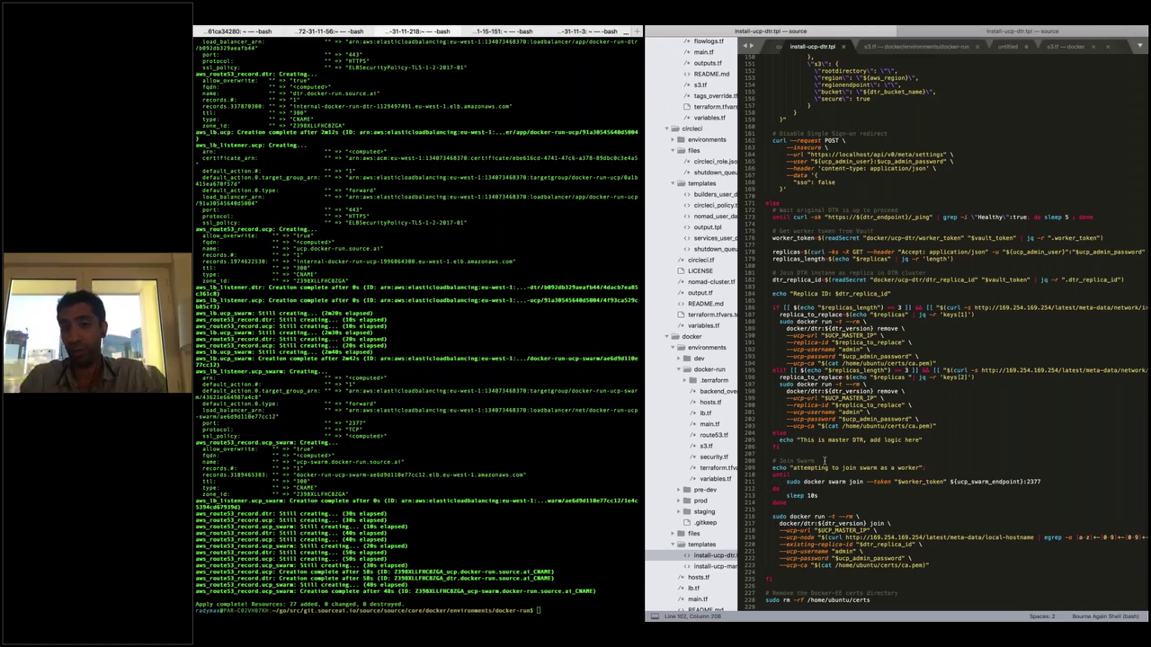
Step: Examine the if/elif blocks in install-ucp-dtr.tpl that remove an existing DTR replica when the replica count is 3
click(836, 348)
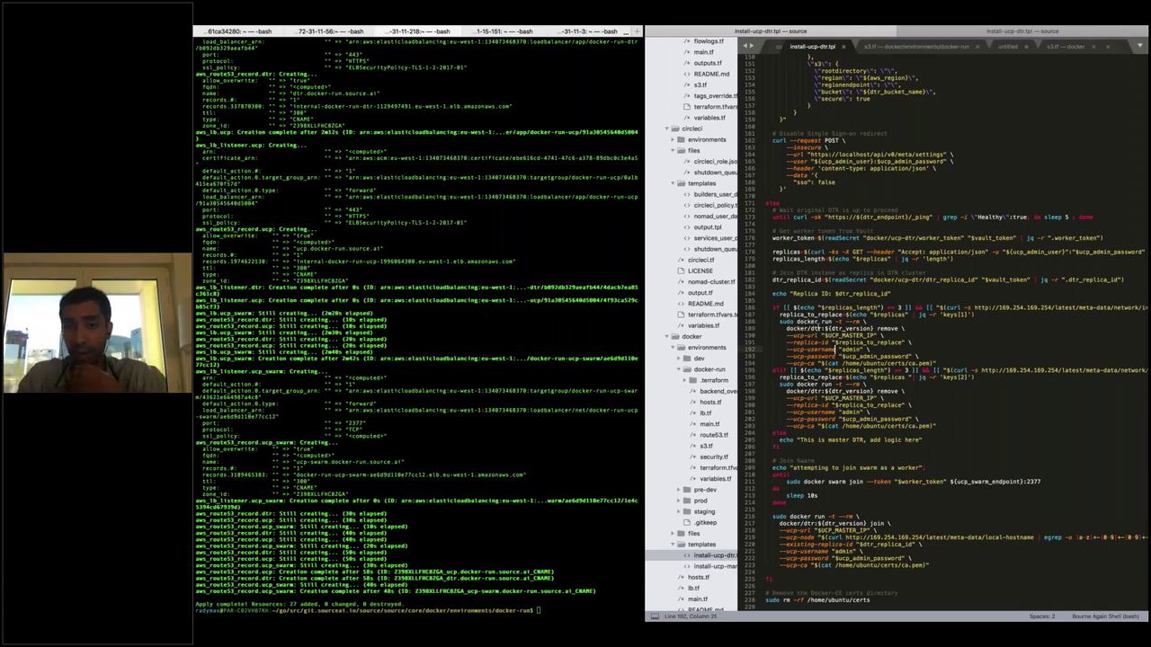
click(776, 307)
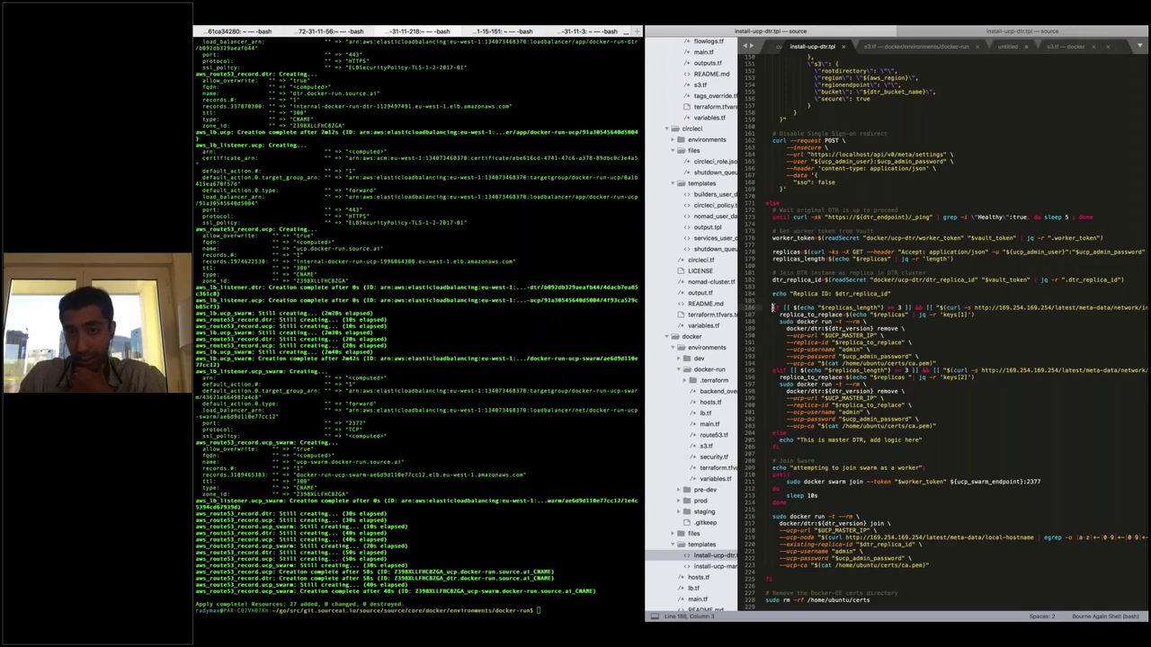
drag(775, 307, 935, 364)
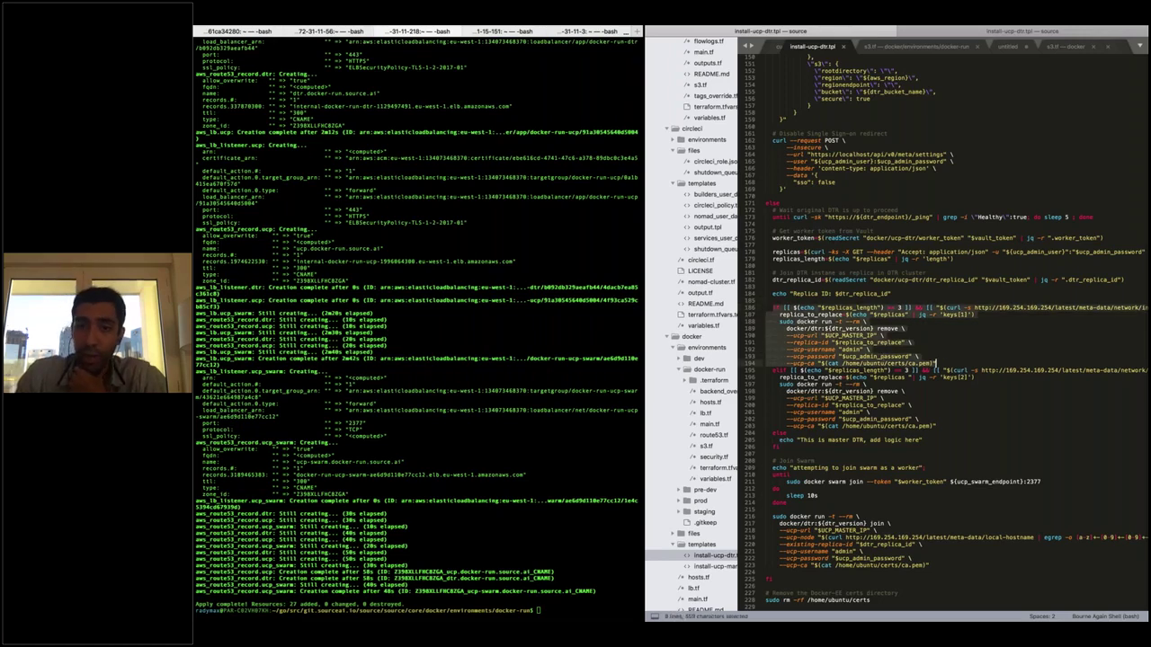
click(928, 410)
drag(938, 430, 769, 415)
click(919, 338)
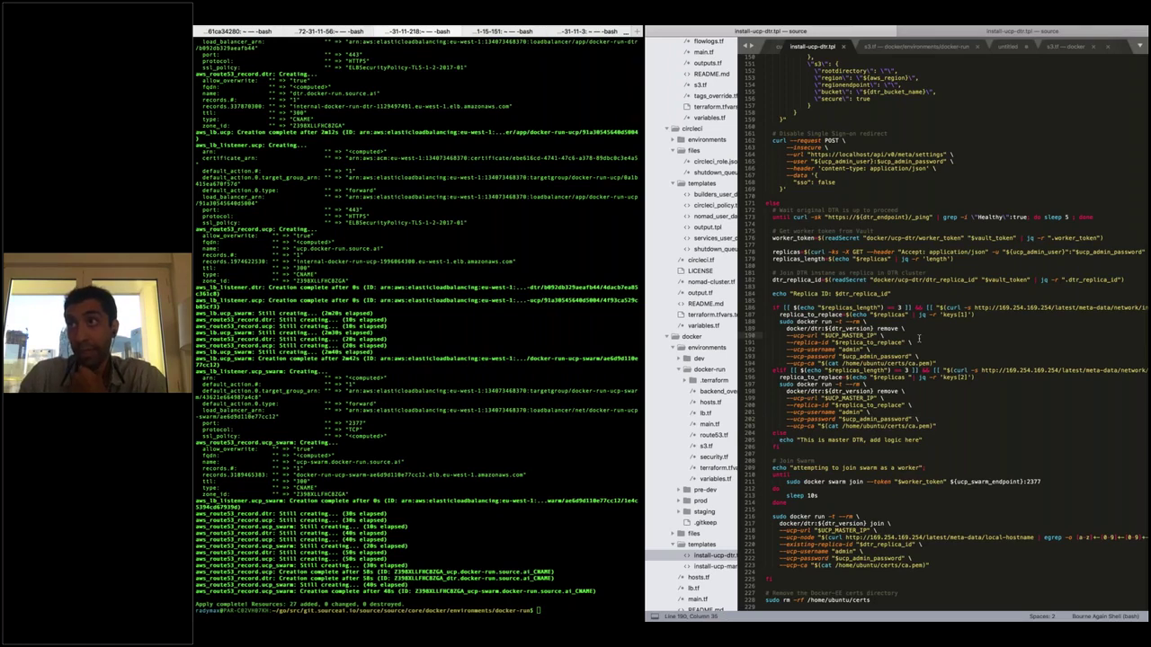
click(951, 421)
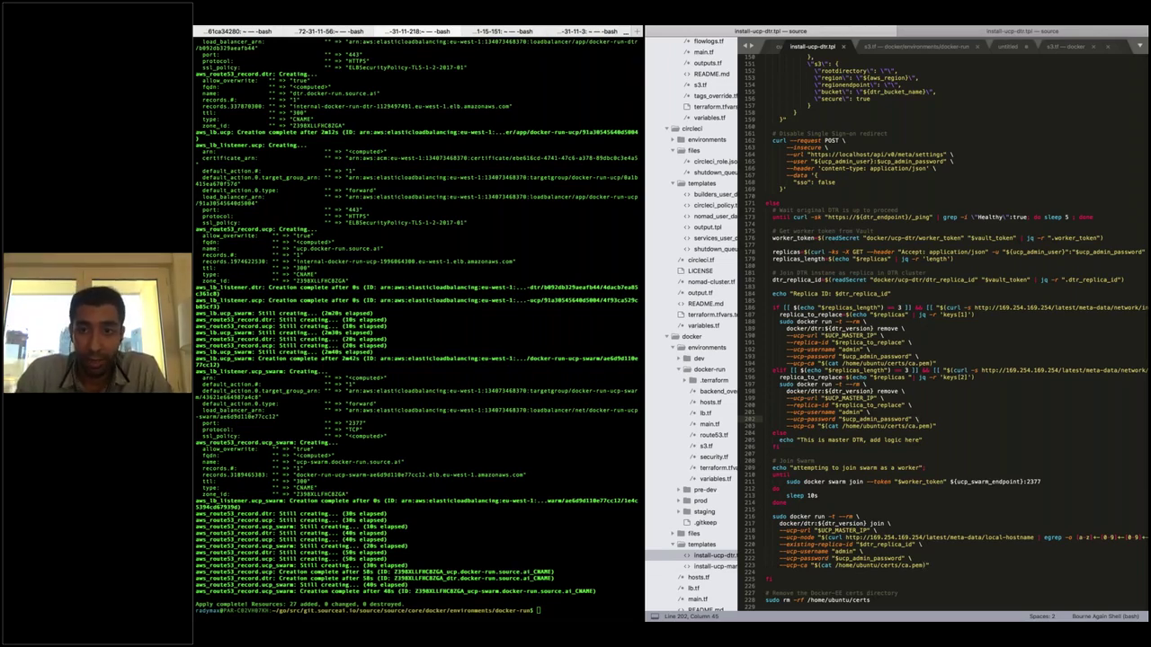
Step: Switch to Chrome and load the Universal Control Plane login page at ucp.docker-run.source.ai/login
key(super+Tab)
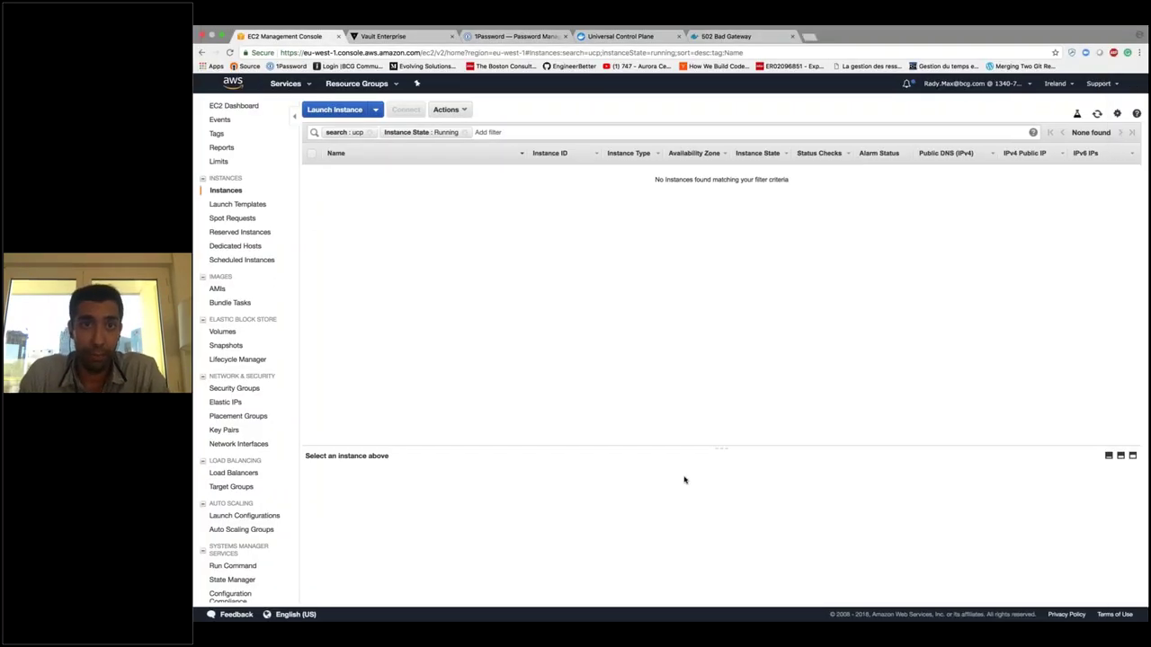
click(629, 36)
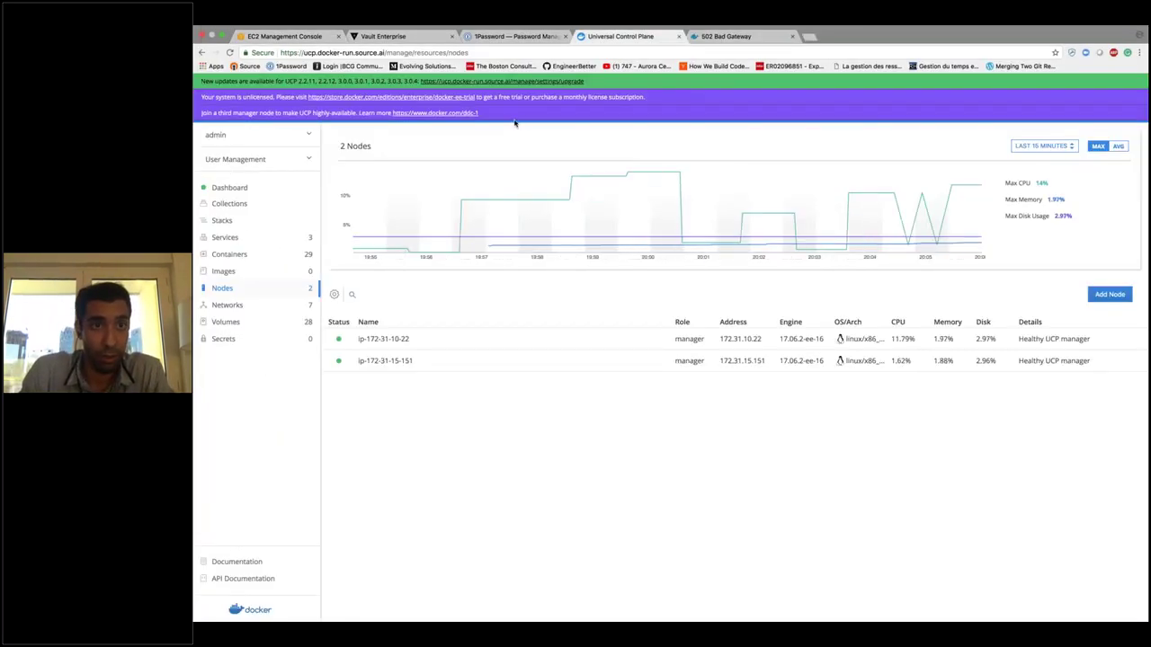
drag(389, 52, 470, 53)
key(BackSpace)
key(Return)
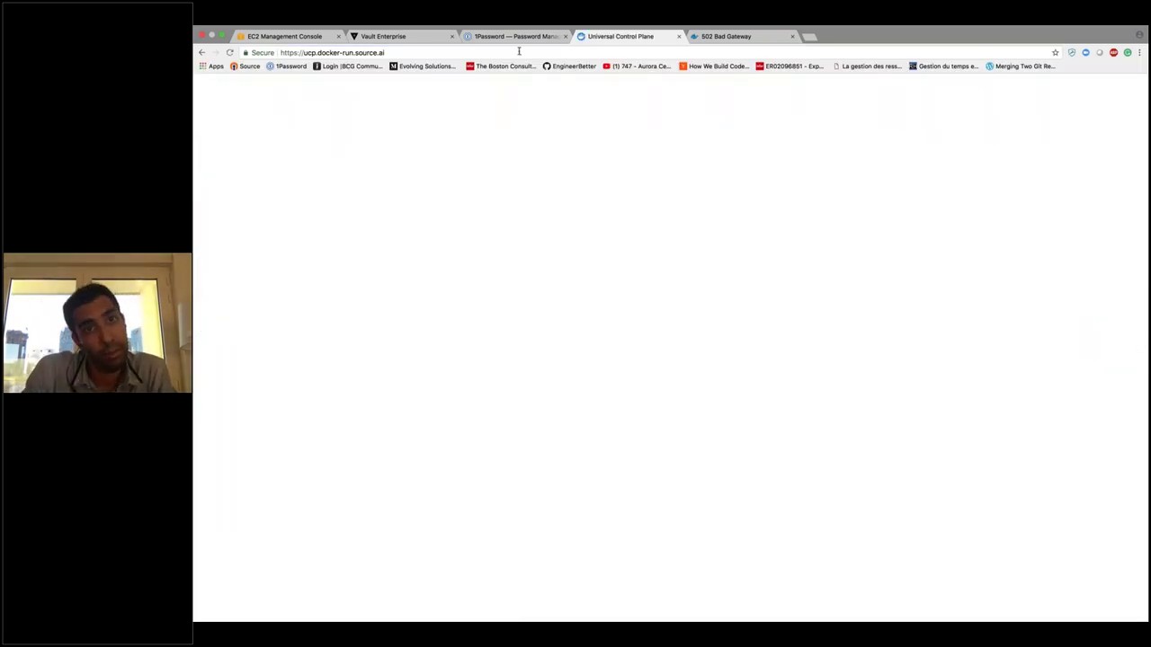
text(/login)
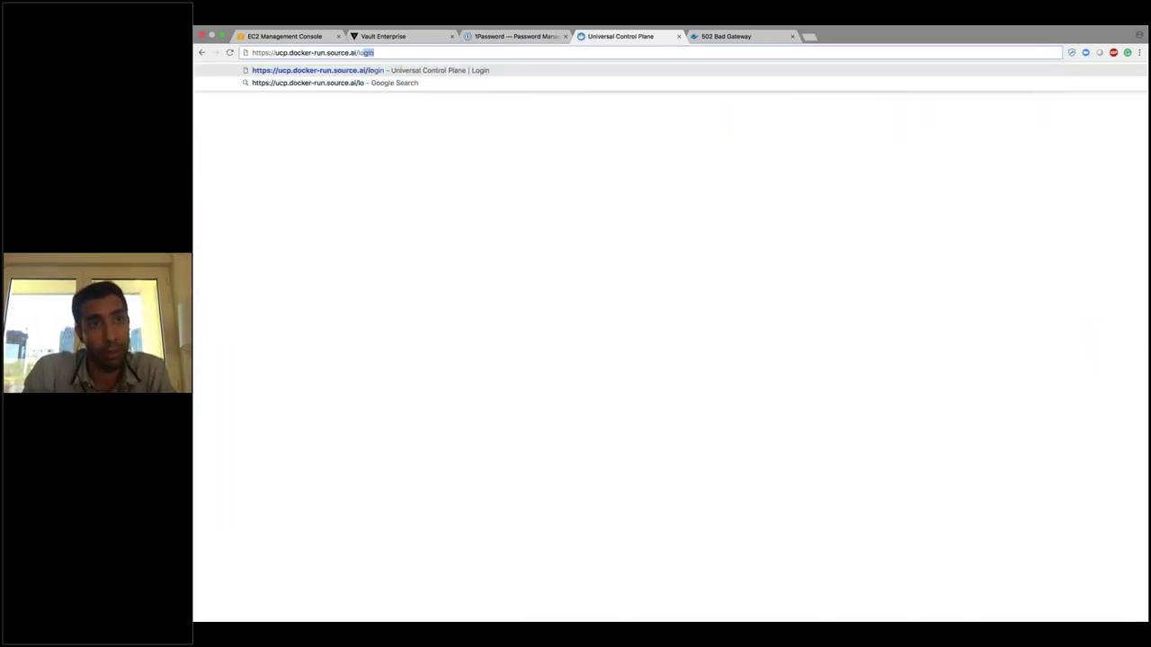
key(Return)
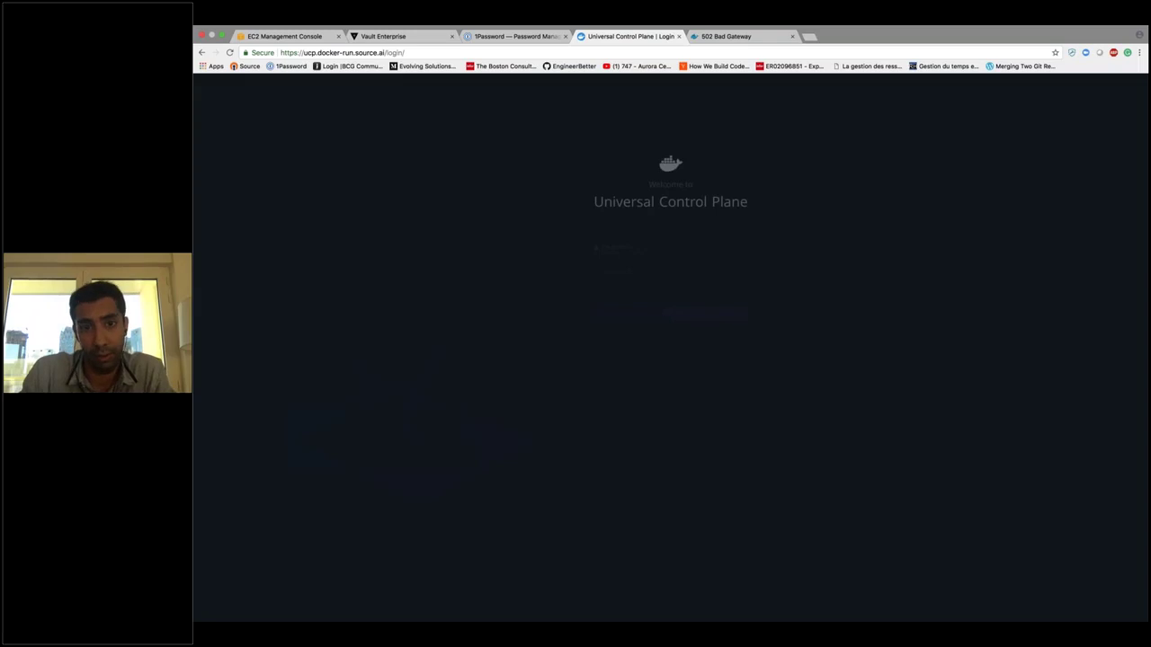
Step: Enter admin as the UCP username and select the password value stored in Vault under docker/ucp-dtr/ucp_admin_password
text(admin)
key(Tab)
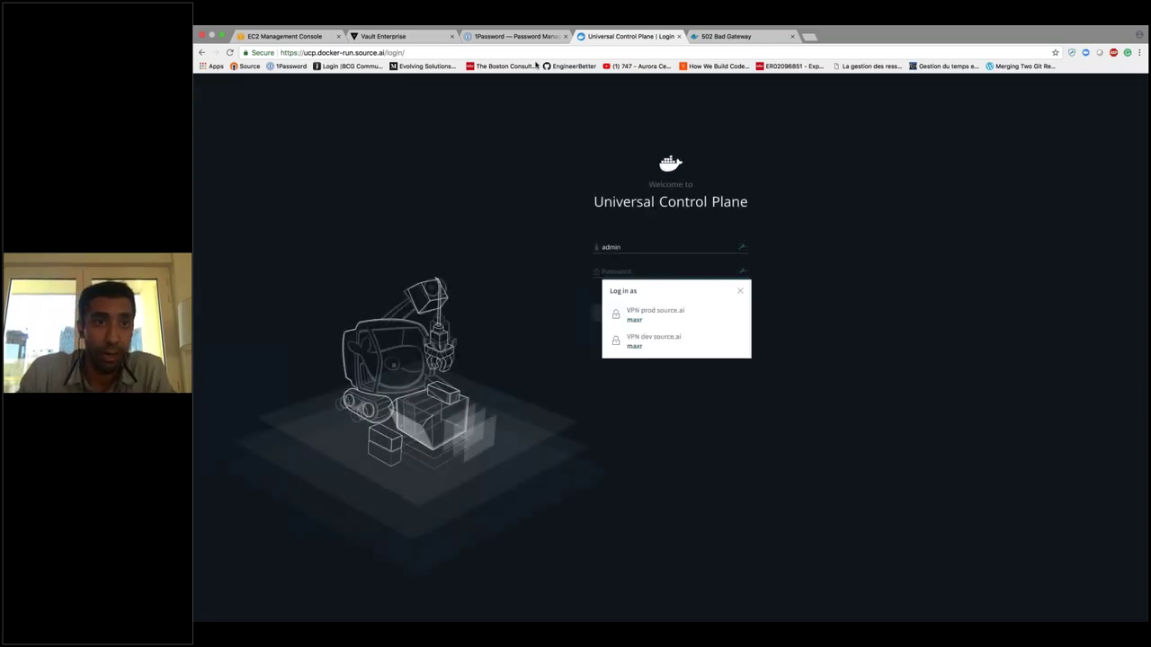
click(395, 36)
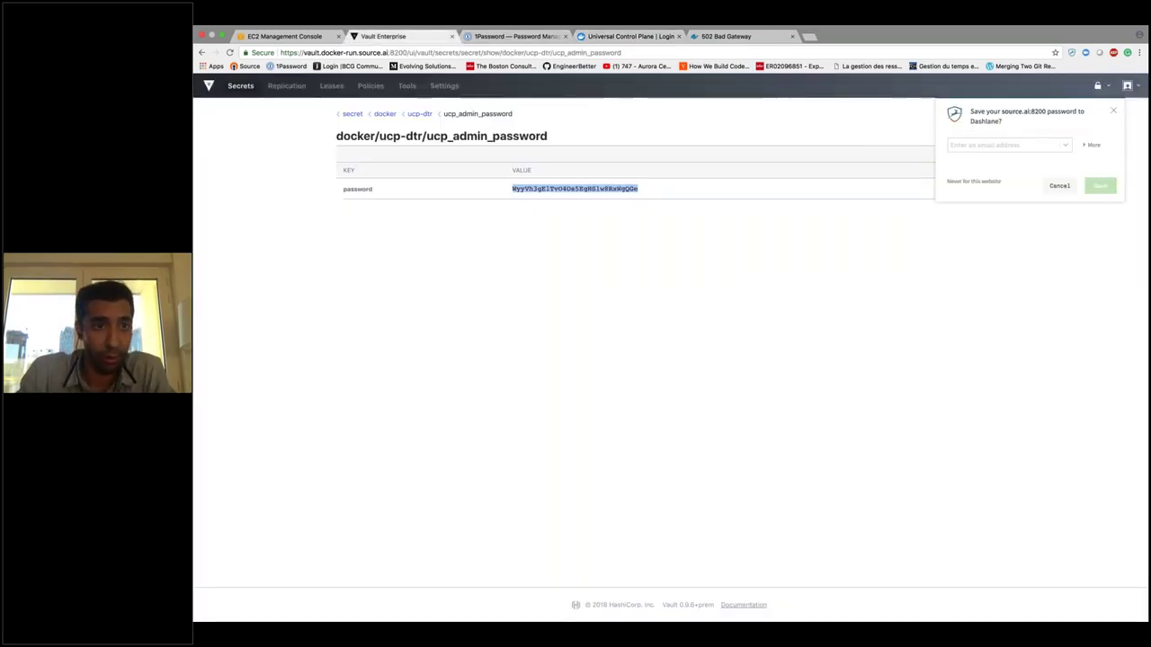
click(418, 113)
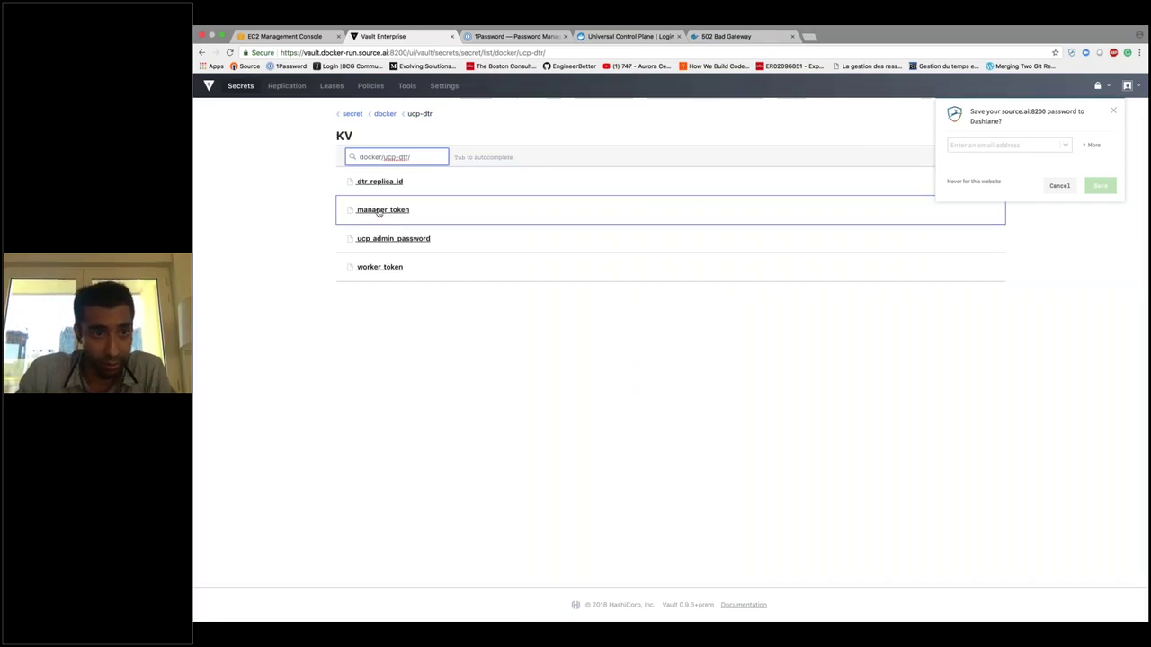
click(393, 238)
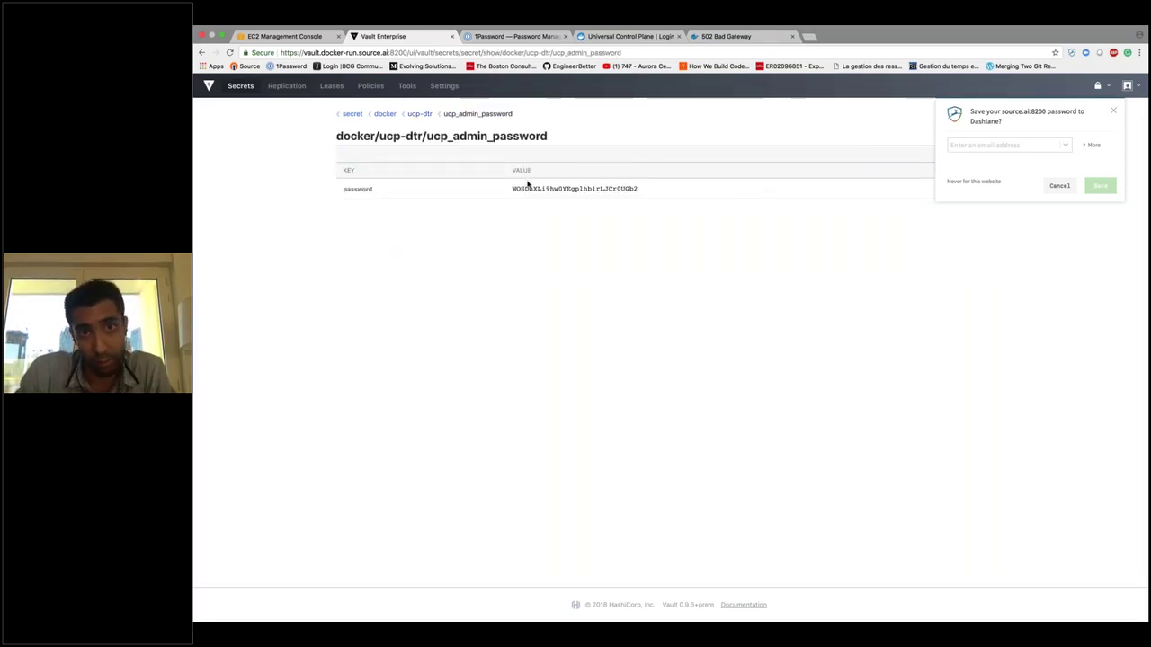
double_click(530, 188)
Step: Paste the UCP admin password into the login form, try to sign in, and dismiss the Dashlane save prompt
click(630, 36)
key(super+v)
key(Return)
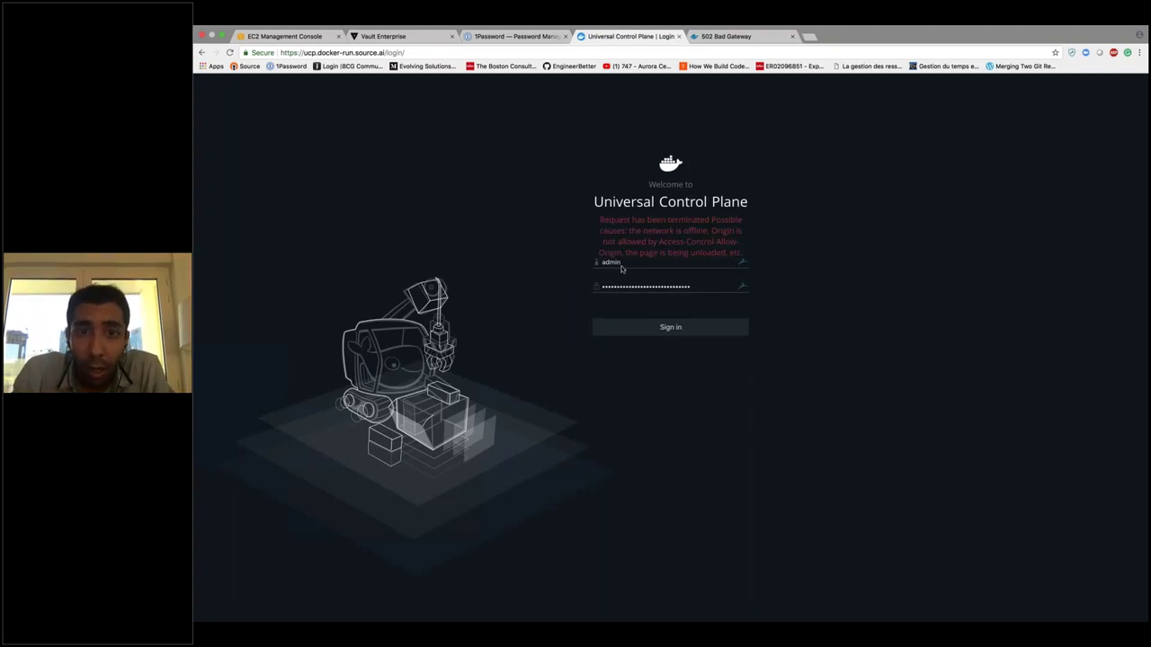
click(1059, 186)
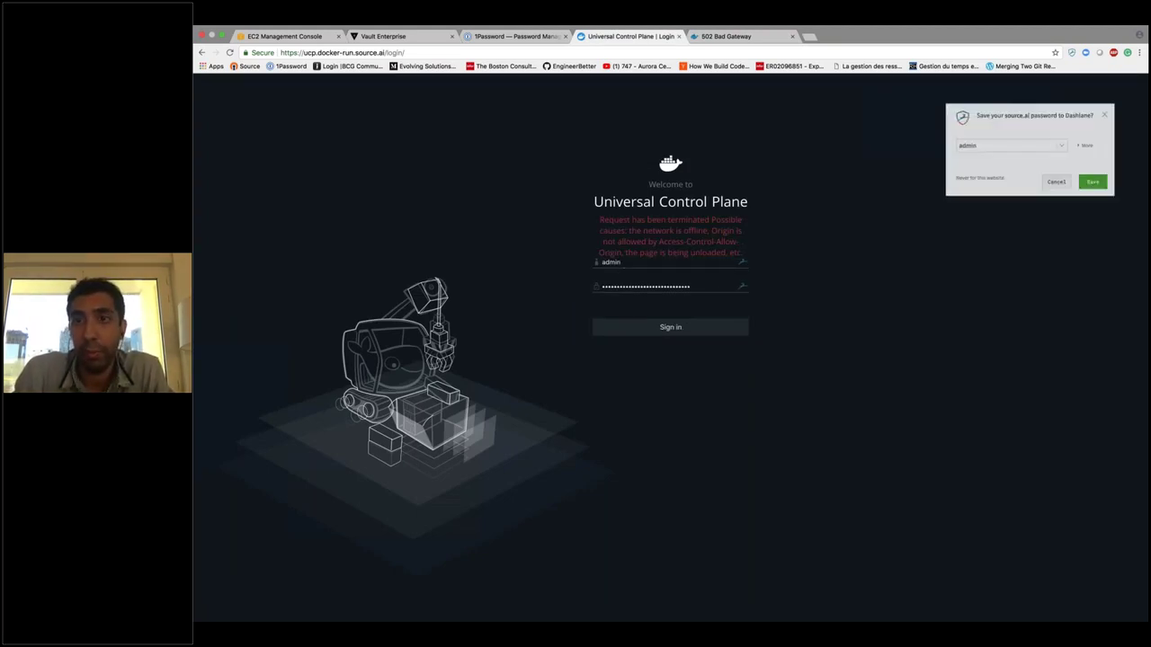
Step: Disconnect the OpenVPN connection to 34.244.251.33 and start a new connection to it as openvpn
click(880, 30)
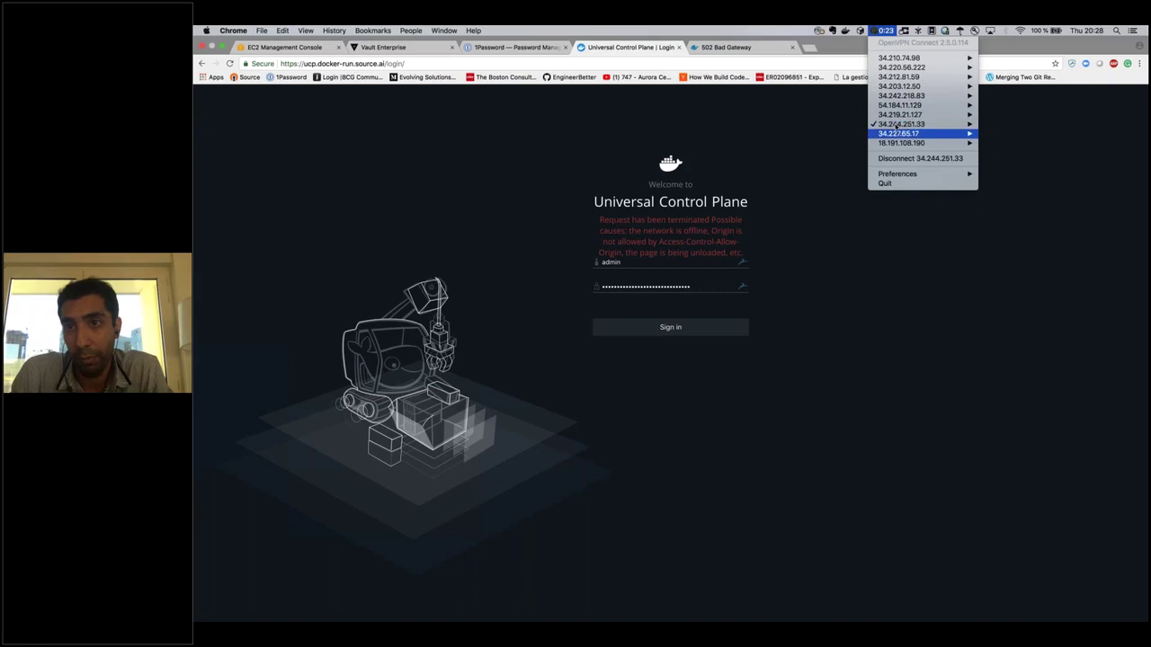
click(900, 159)
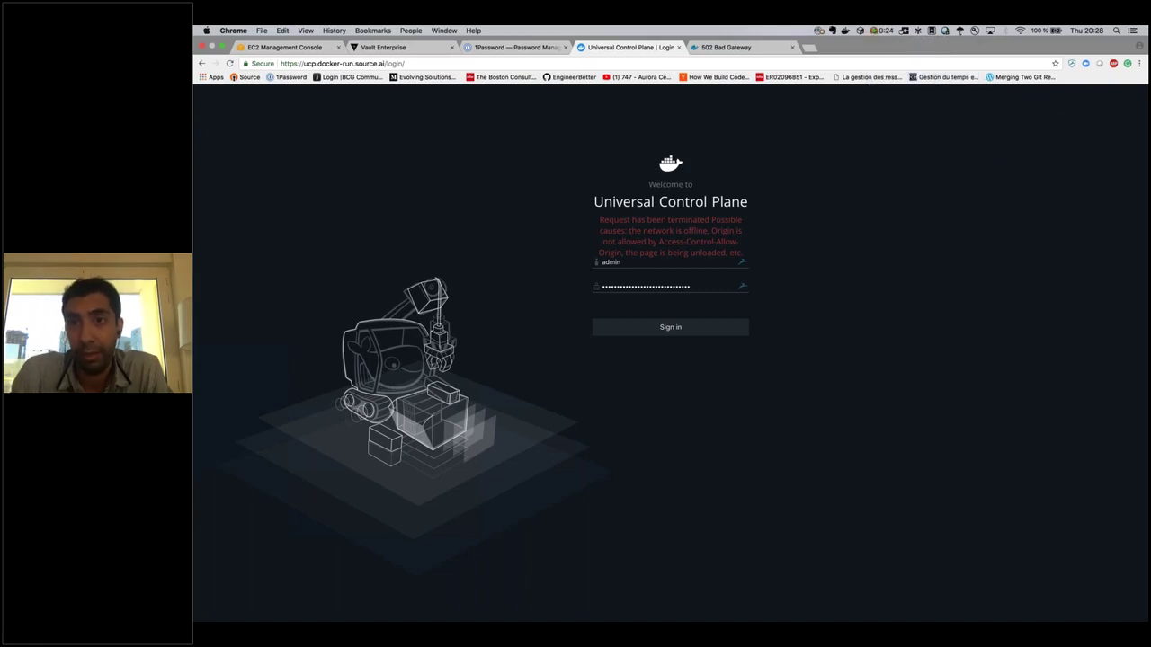
click(880, 30)
mouse_move(902, 125)
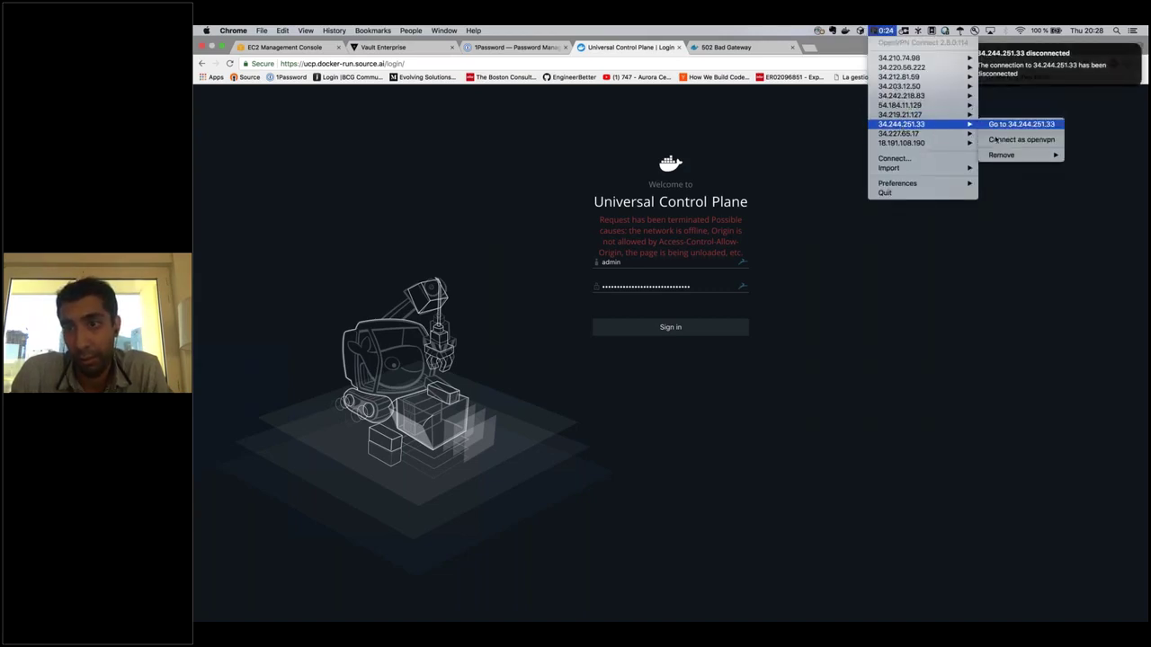
click(1021, 139)
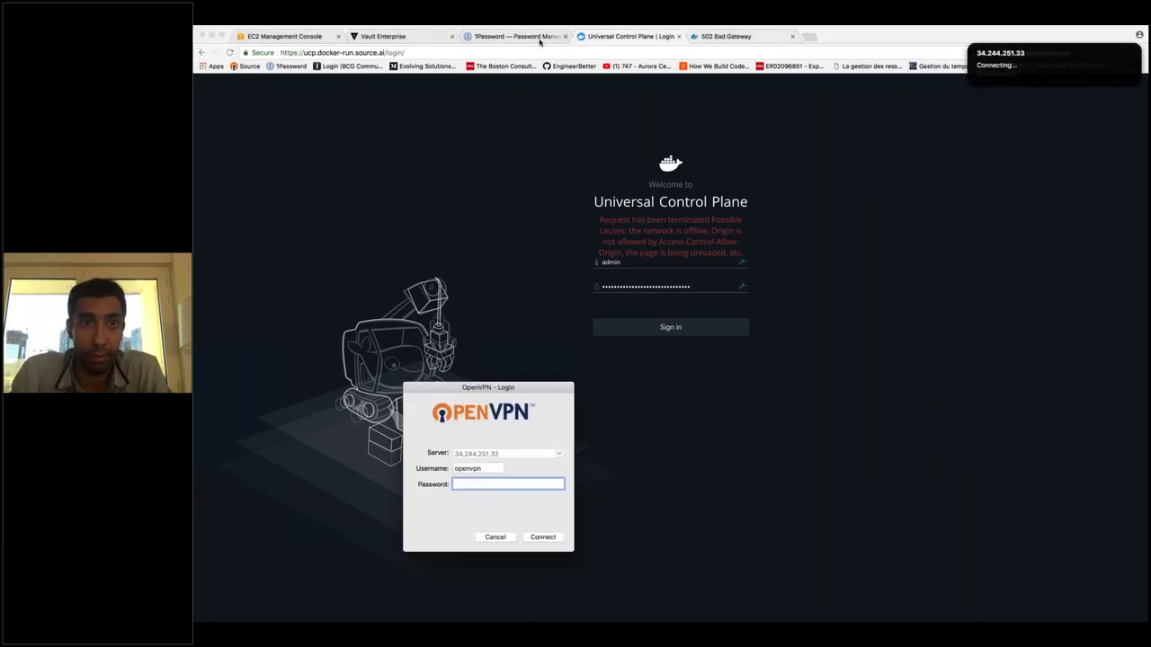
Step: Sign in to the expired 1Password session by entering the account's master password
click(517, 38)
text(•••••••••••••)
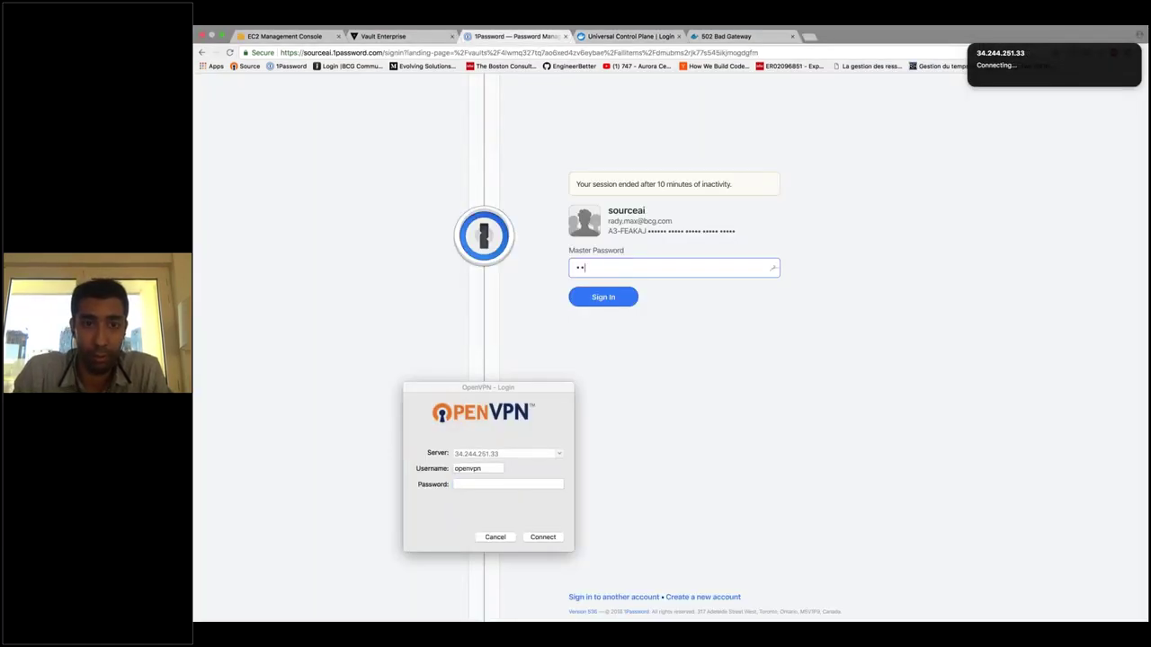
text(••)
key(Return)
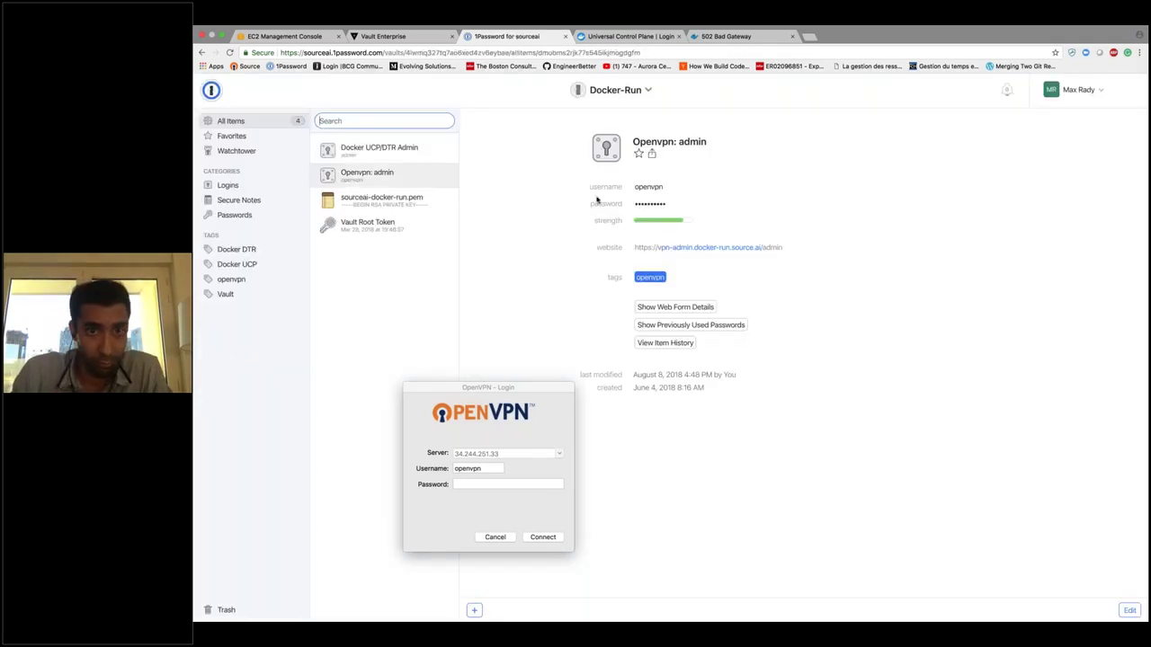
Step: Copy the password from the "Openvpn: admin" item, paste it into the OpenVPN login's password field, and connect
click(675, 203)
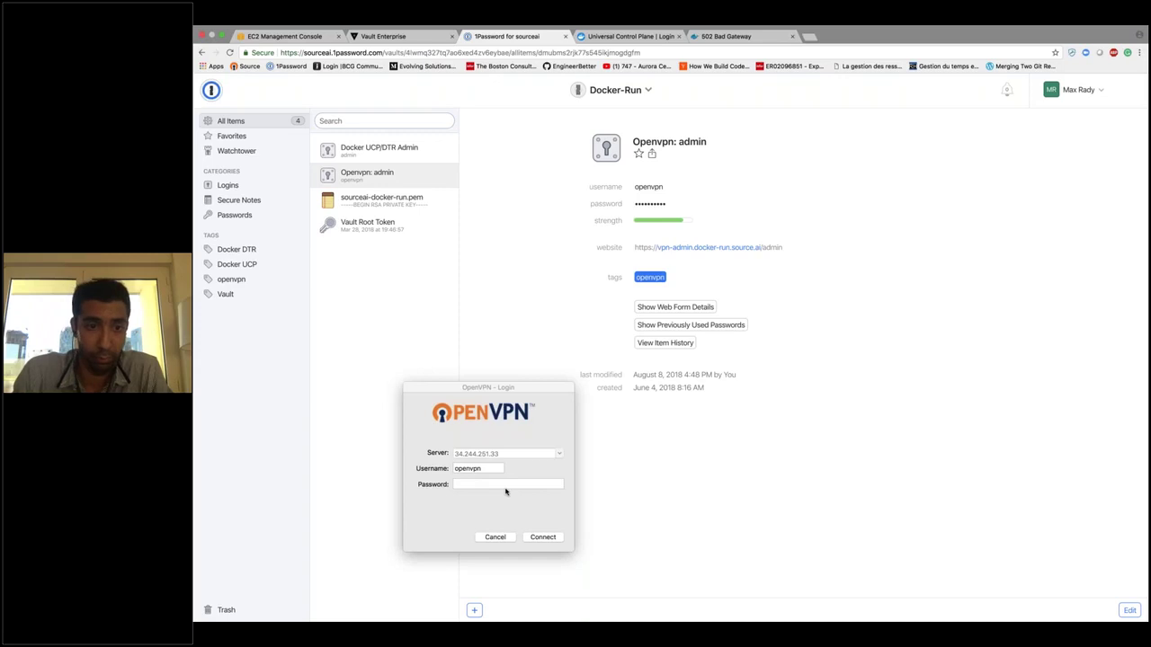
click(506, 486)
key(super+v)
key(Return)
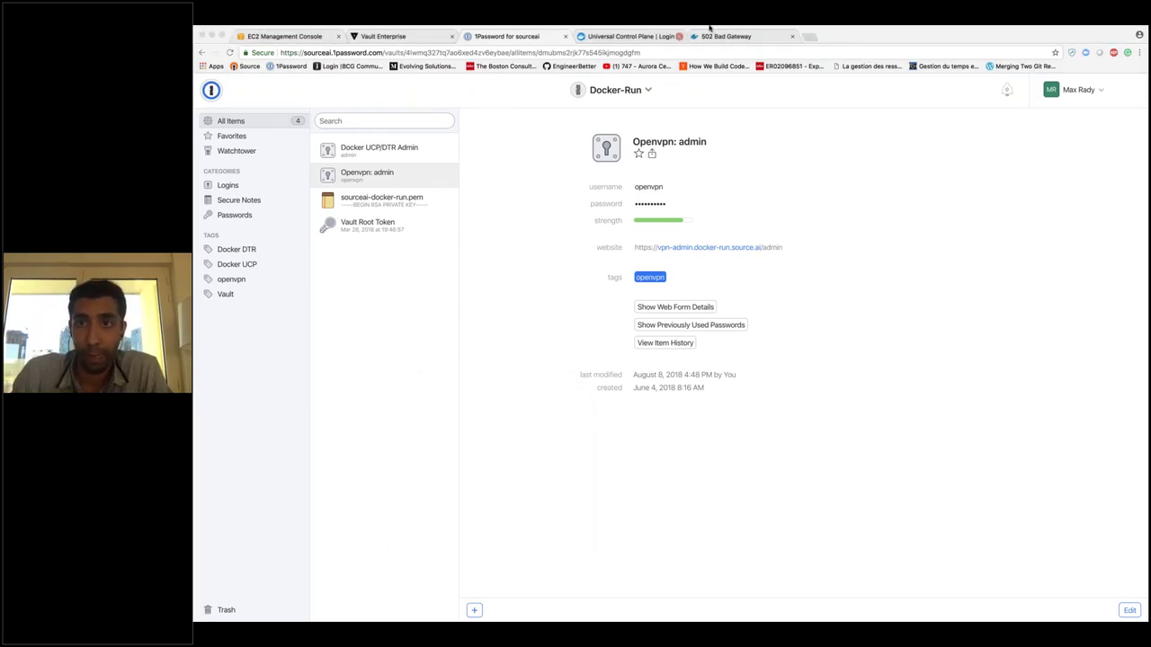
Step: Sign in to Universal Control Plane with the credentials already filled in and open the Nodes list
mouse_move(709, 28)
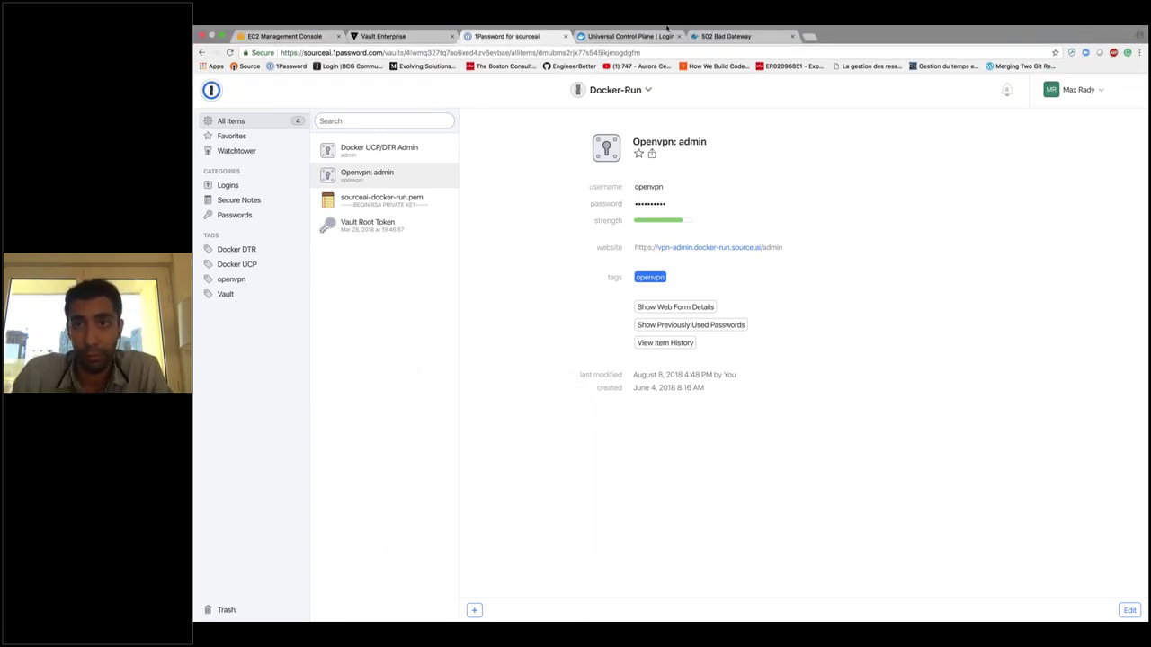
click(631, 36)
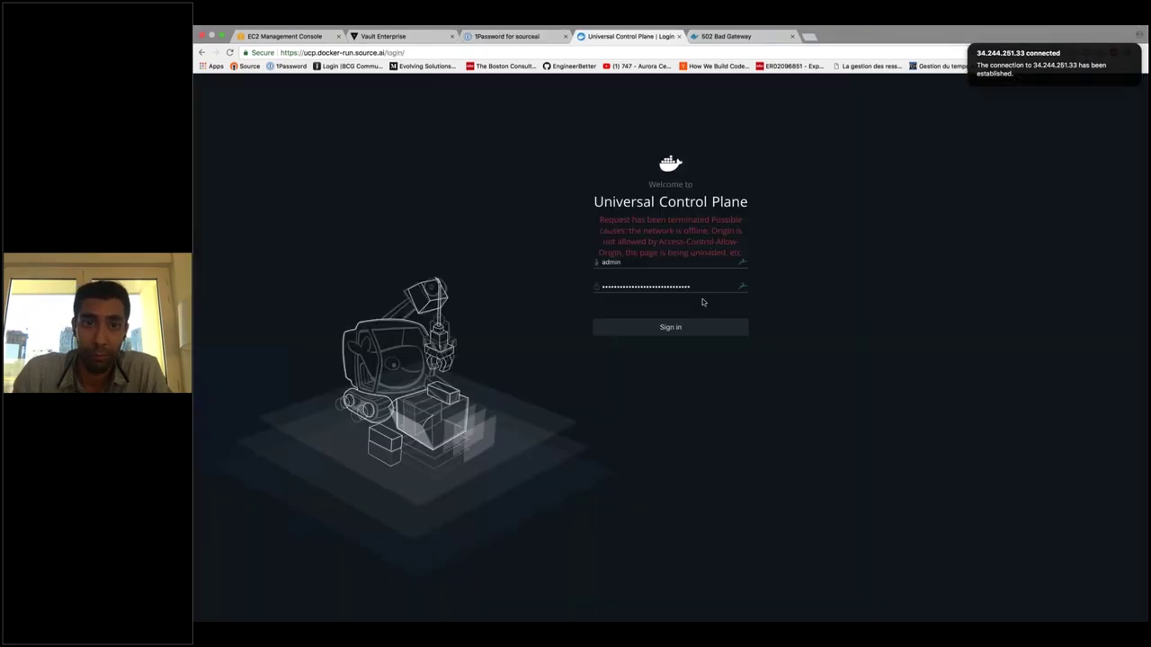
click(683, 328)
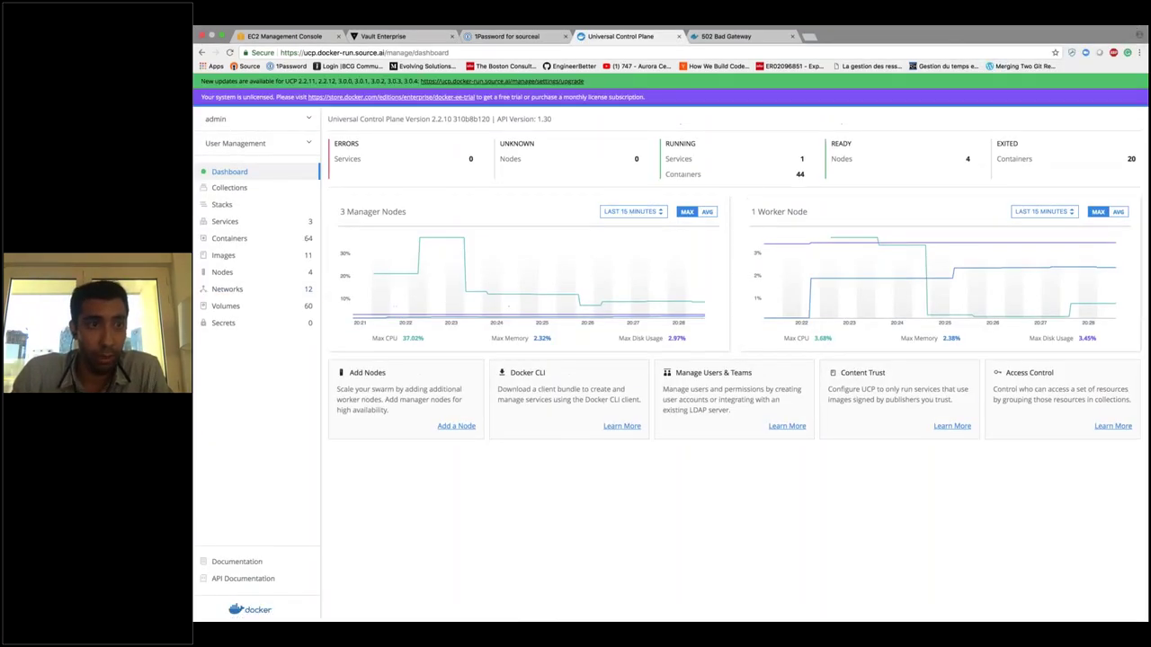
click(269, 273)
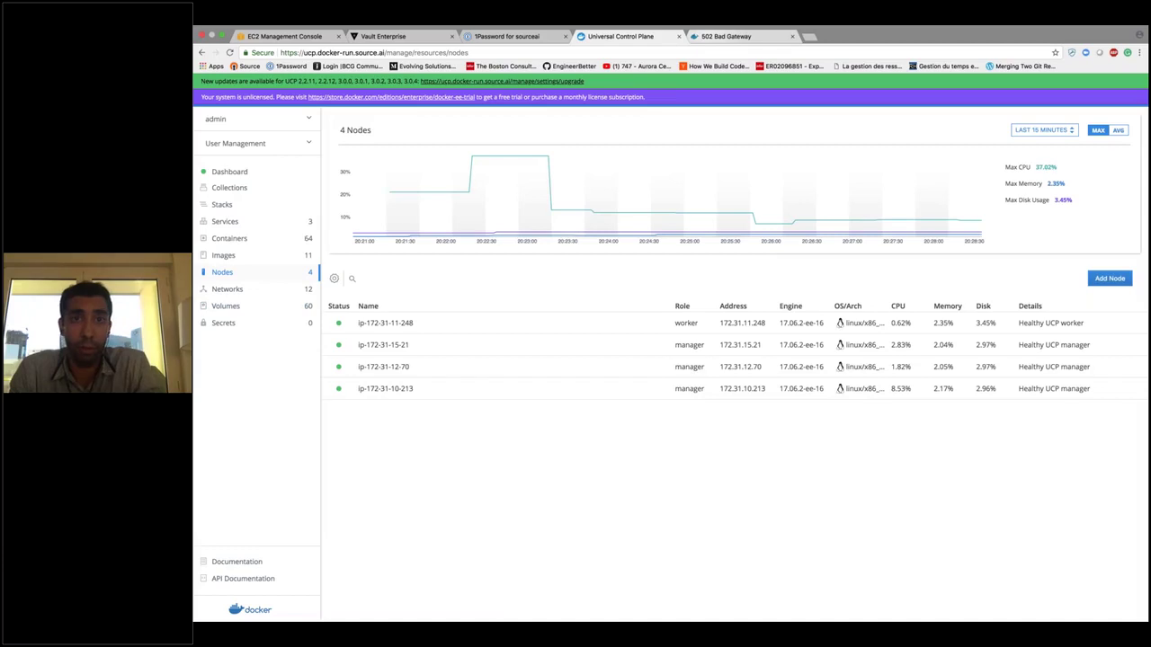
Step: Reload dtr.docker-run.source.ai and try to sign in to Docker Trusted Registry as admin with a saved password
key(super+5)
key(super+r)
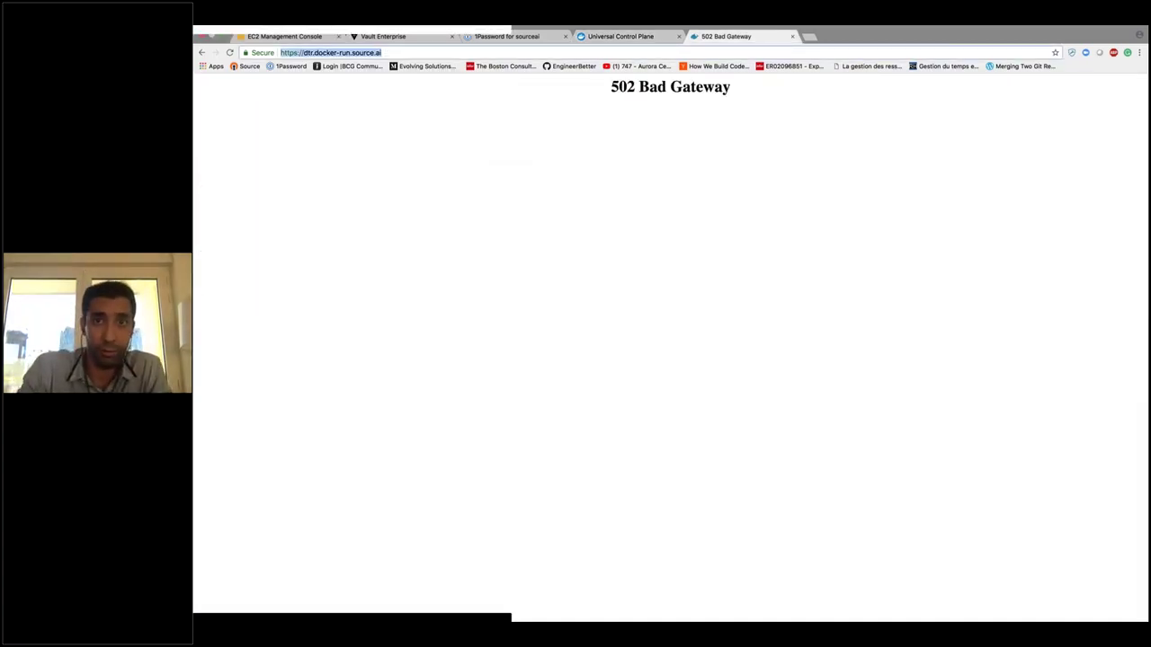
text(admin)
key(Tab)
key(Down)
key(Return)
key(Return)
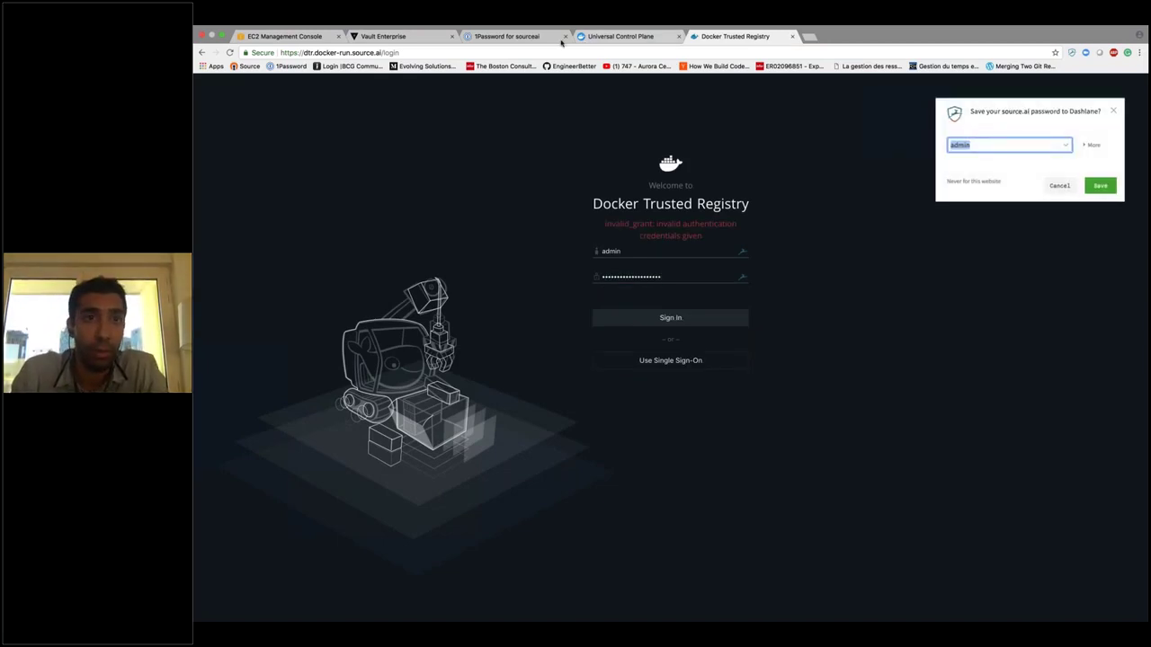
Step: Sign in to Docker Trusted Registry with the ucp_admin_password value from Vault and dismiss the Dashlane save prompt
click(385, 36)
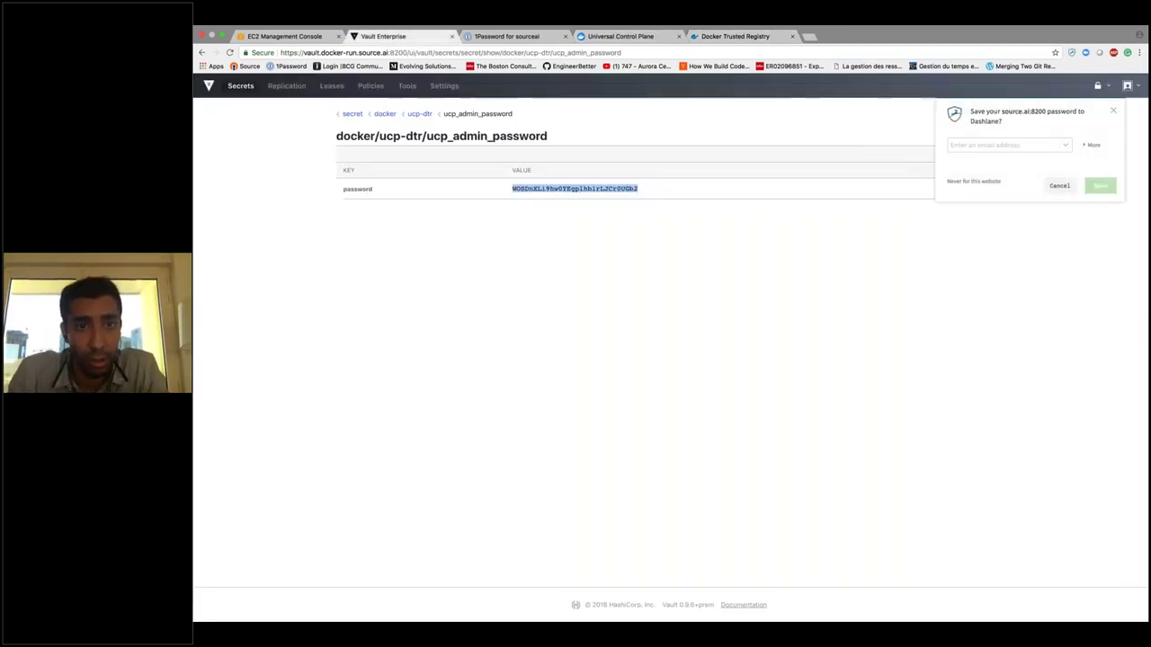
click(734, 36)
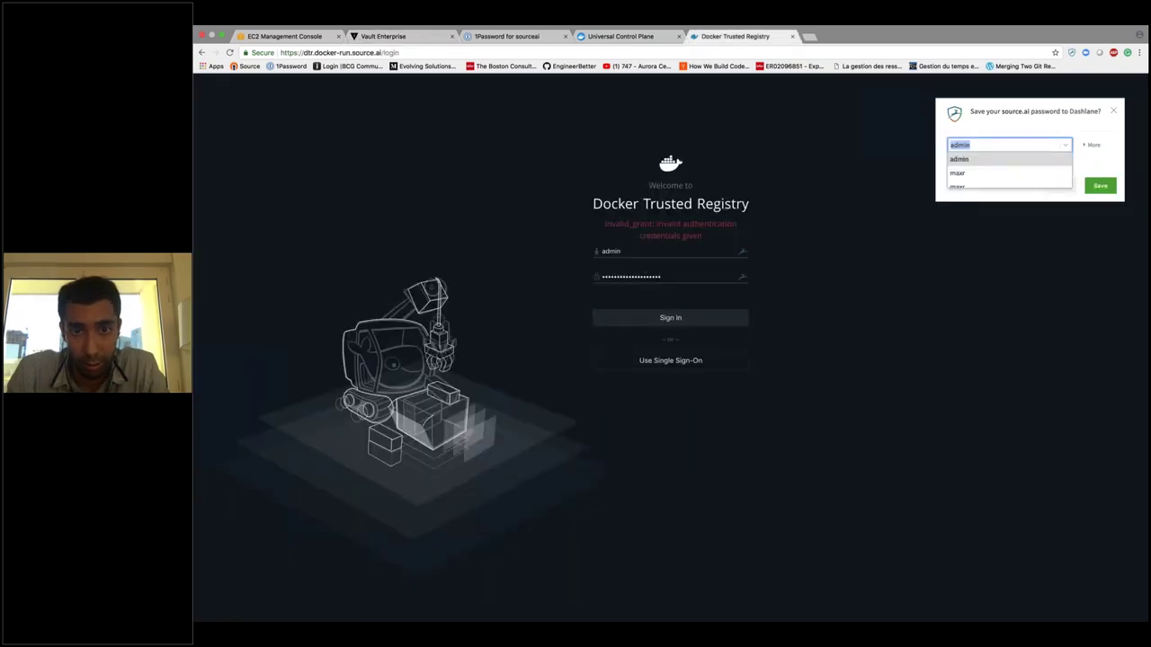
key(ctrl+v)
key(Return)
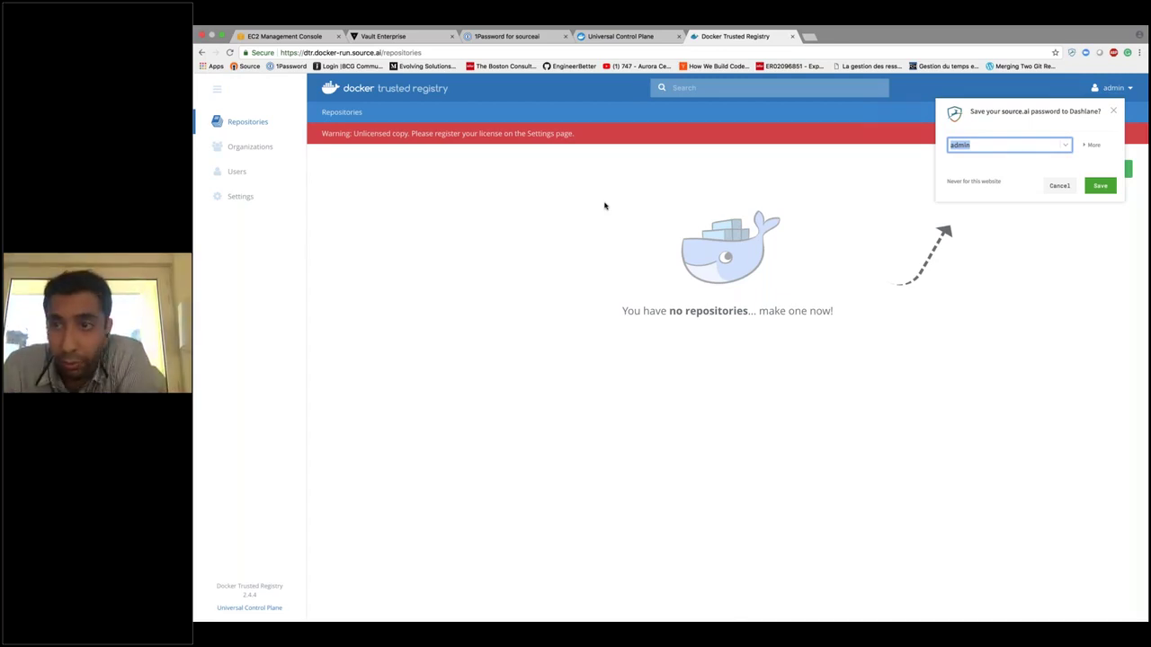
key(Escape)
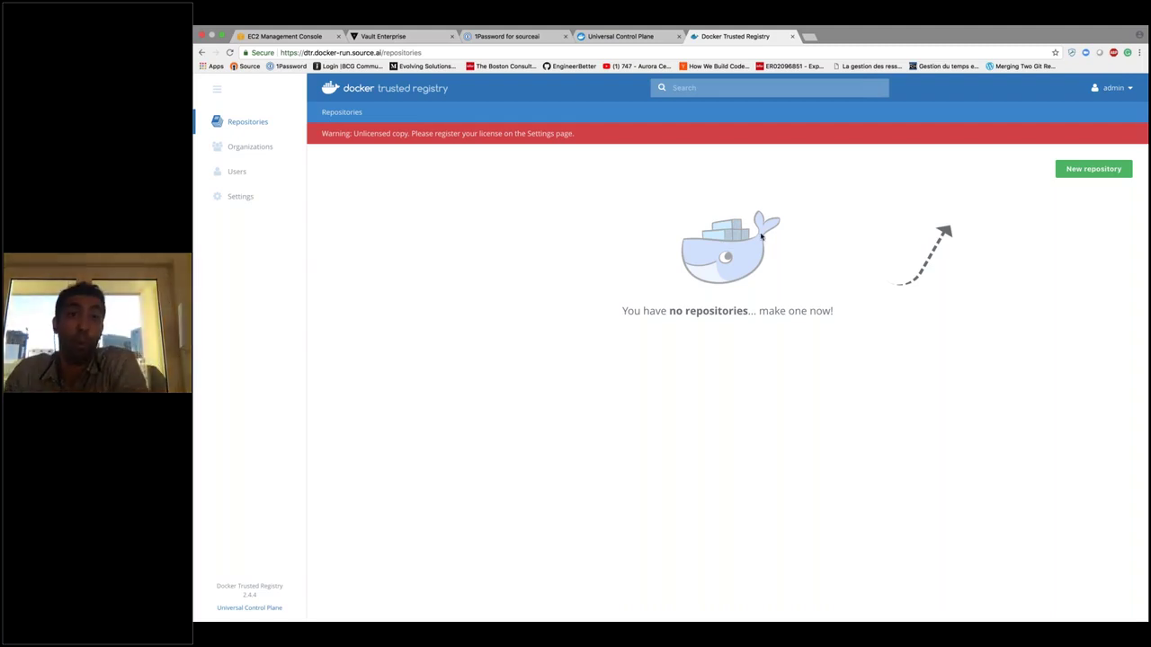
Step: Return to the Universal Control Plane Nodes list and check the role and health of each node
click(616, 40)
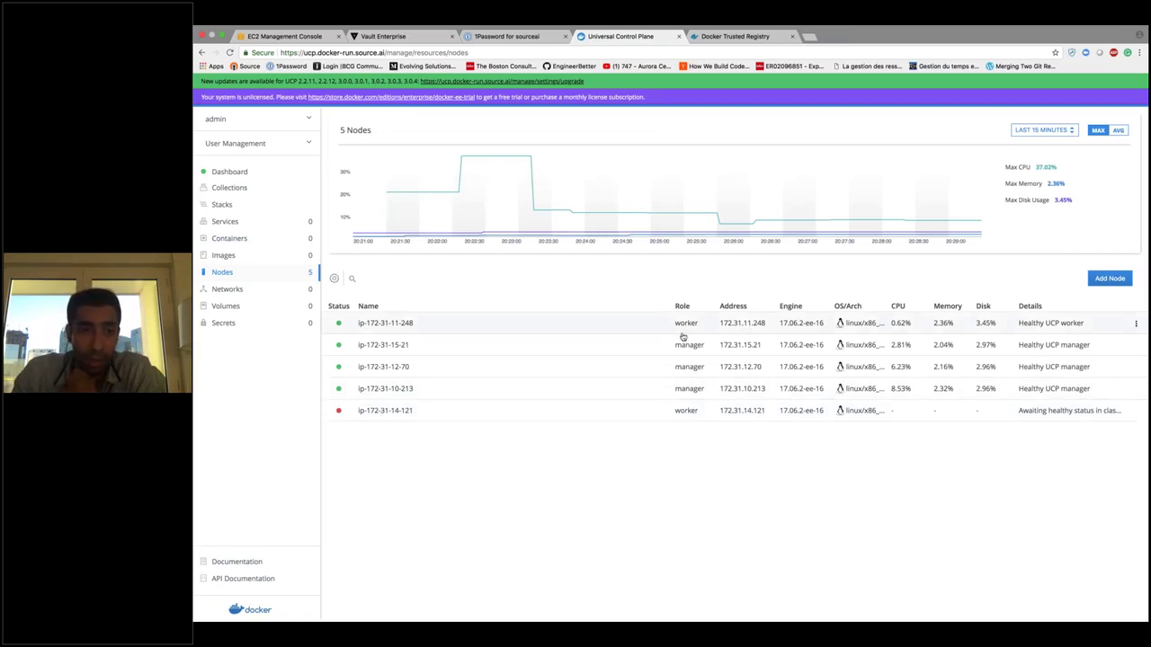
click(586, 411)
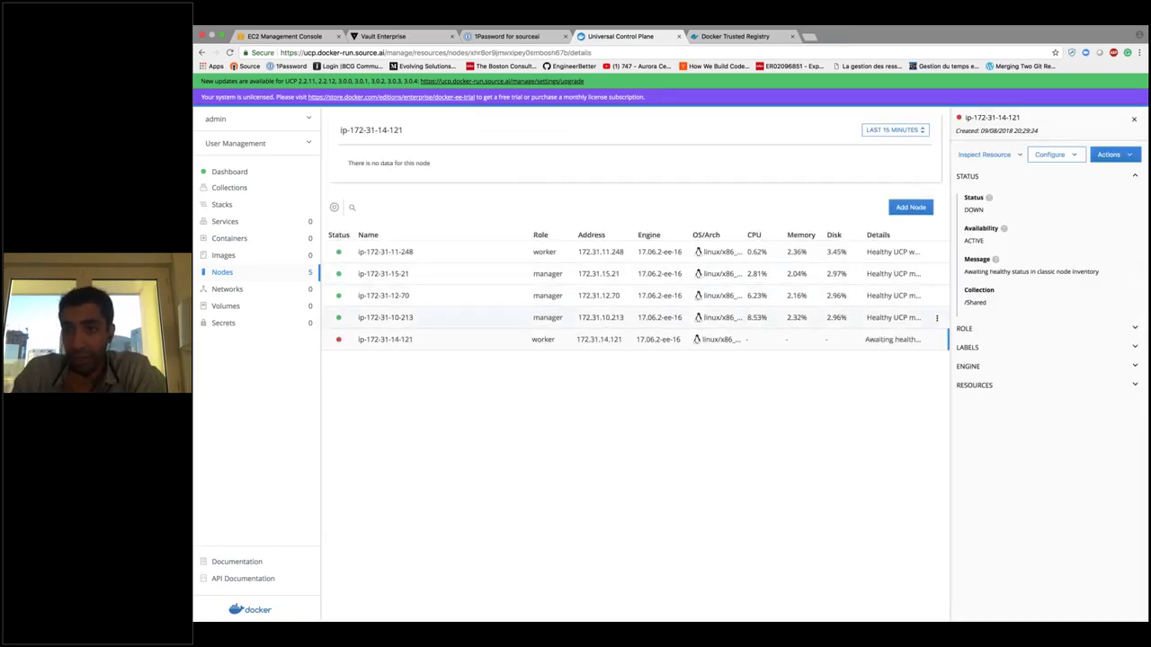
key(super+l)
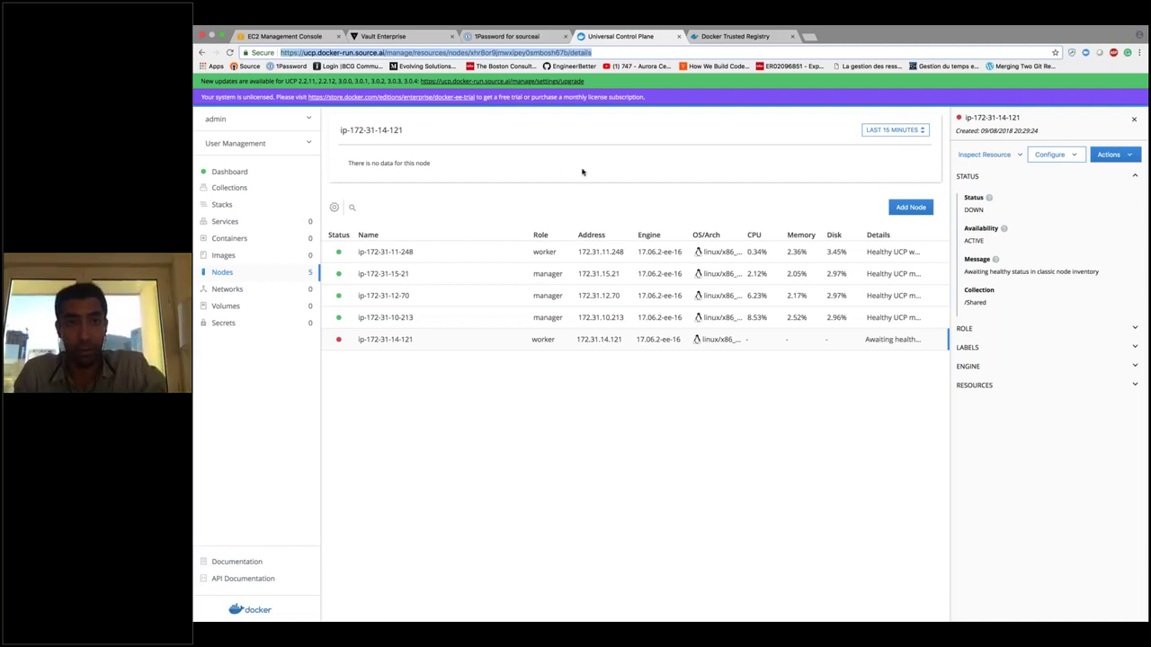
key(Return)
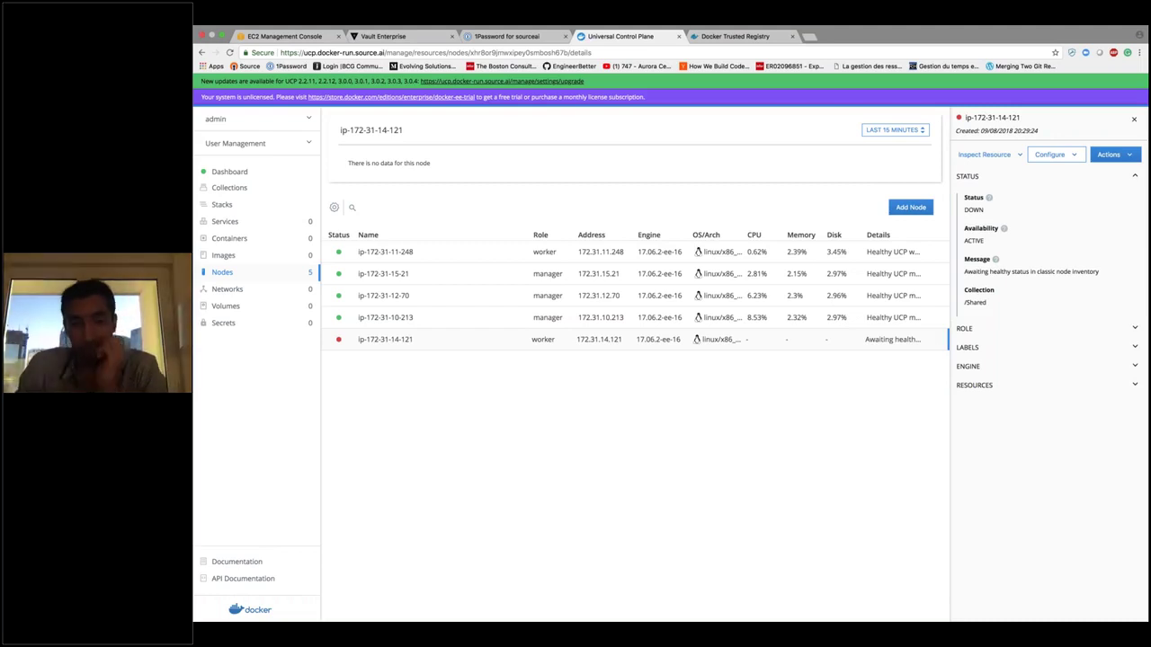
key(super+r)
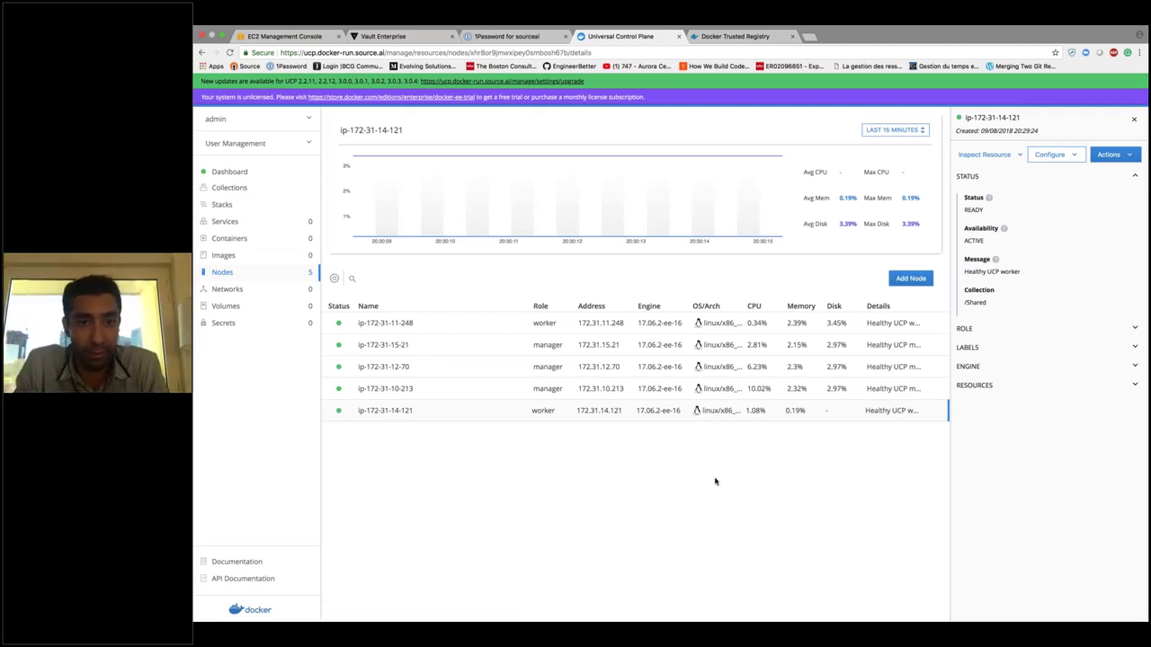
key(super+r)
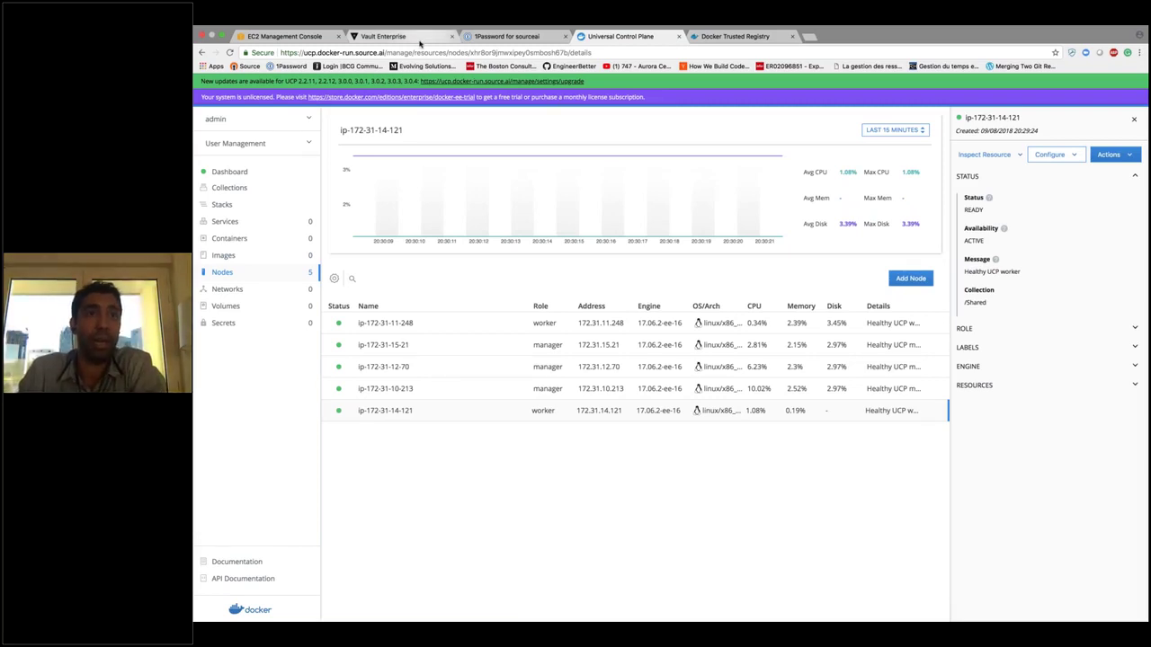
Step: Switch to the EC2 instances list and view the details of the docker-run-ucp-dtr instance in eu-west-1c
click(467, 53)
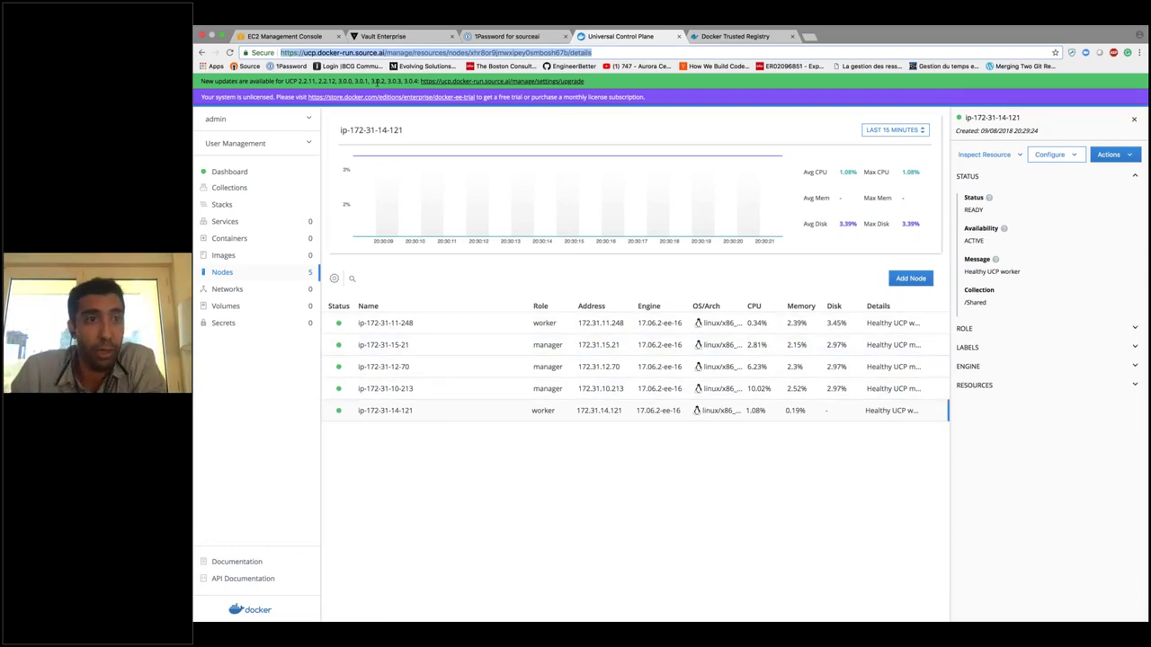
click(284, 36)
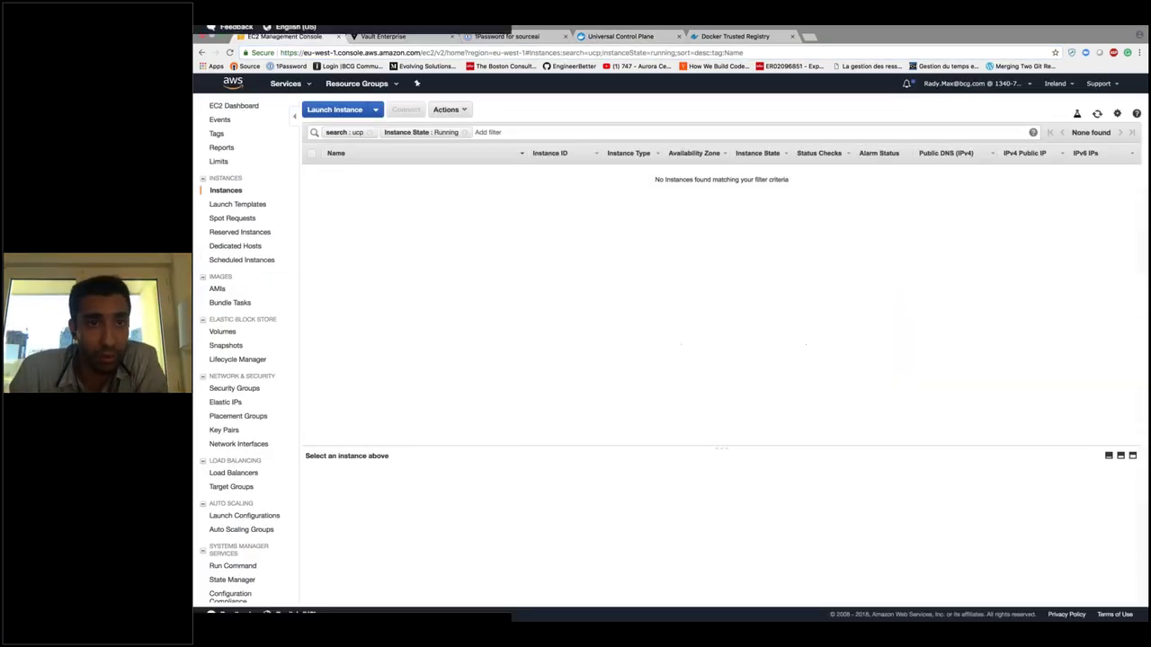
click(504, 132)
click(606, 282)
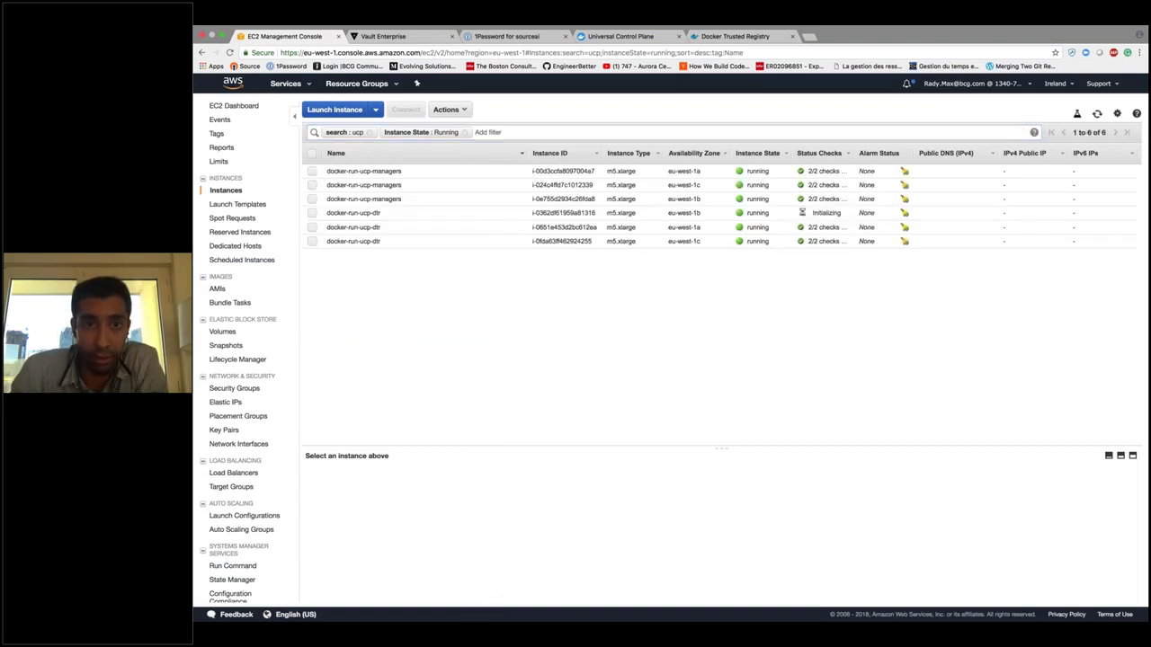
click(608, 241)
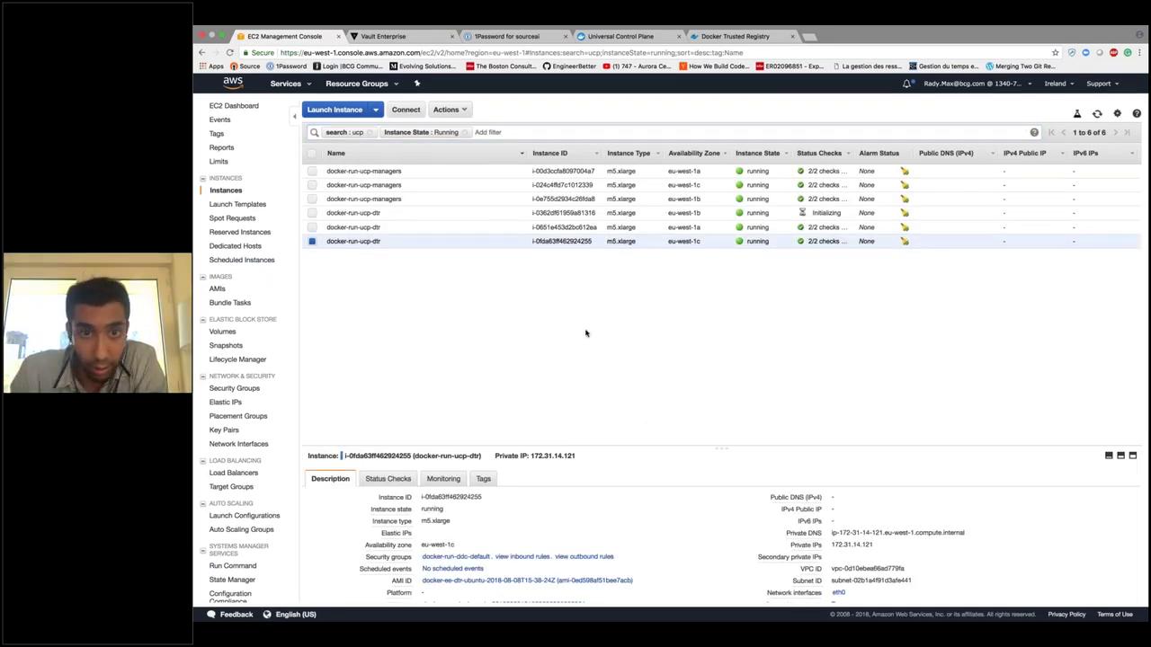
Step: Select the docker-run-ucp-dtr instance in eu-west-1b and copy its private IP address
click(477, 216)
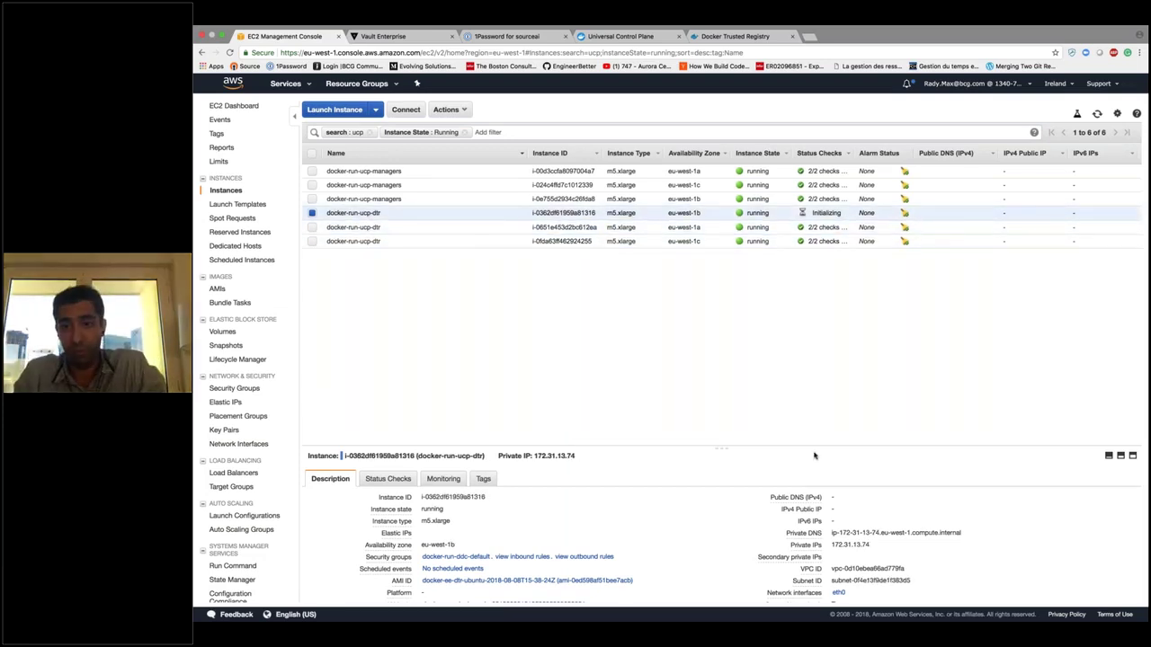
click(877, 545)
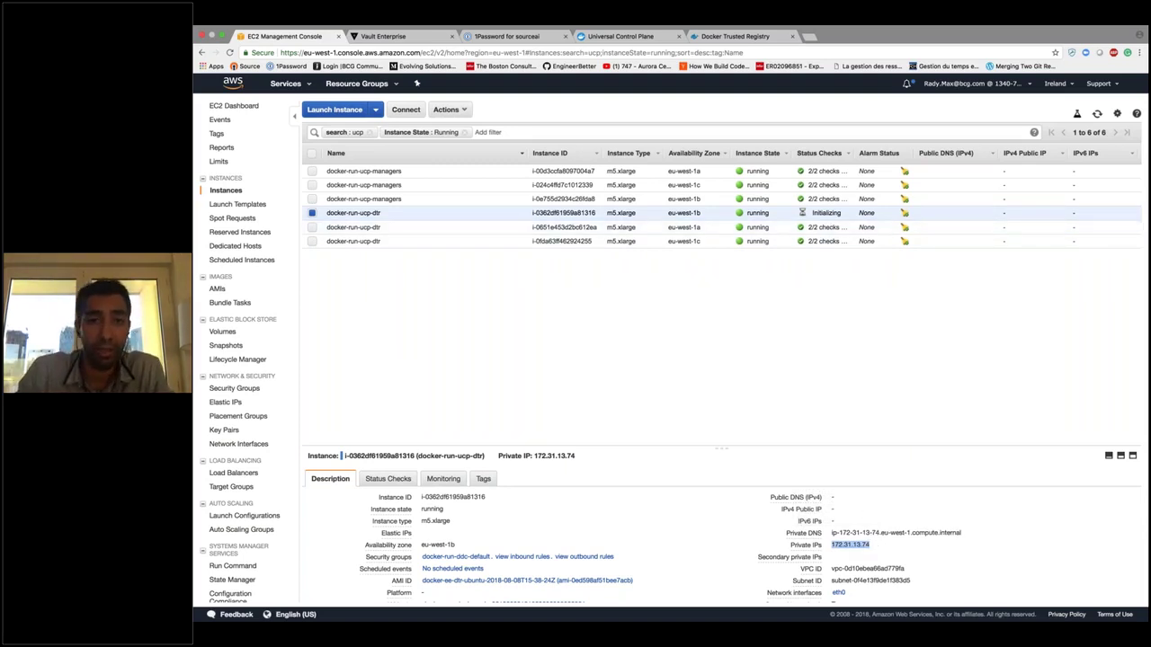
scroll(771, 268, left, 2)
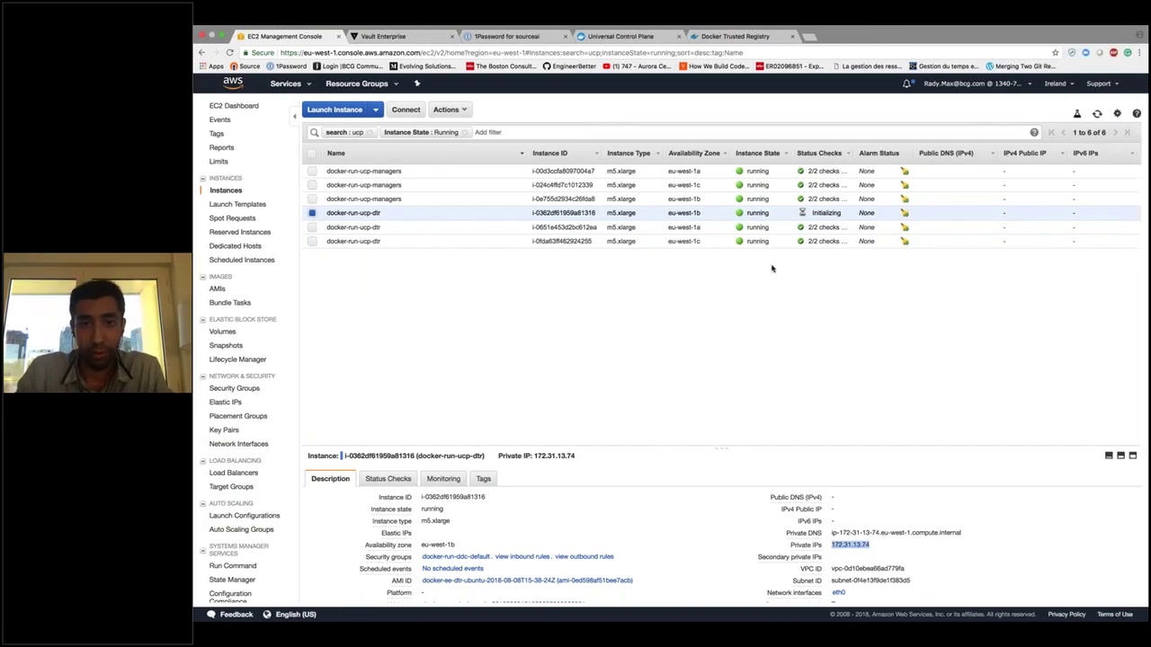
scroll(772, 268, left, 3)
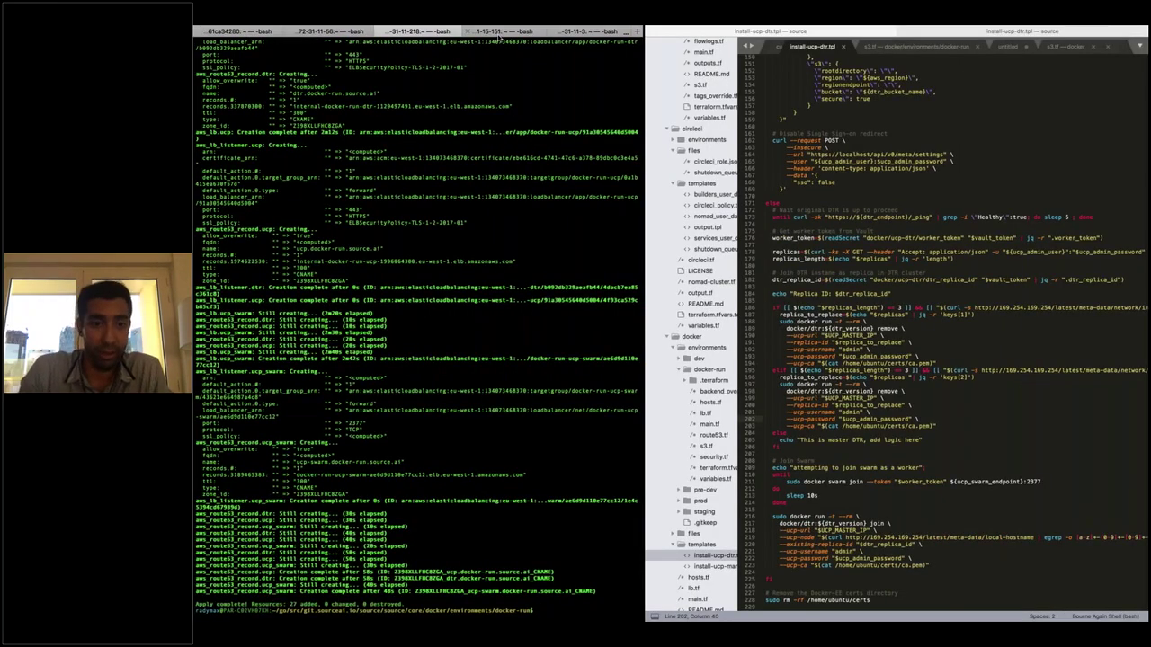
key(super+f)
key(super+k)
text(clear)
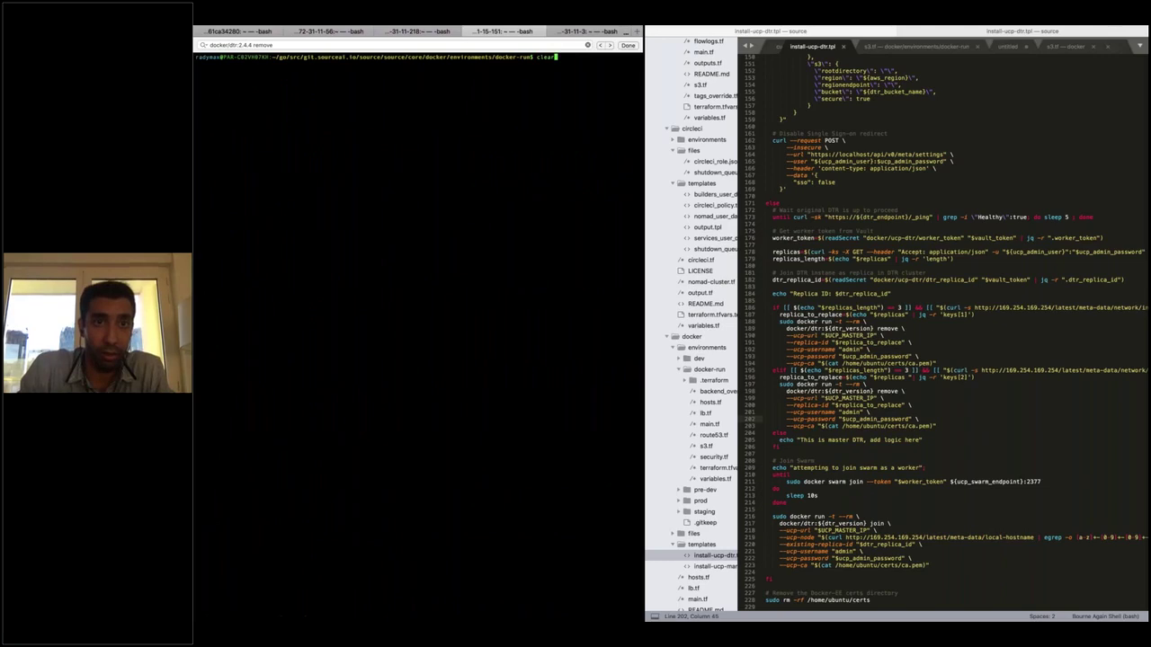
key(Up)
key(BackSpace)
key(BackSpace)
key(BackSpace)
key(BackSpace)
key(BackSpace)
key(BackSpace)
key(BackSpace)
key(BackSpace)
key(BackSpace)
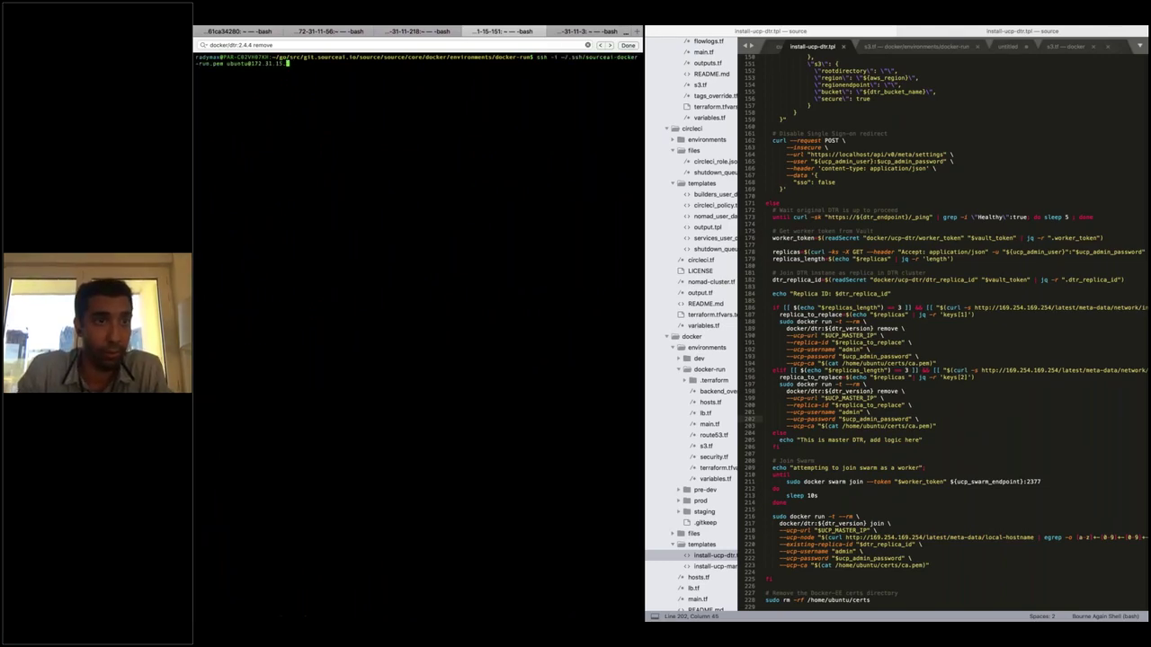
key(BackSpace)
key(BackSpace)
key(BackSpace)
key(BackSpace)
key(super+v)
key(Return)
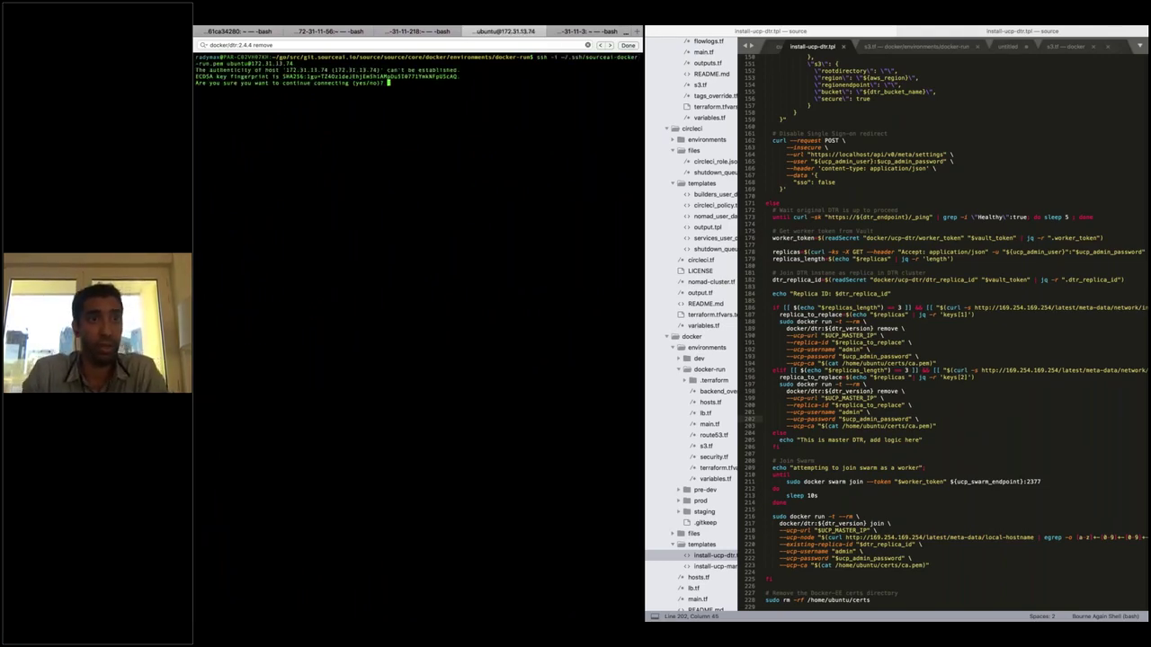
text(yes)
key(Return)
Step: List the node's running containers with docker ps and print /var/log/cloud-init-output.log
text(docker ps)
key(Return)
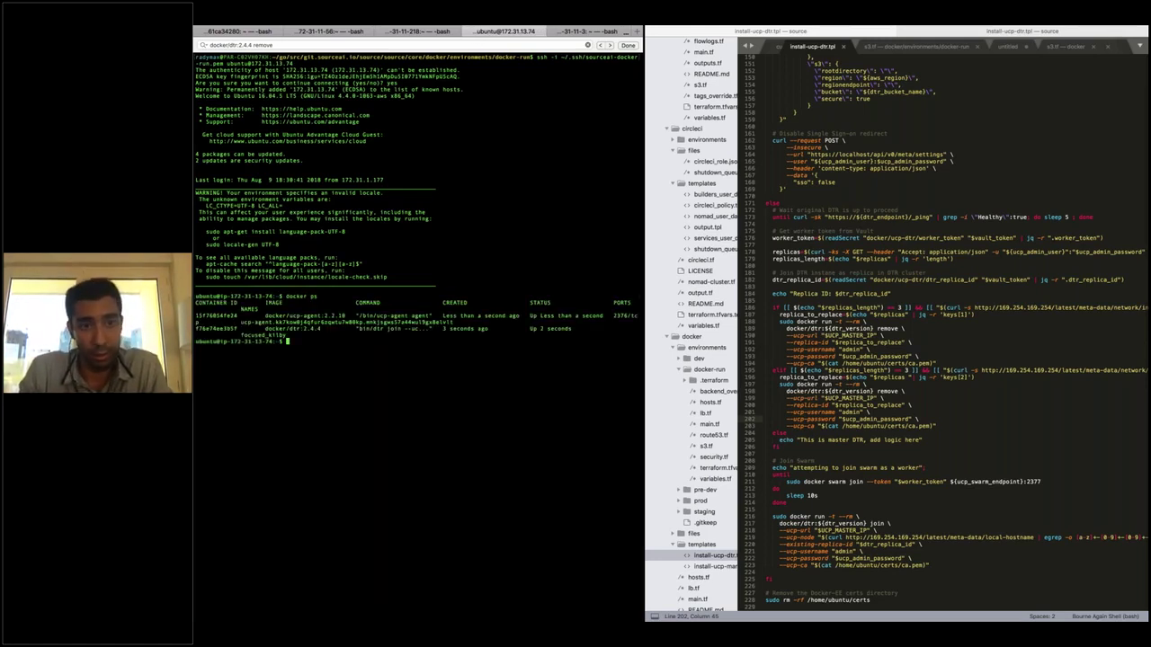
text(cat /var/log/c)
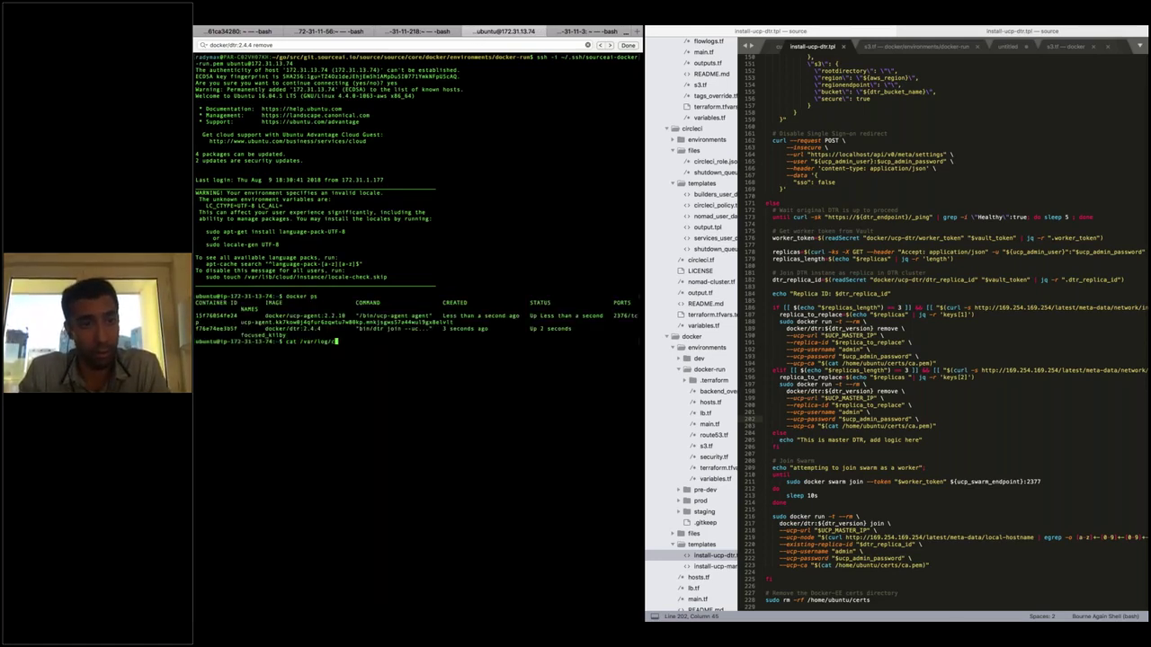
text(loud-init-output.log)
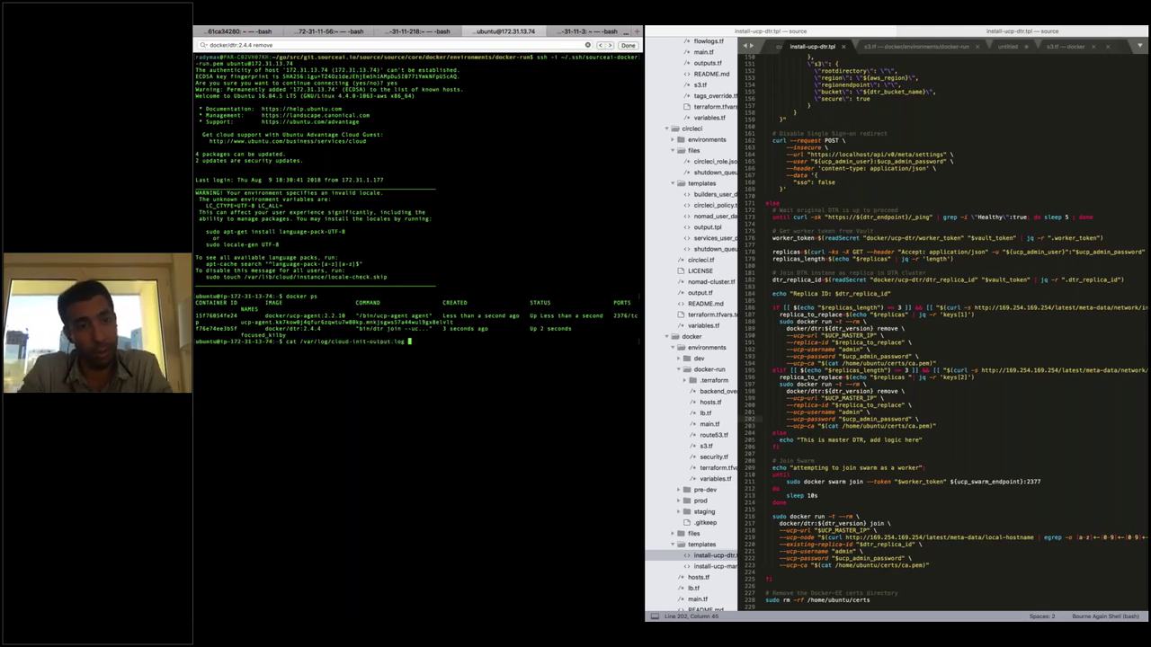
key(Return)
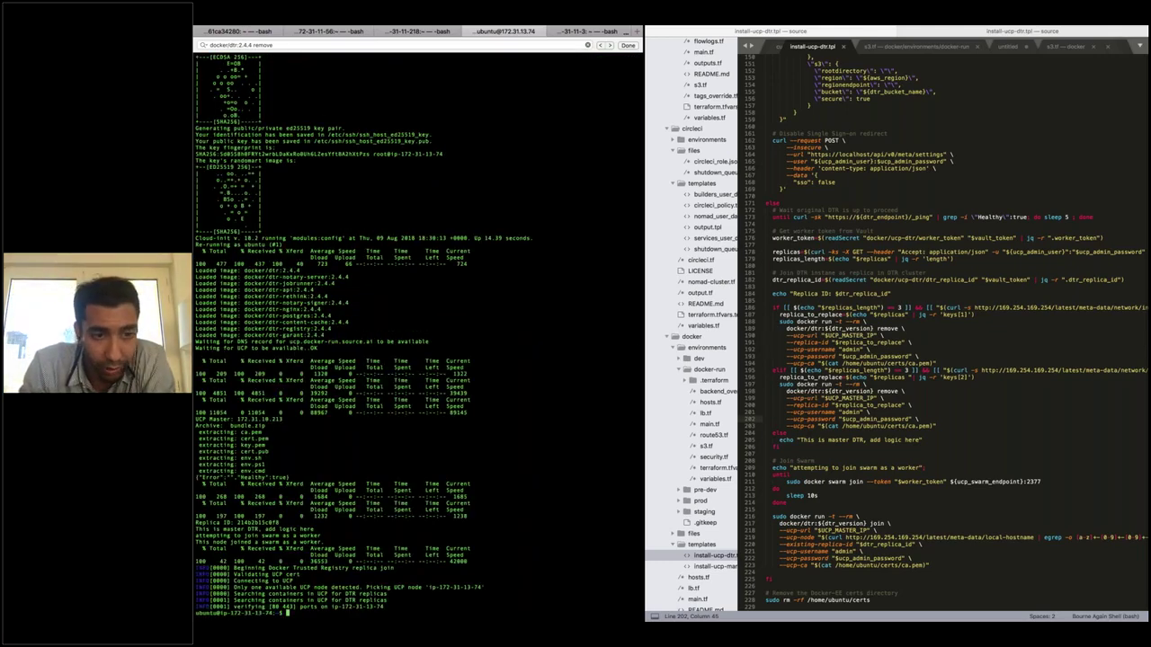
Step: List all files in the node's home directory by modification time with ls -lart
text(ls -lart)
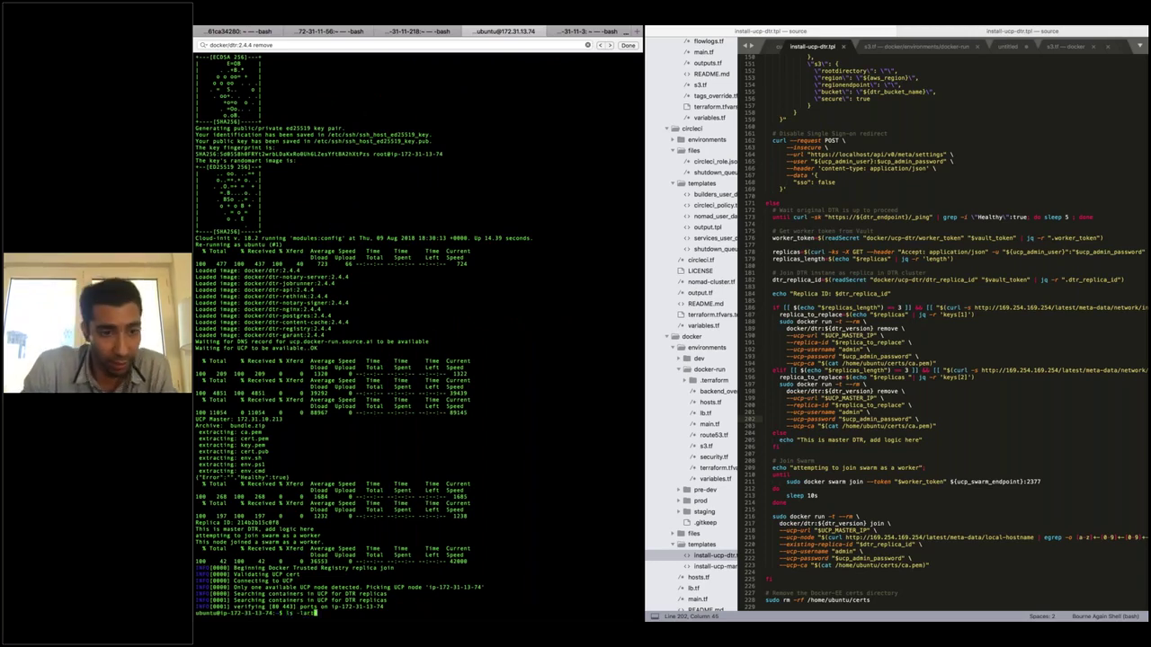
key(Return)
text(ls -alrt)
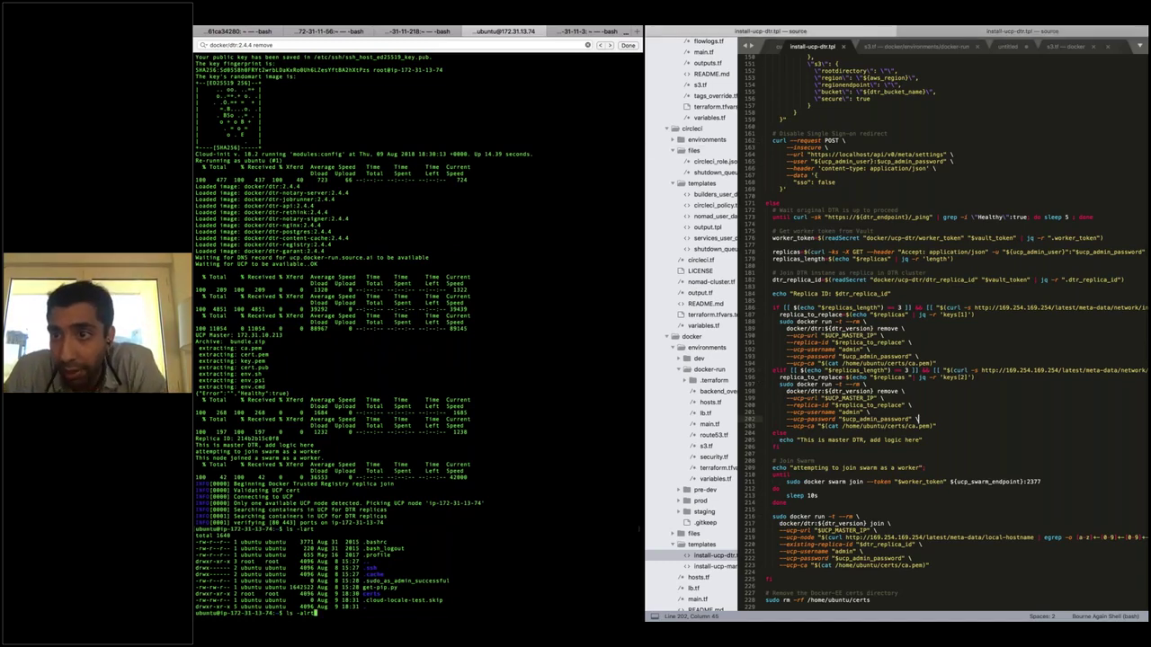
Step: Review the certs bundle, UCP master and DTR install commands in the install-ucp-dtr.tpl template
scroll(1009, 174, up, 15)
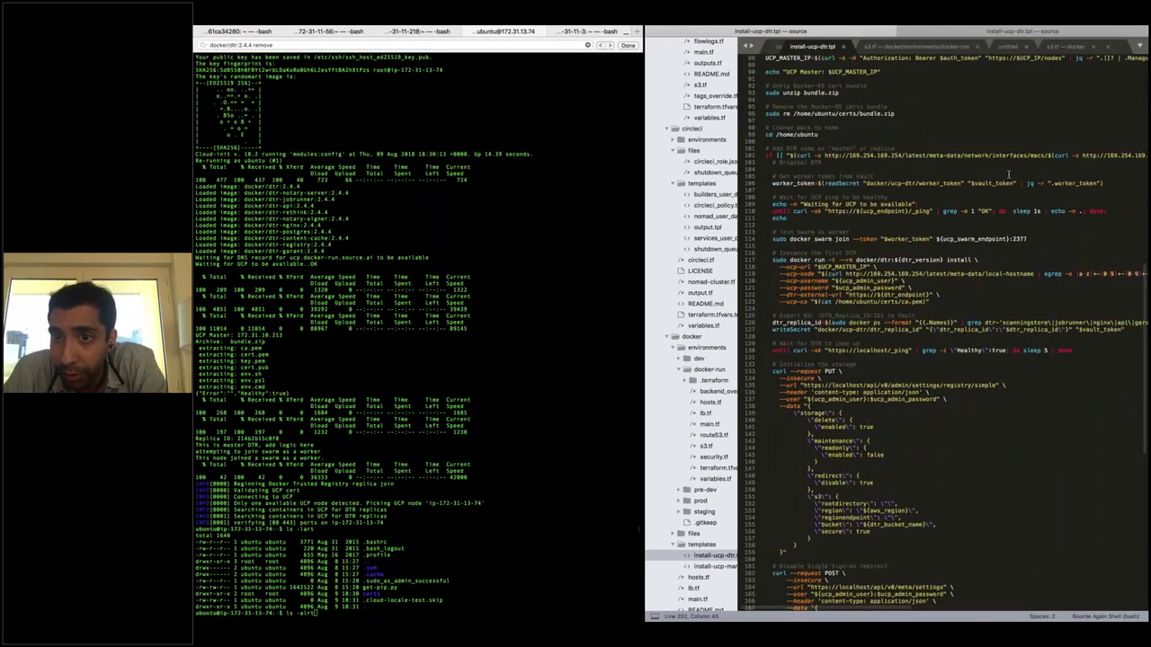
scroll(1009, 175, up, 5)
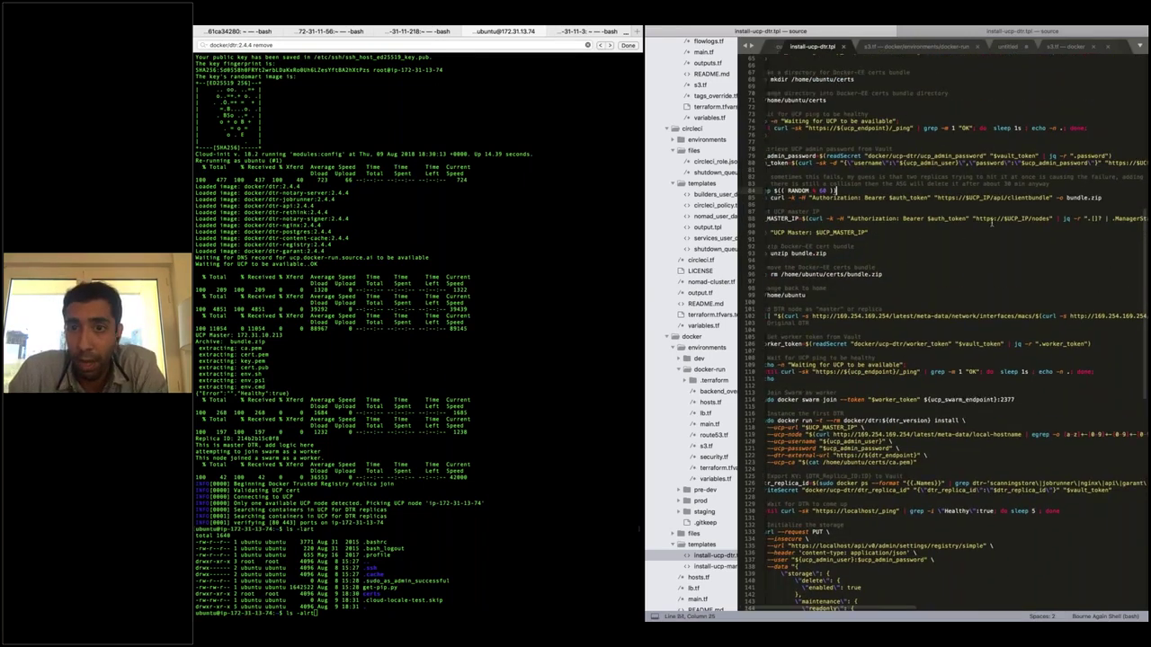
scroll(991, 223, down, 2)
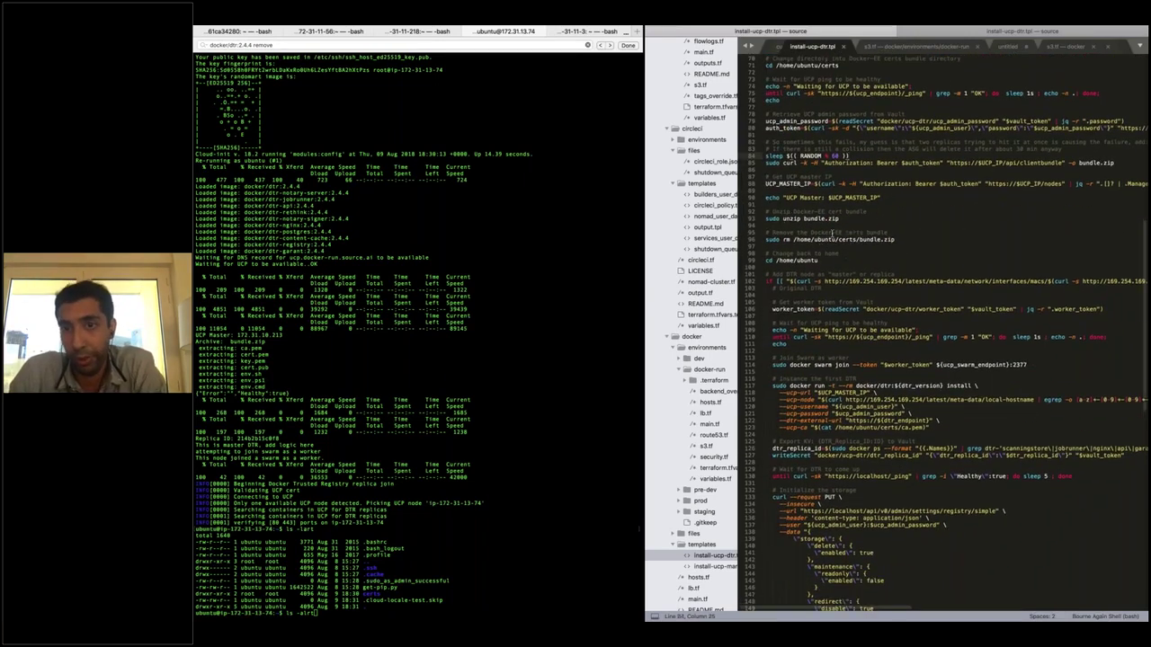
scroll(832, 235, up, 3)
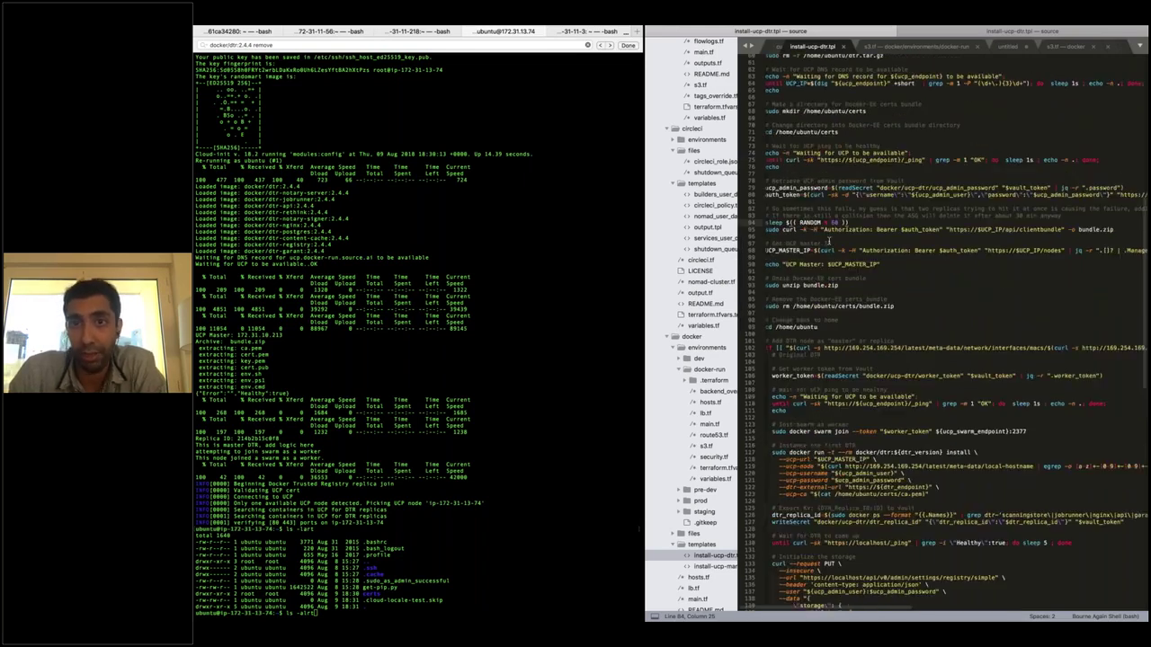
scroll(828, 241, up, 1)
click(835, 155)
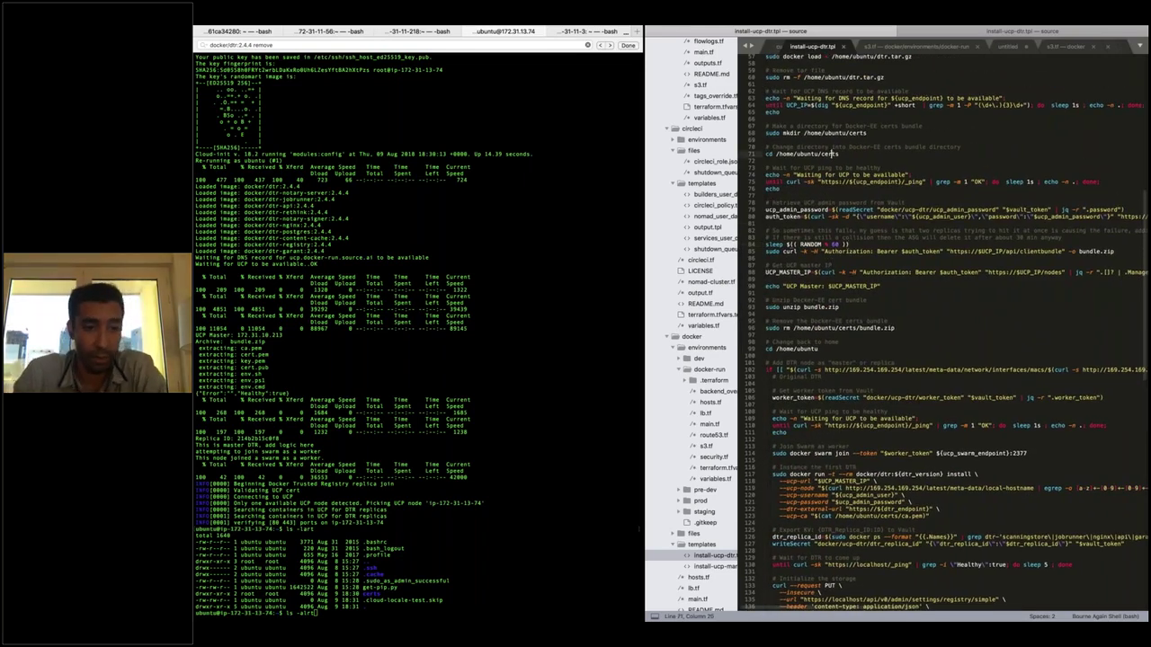
Step: Discard the pending ls command on the node and print /var/log/cloud-init-output.log again
key(super+Tab)
key(ctrl+c)
key(Up)
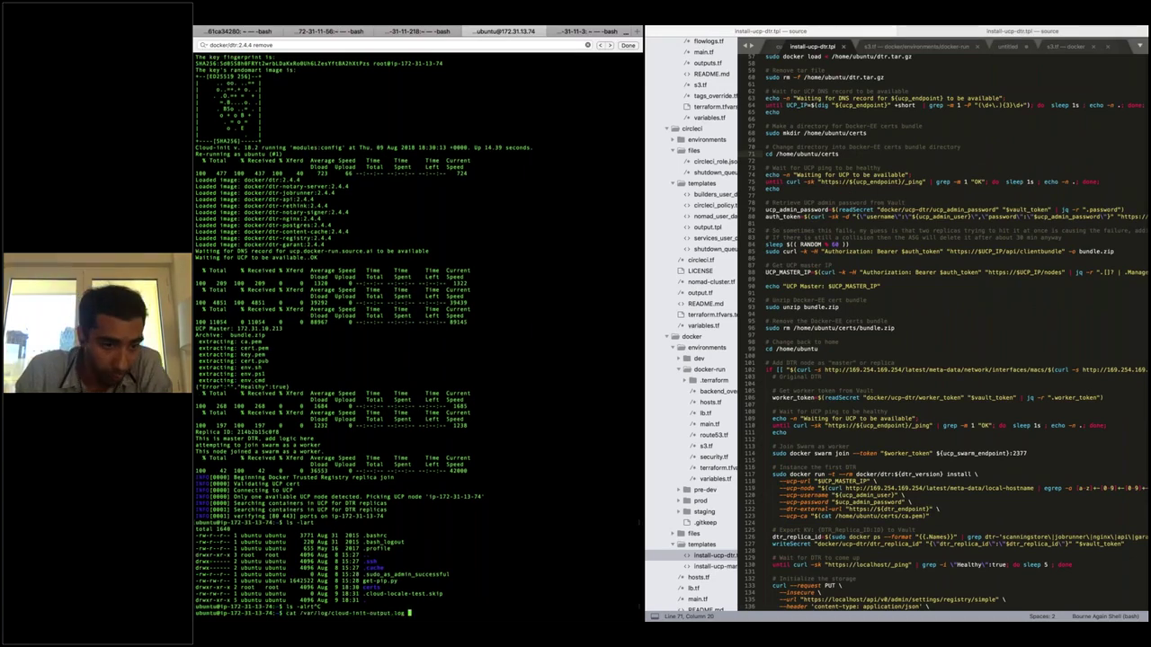
key(Return)
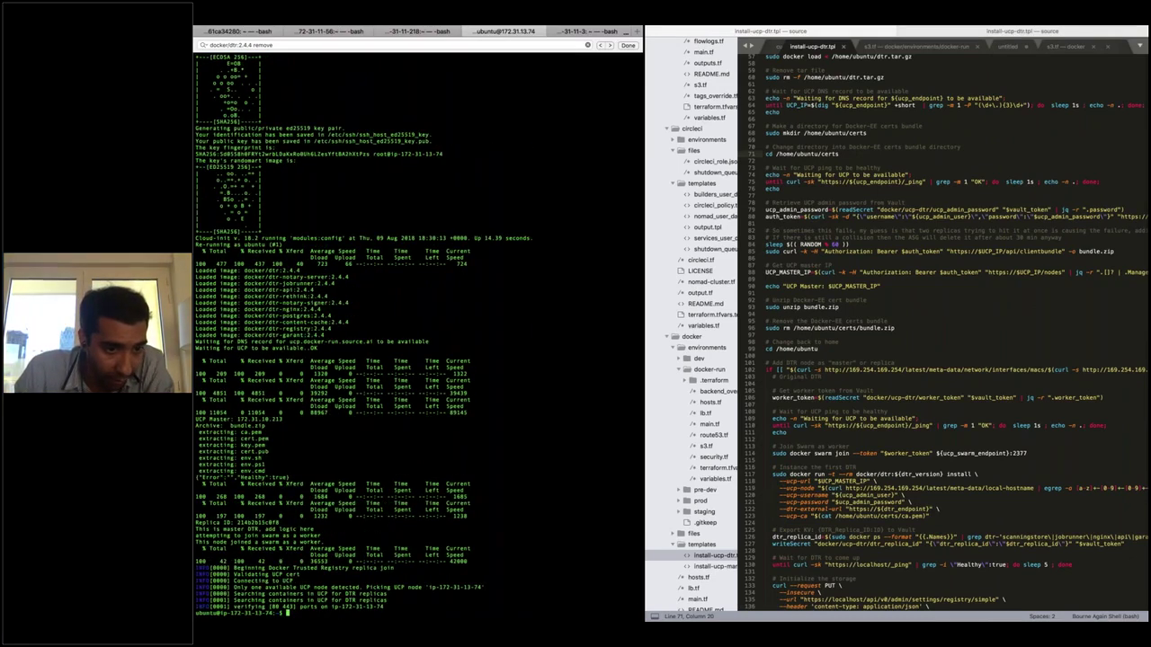
key(Up)
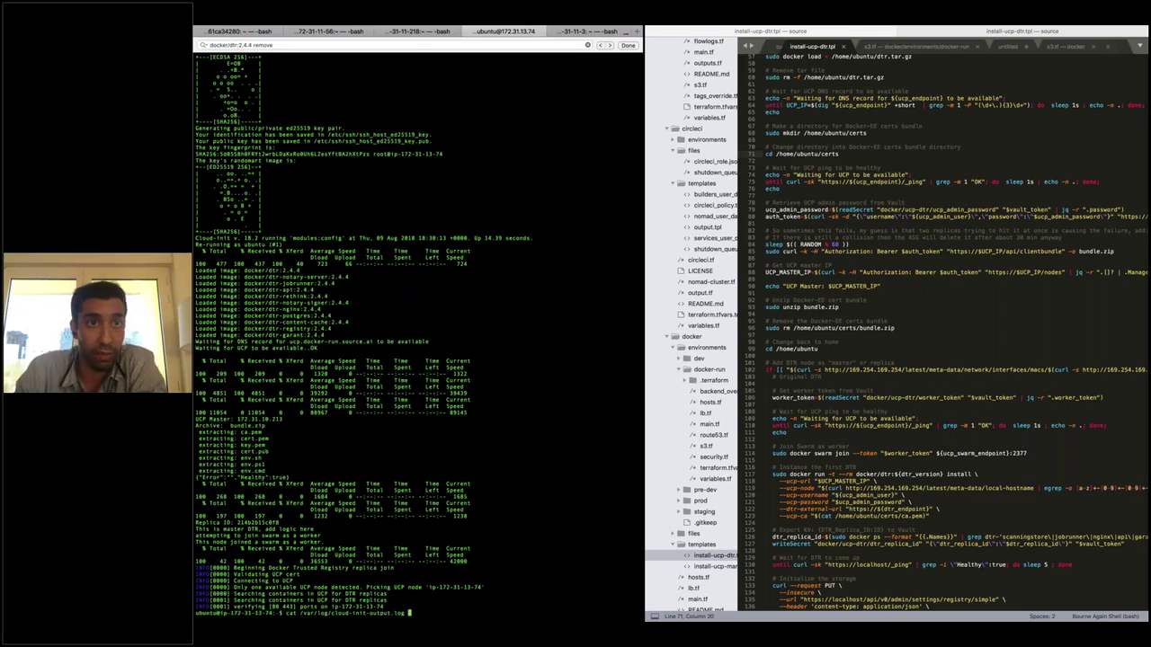
Step: In the Terraform shell, recall the sourcectl dockerBootstrap command with its vaultAddress and vaultToken options, leaving it printed but unexecuted
click(419, 32)
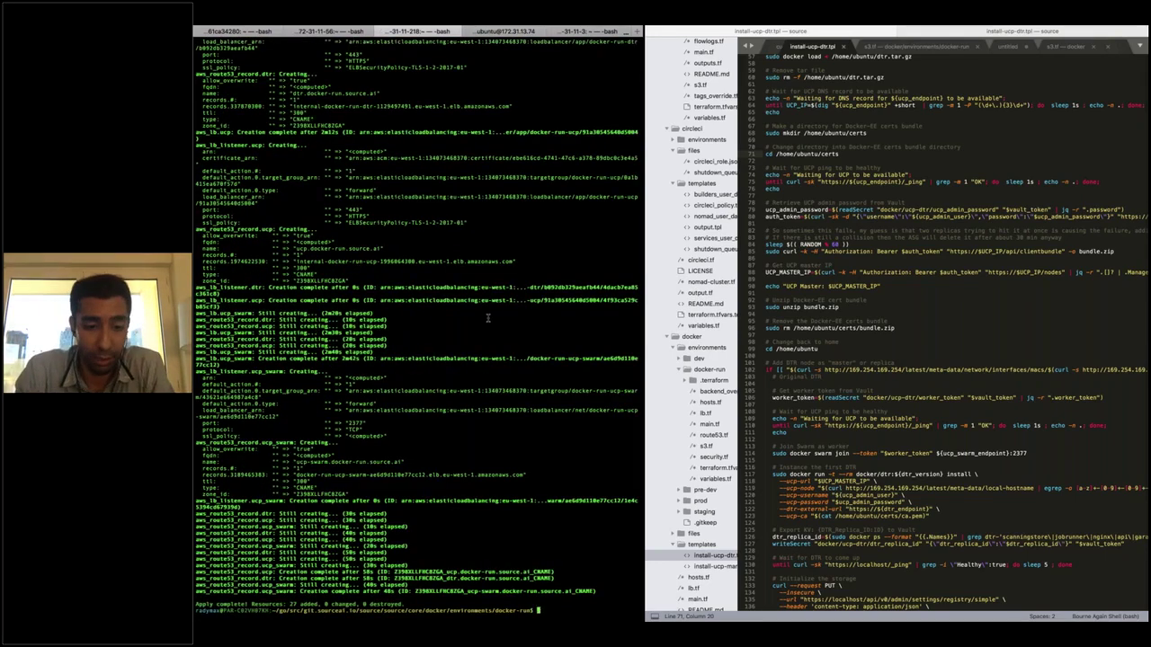
key(ctrl+r)
text(func)
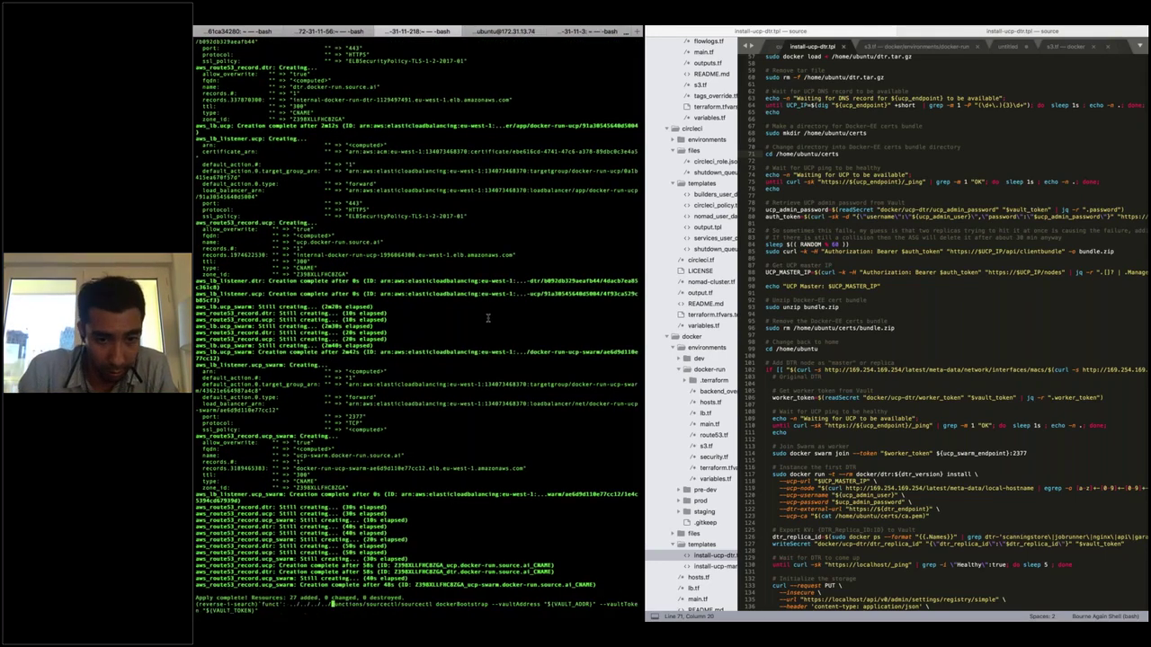
key(Right)
key(Right)
key(Right)
key(Right)
key(Right)
key(Right)
key(Right)
key(Right)
key(Right)
key(Right)
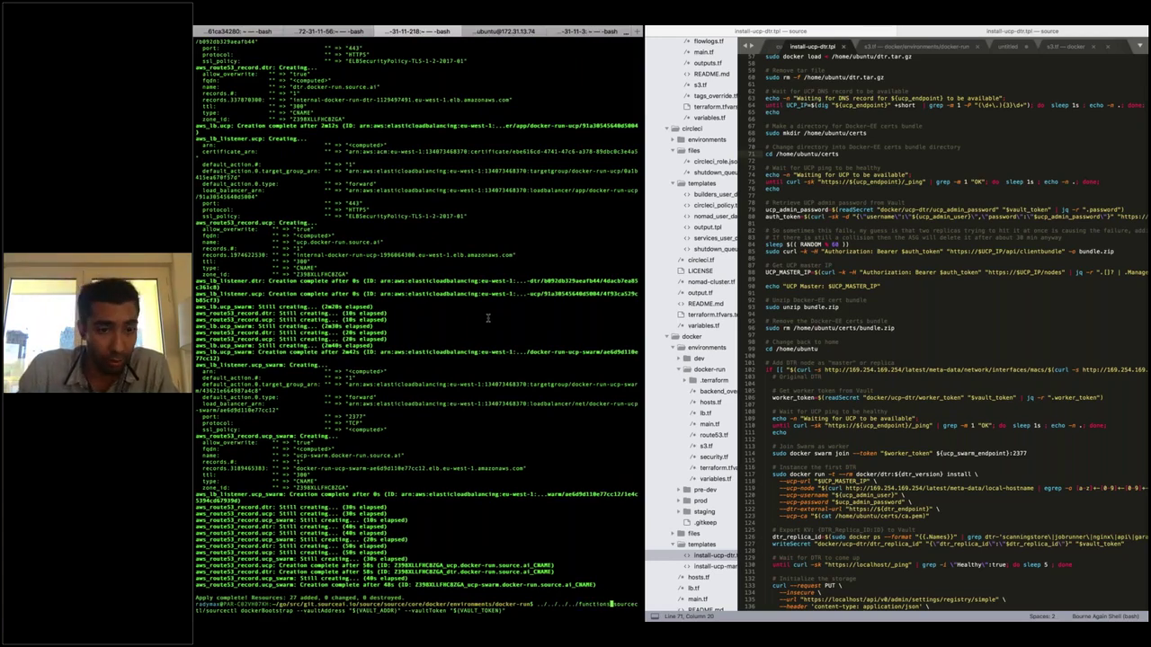
key(Right)
key(Right)
key(Right)
key(Right)
key(Right)
key(Right)
key(Right)
key(Right)
key(Right)
key(Right)
key(Right)
key(Right)
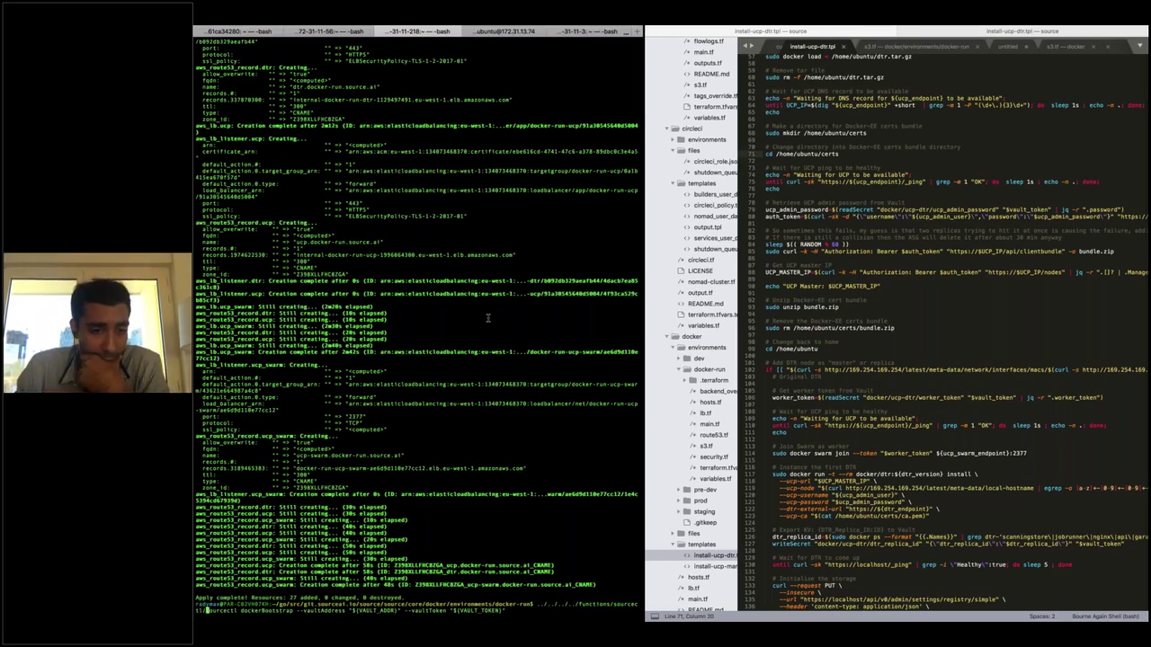
key(Right)
key(Right)
key(Right)
key(Right)
key(Right)
key(Right)
key(Right)
key(Right)
key(Right)
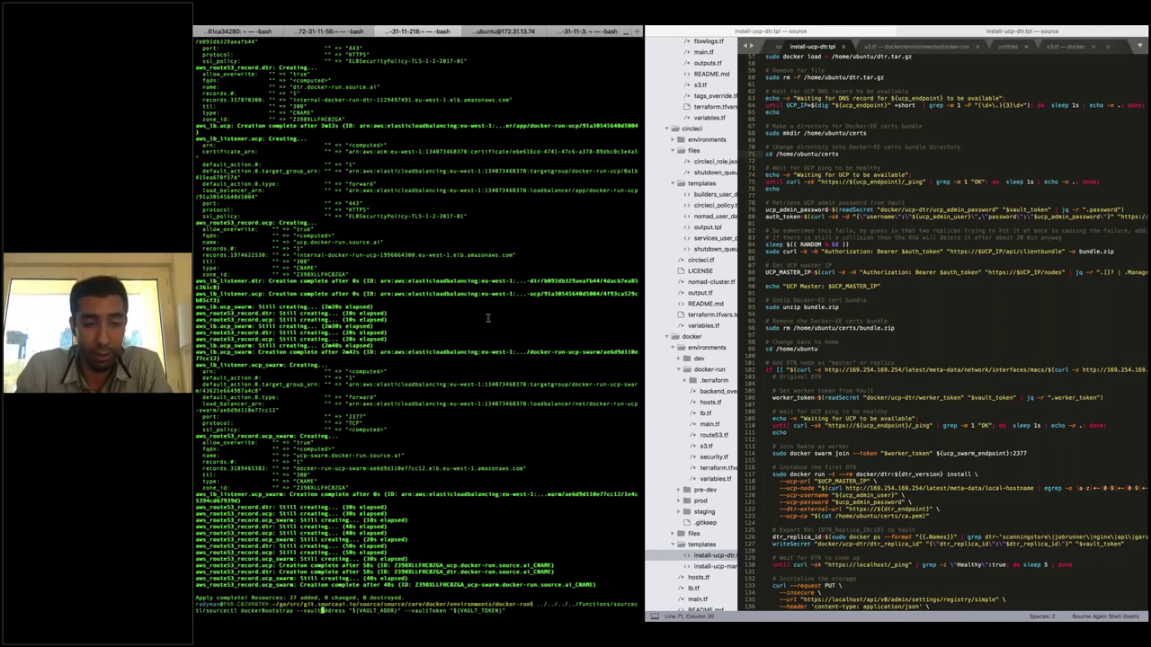
key(ctrl+c)
Step: Start an export command for the VAULT_TOKEN variable at the docker-run prompt
text(export VAU)
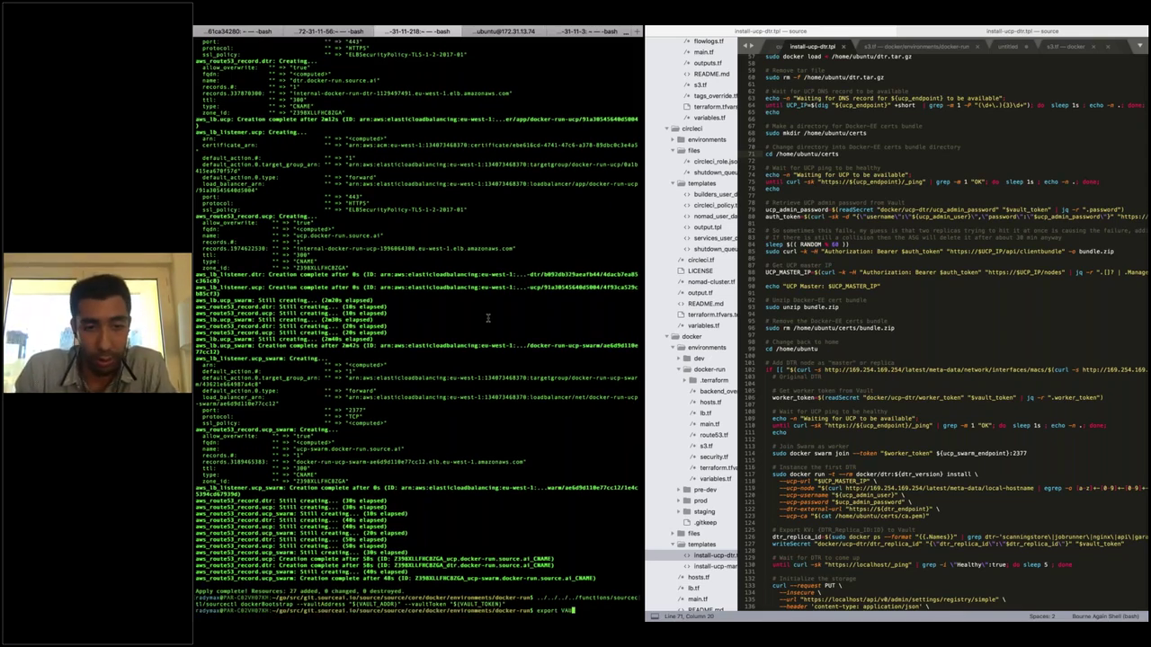
text(LT_)
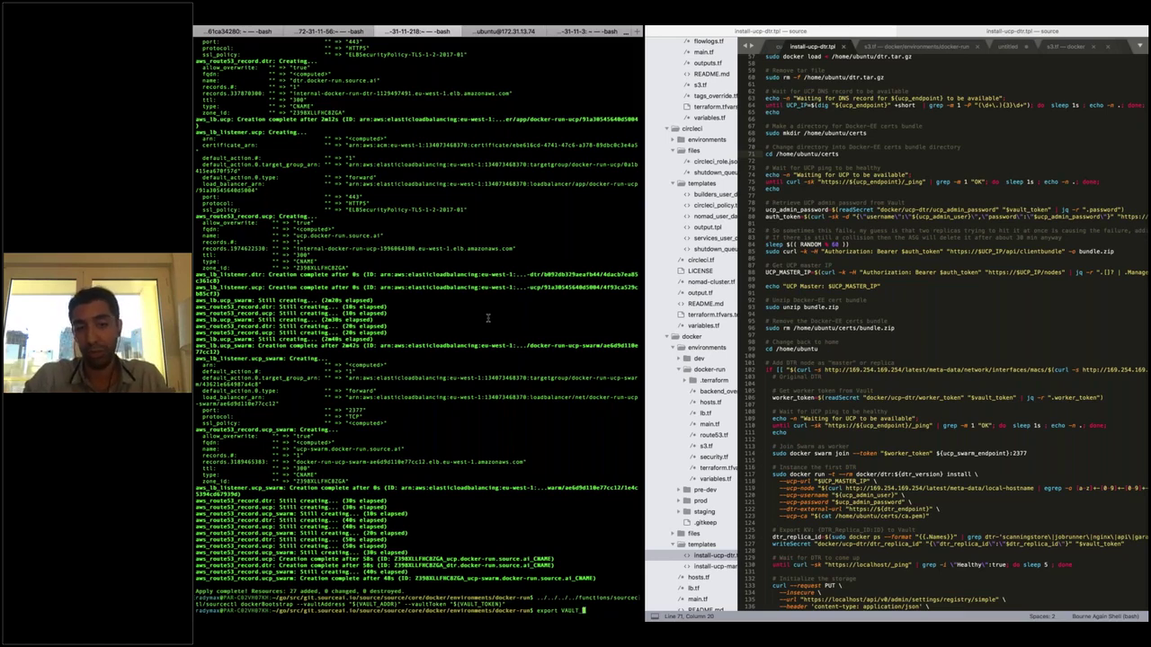
text(TOKEN=)
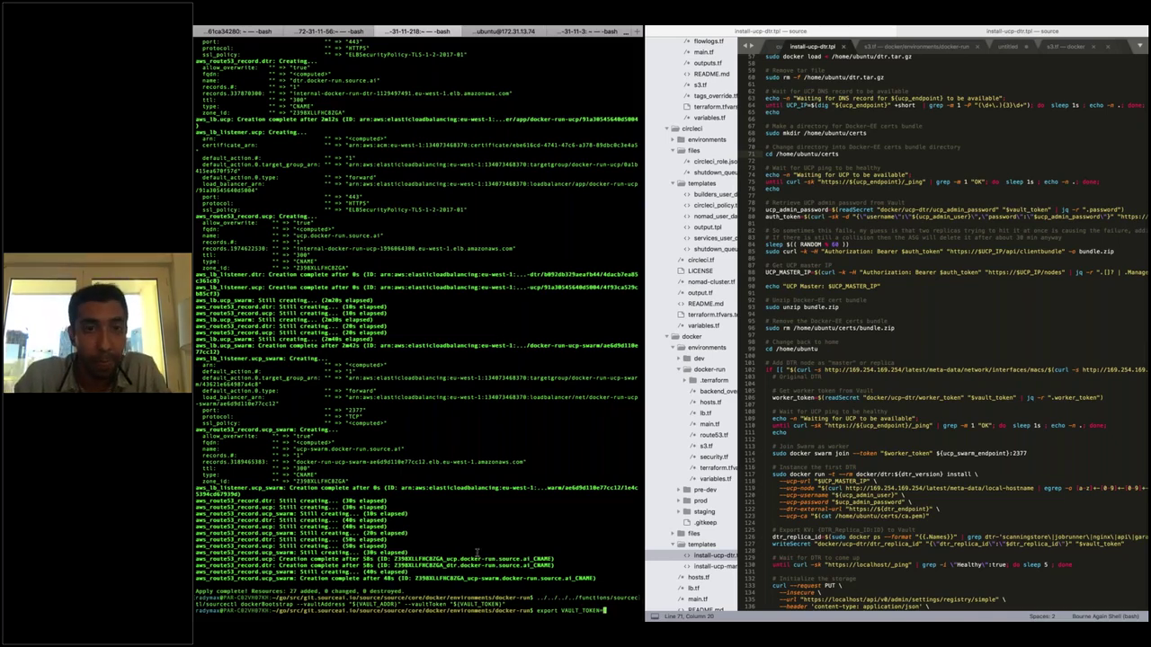
Step: Switch to the Vault web interface in the browser and open the docker-run/vault/root secret
key(ctrl+Left)
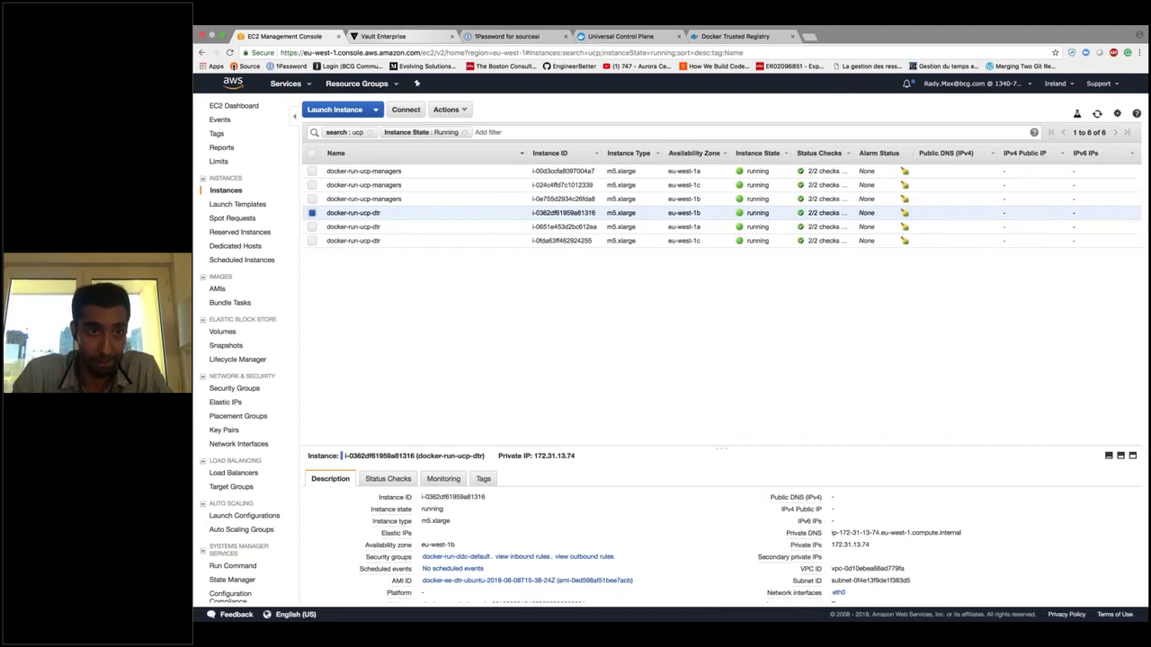
click(383, 36)
click(385, 113)
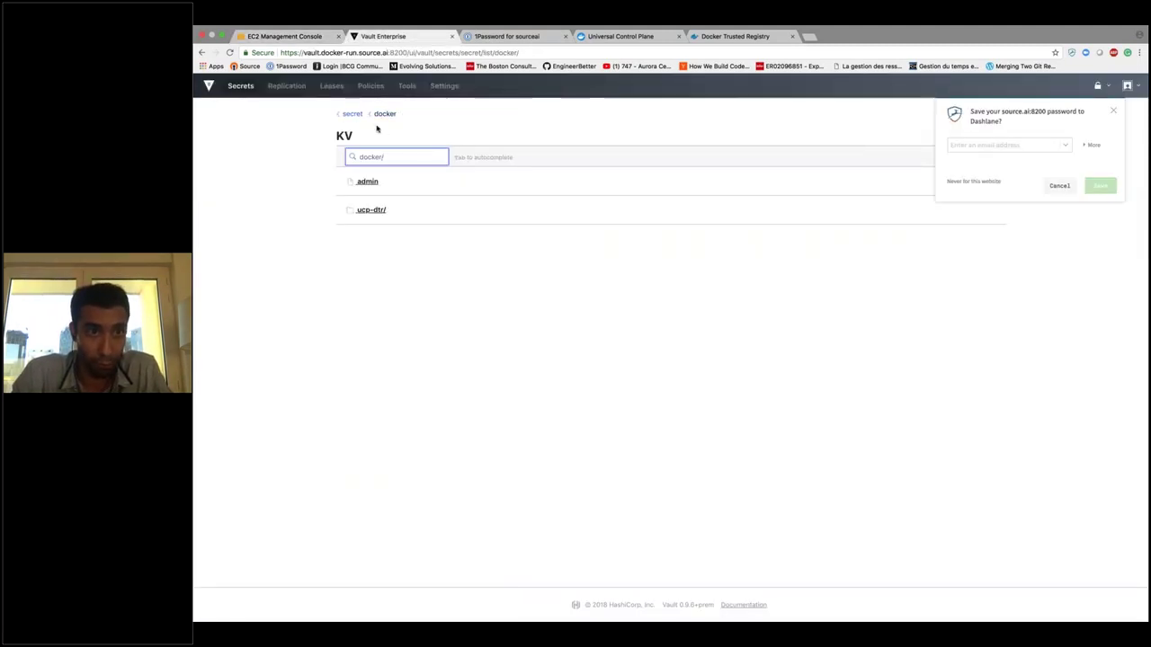
click(352, 113)
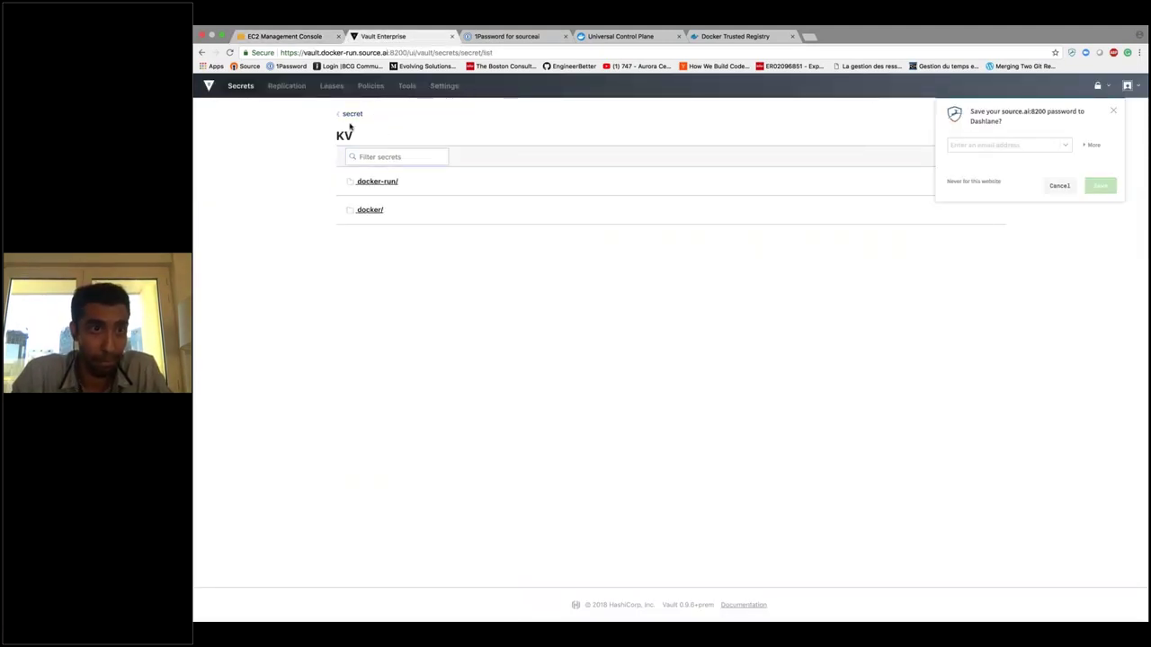
click(369, 210)
click(352, 114)
click(370, 181)
click(369, 210)
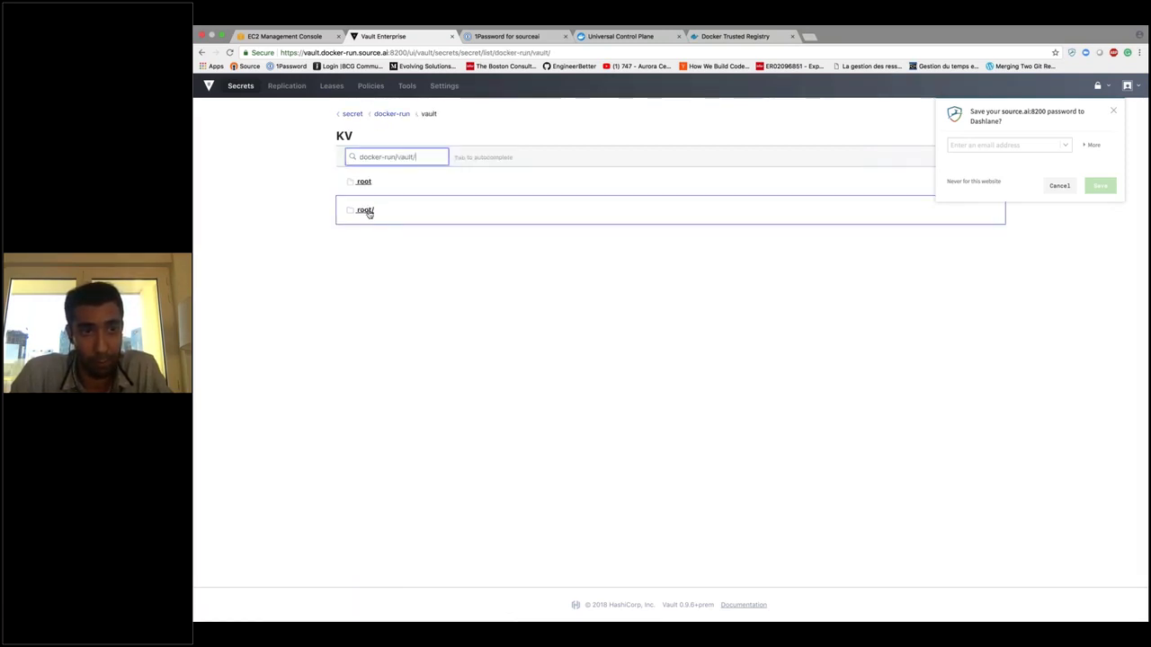
click(367, 182)
click(429, 113)
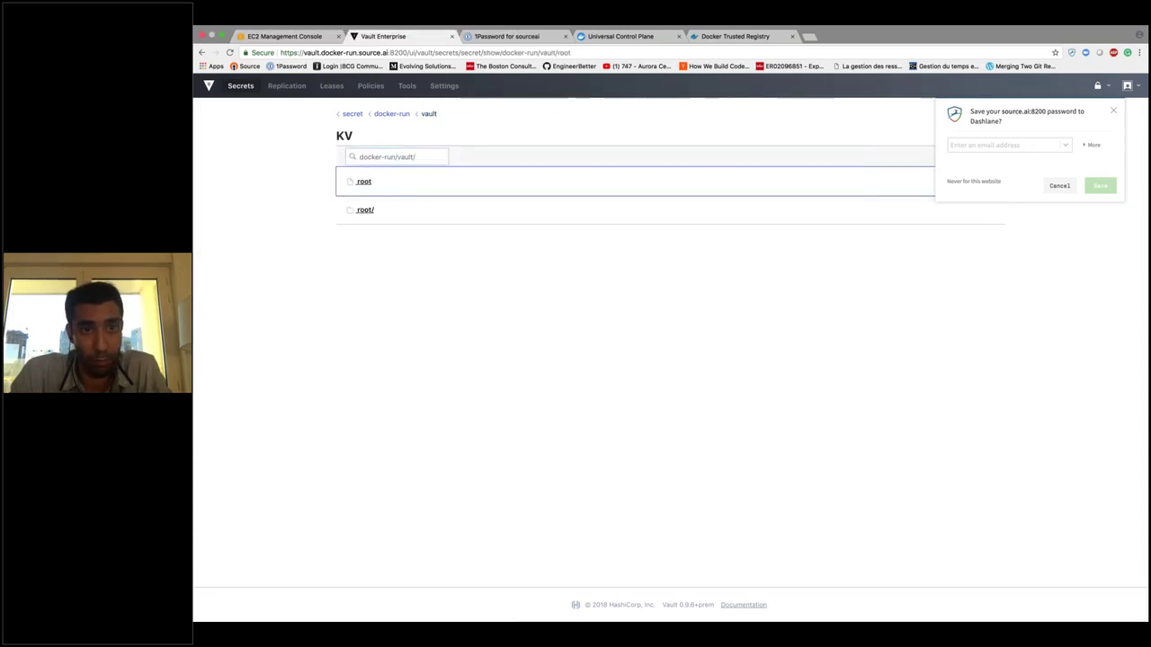
click(364, 182)
Step: Copy the Vault root token from the secret into the pending VAULT_TOKEN export command in the terminal and run it
double_click(558, 188)
click(516, 188)
triple_click(634, 188)
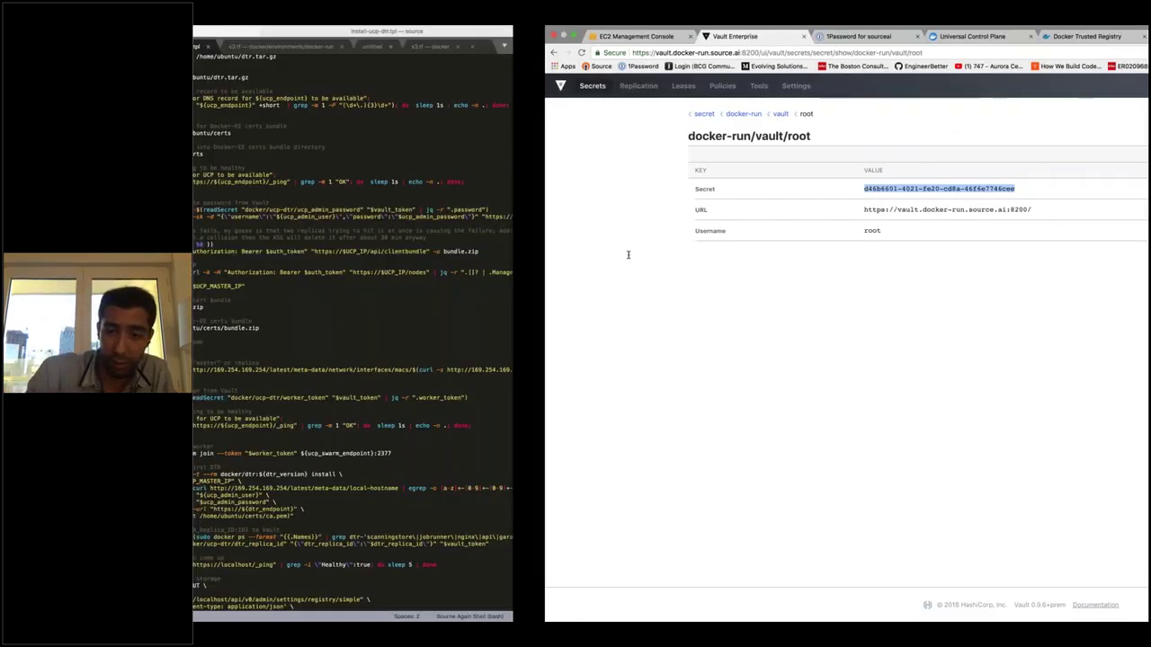
key(super+v)
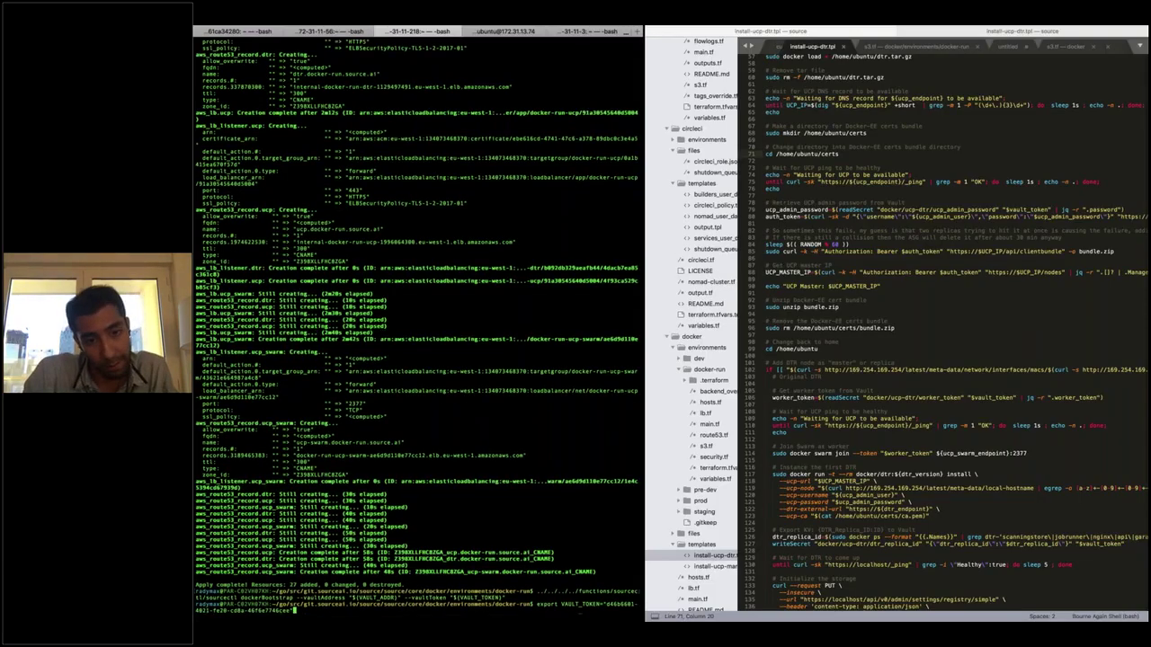
key(Return)
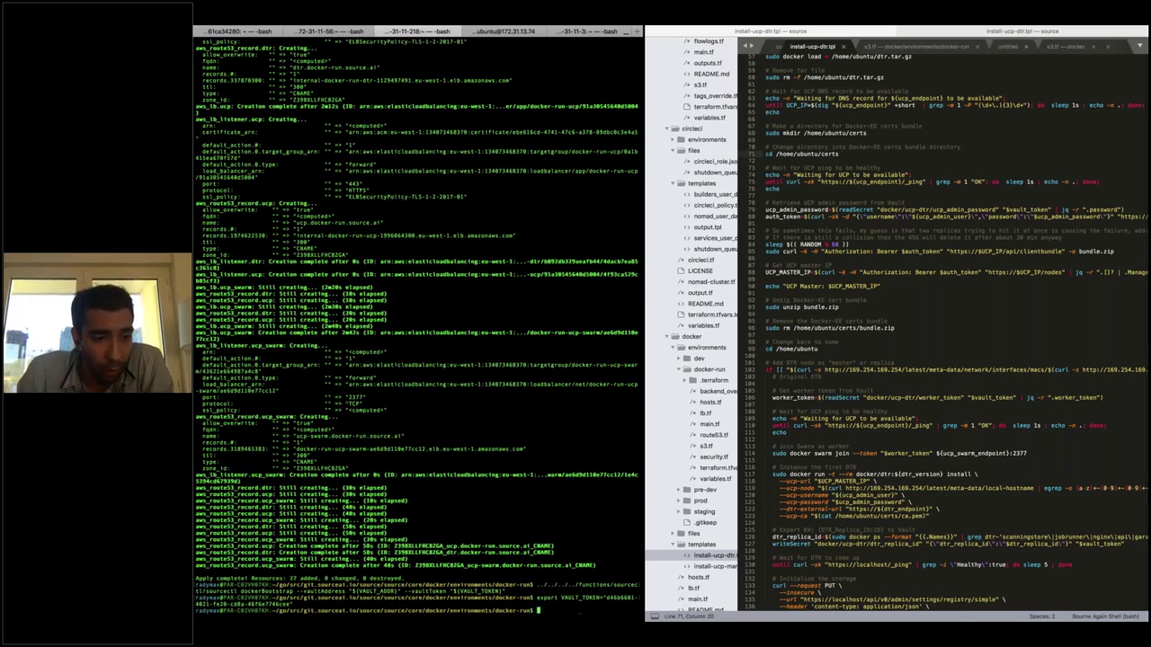
Step: Copy the printed sourcectl dockerBootstrap command to the prompt and run it with ${VAULT_ADDR} and ${VAULT_TOKEN}
scroll(562, 385, down, 1)
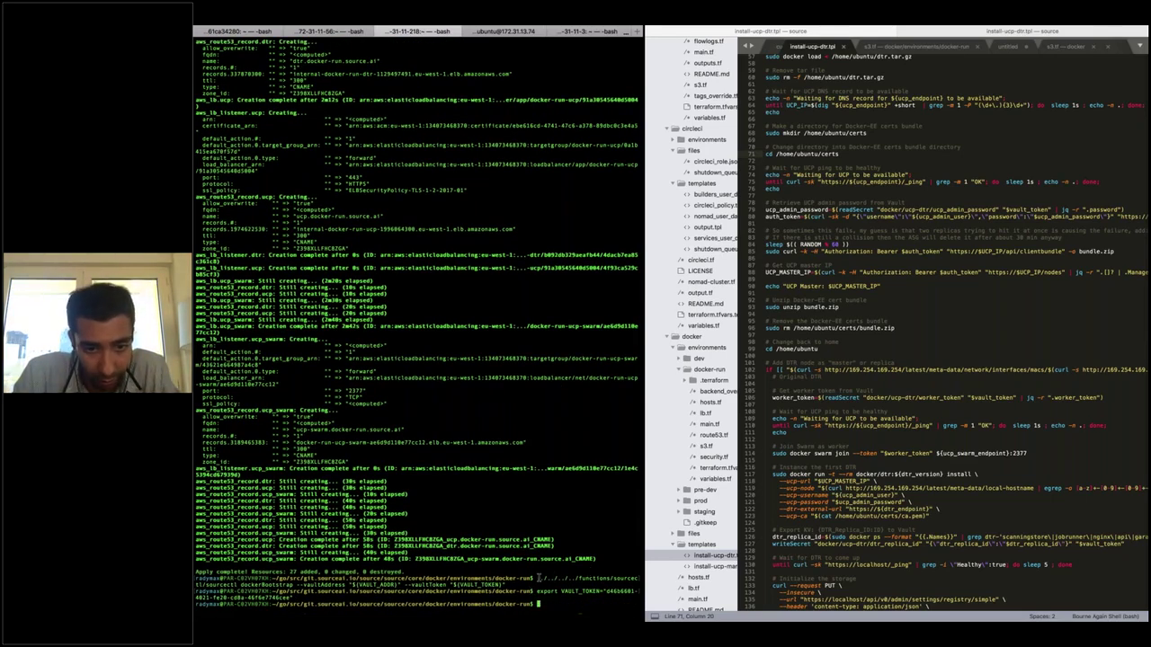
drag(538, 579, 504, 585)
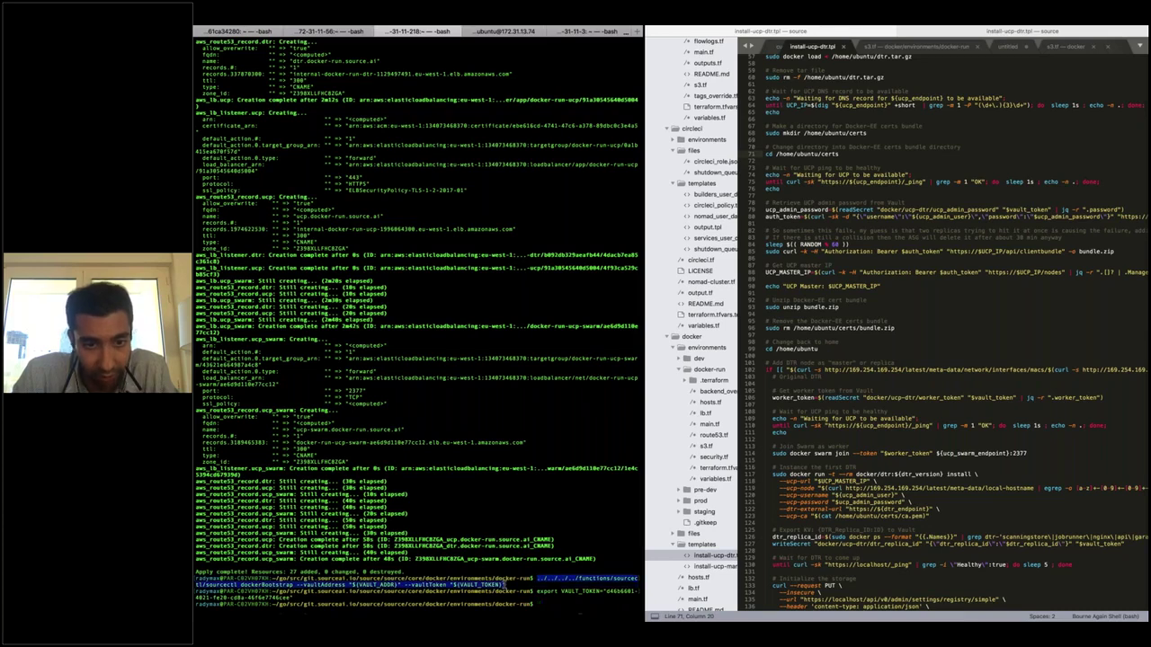
key(super+c)
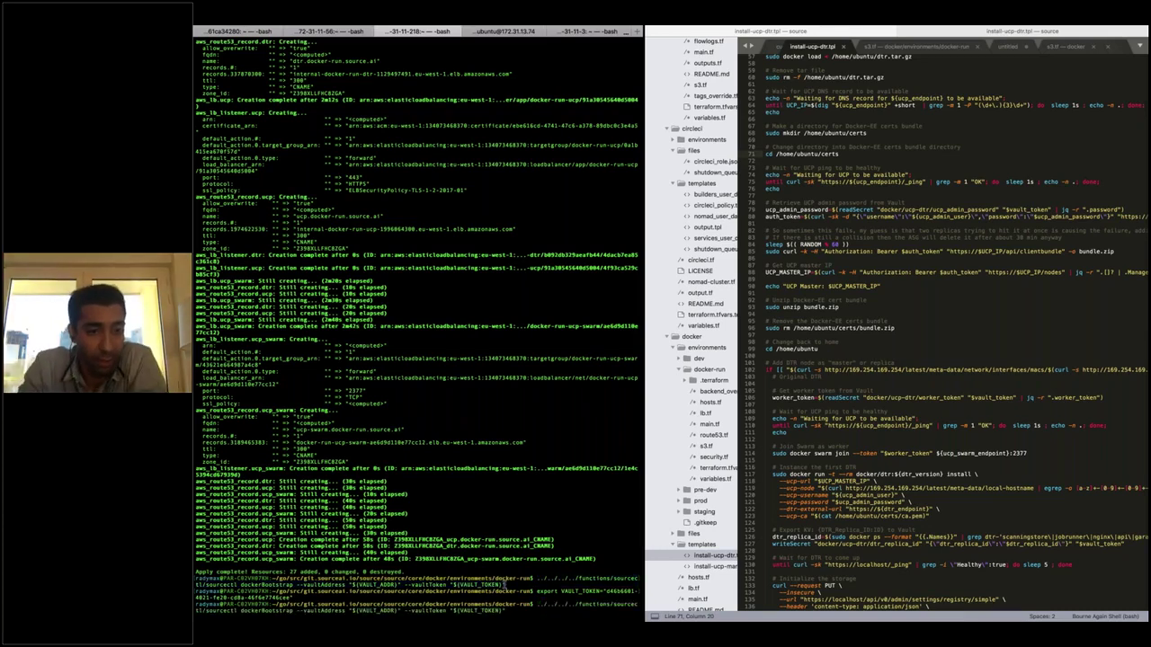
key(super+v)
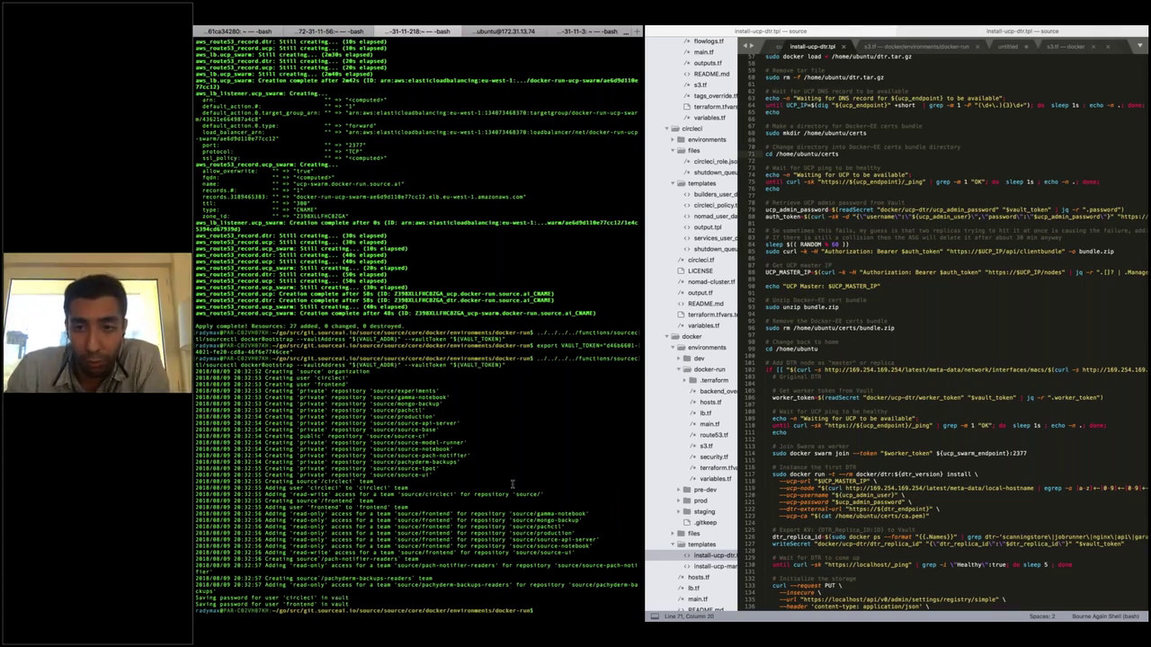
Step: Switch to the EC2 console in the browser and open the user data of the docker-run-ucp-managers instance in eu-west-1a
key(ctrl+Right)
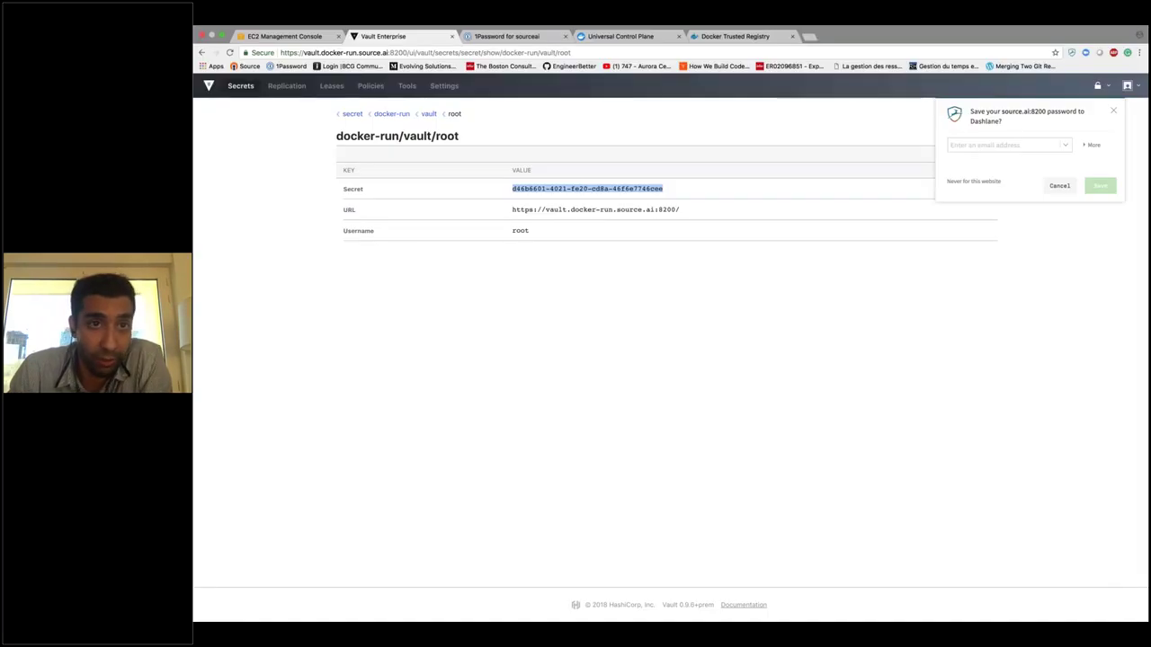
click(490, 37)
key(super+1)
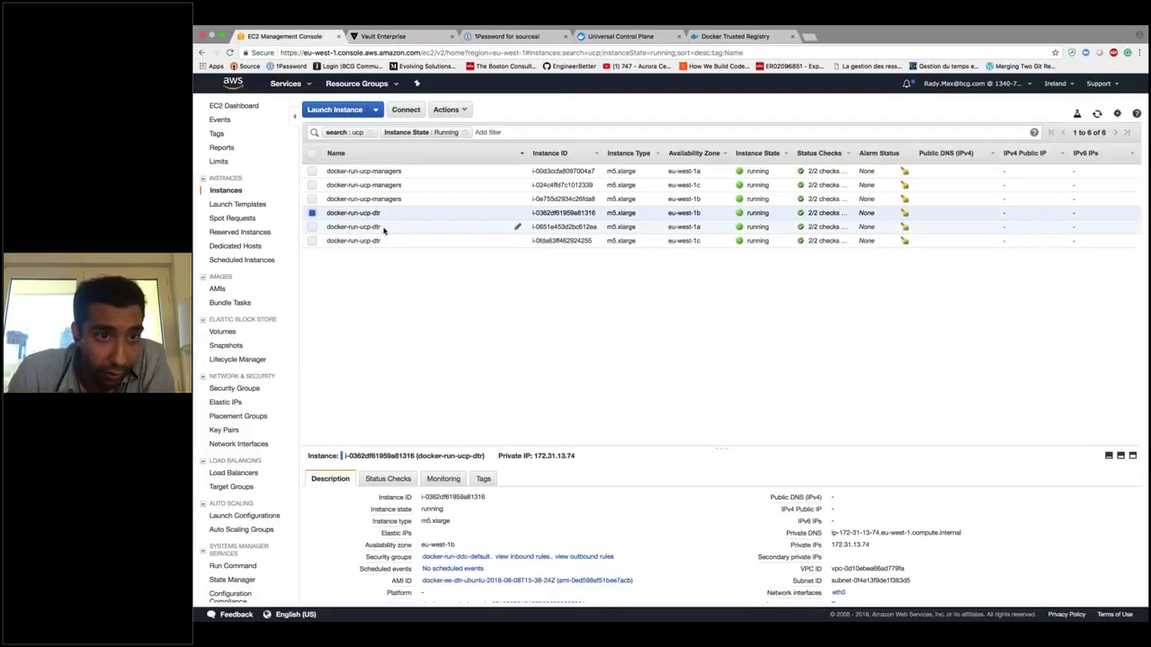
click(360, 198)
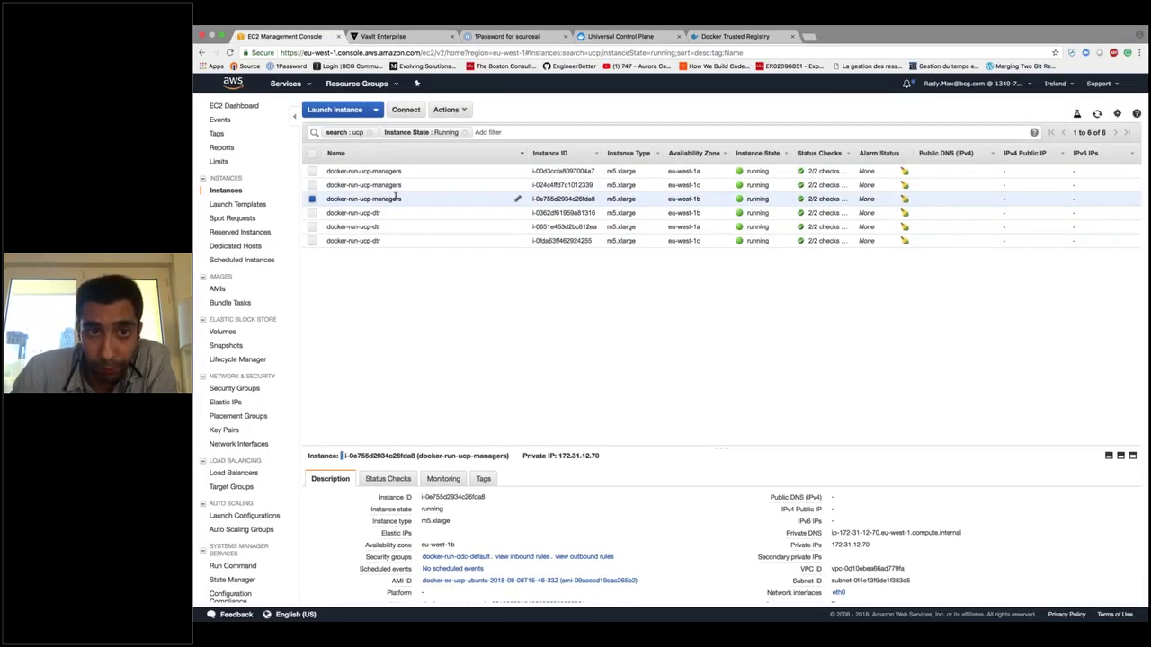
click(423, 171)
click(447, 108)
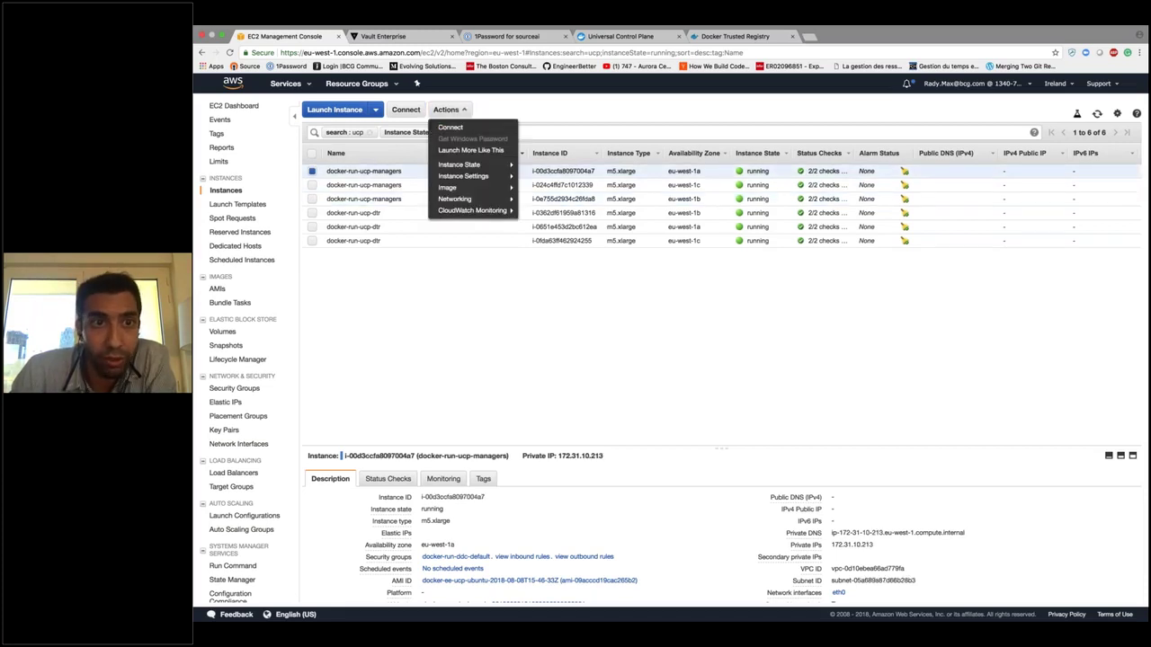
mouse_move(476, 164)
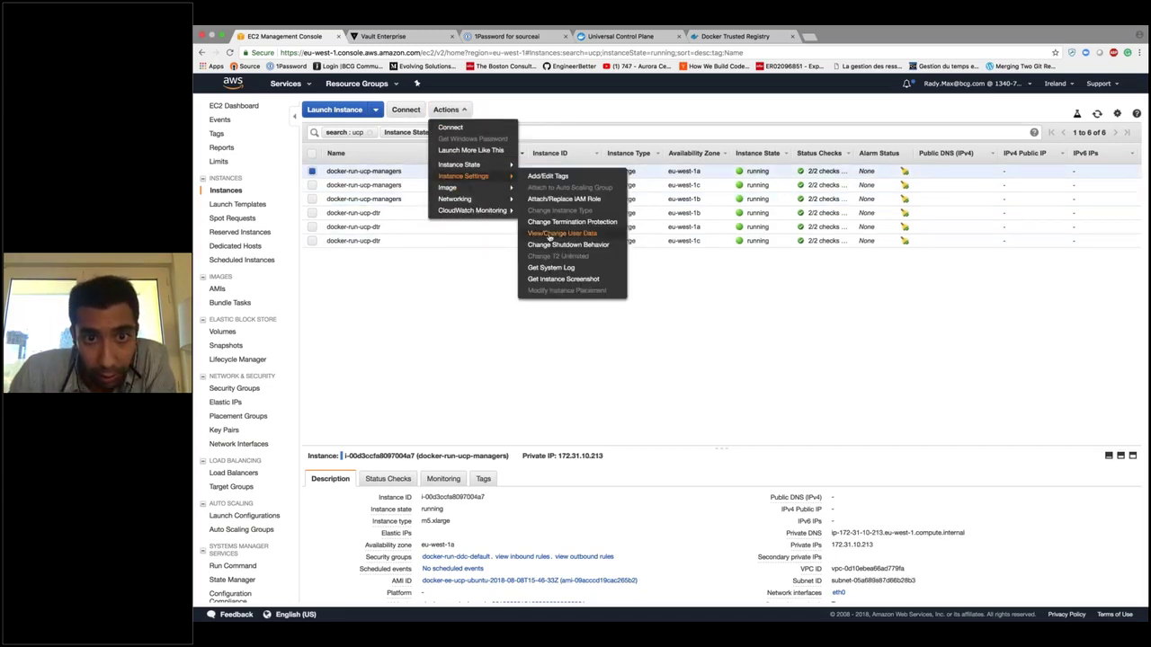
click(558, 234)
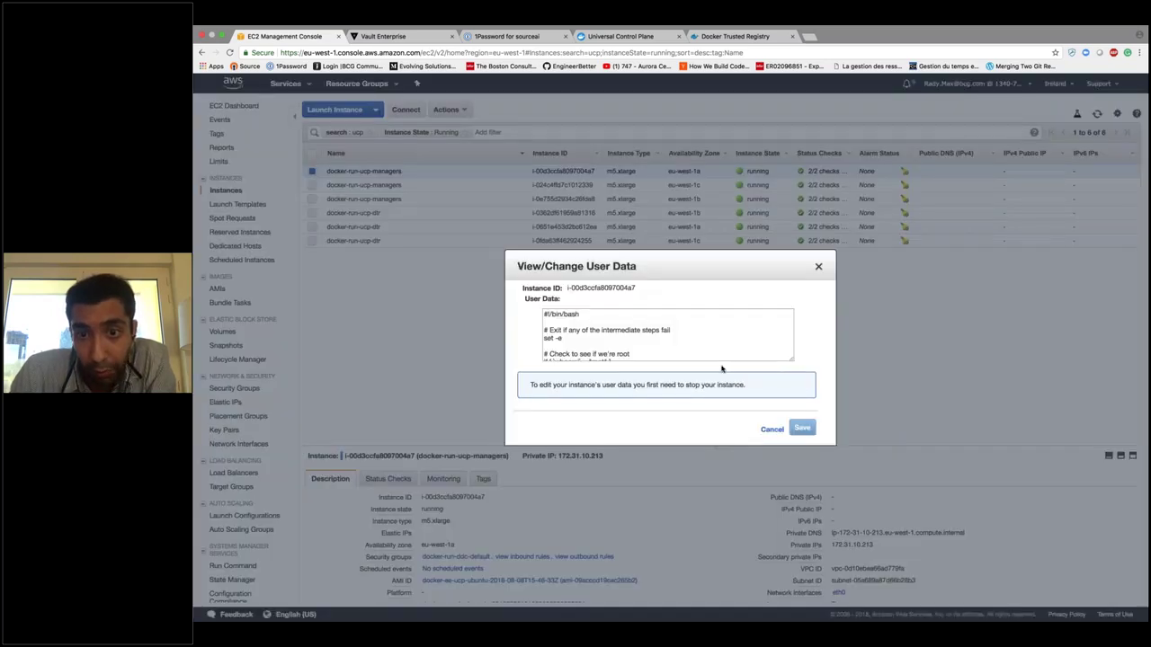
Step: Enlarge the user data box and examine the script's Vault token retrieval and its functions for writing and reading secrets
drag(791, 359, 829, 618)
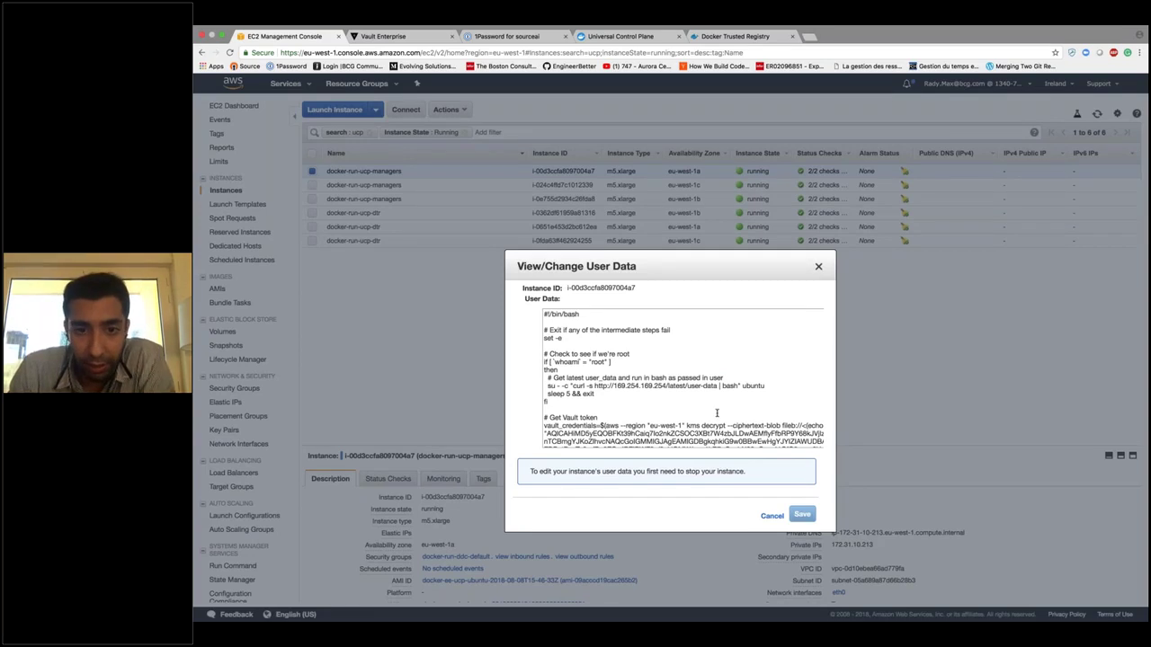
scroll(573, 406, down, 2)
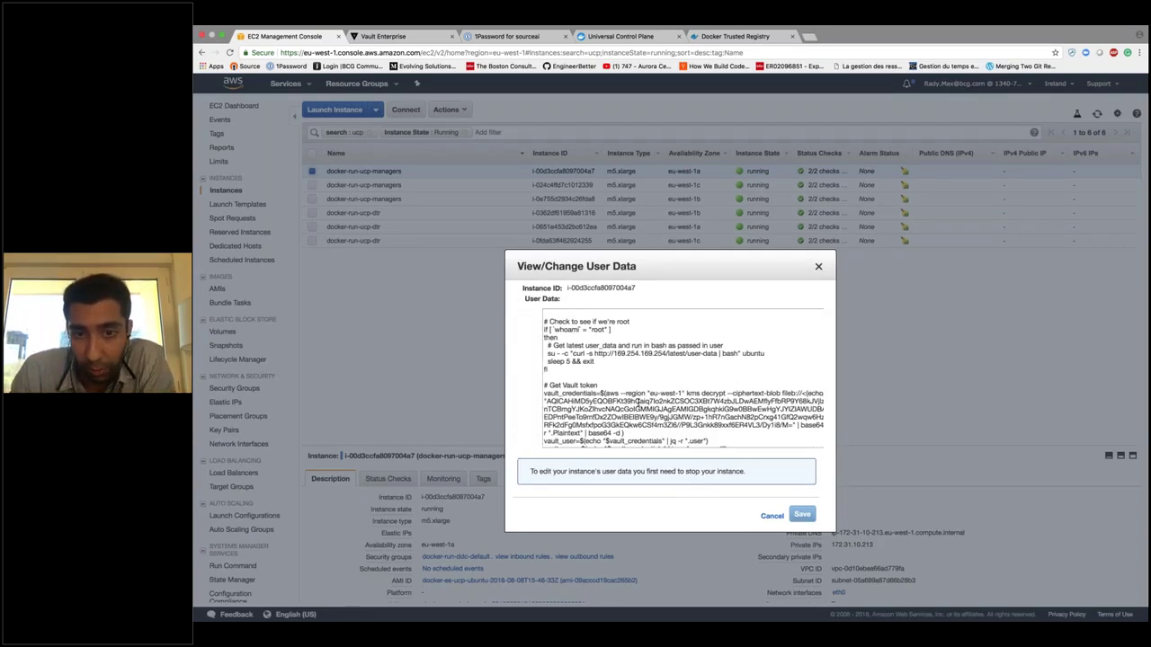
scroll(607, 405, right, 2)
scroll(607, 404, left, 1)
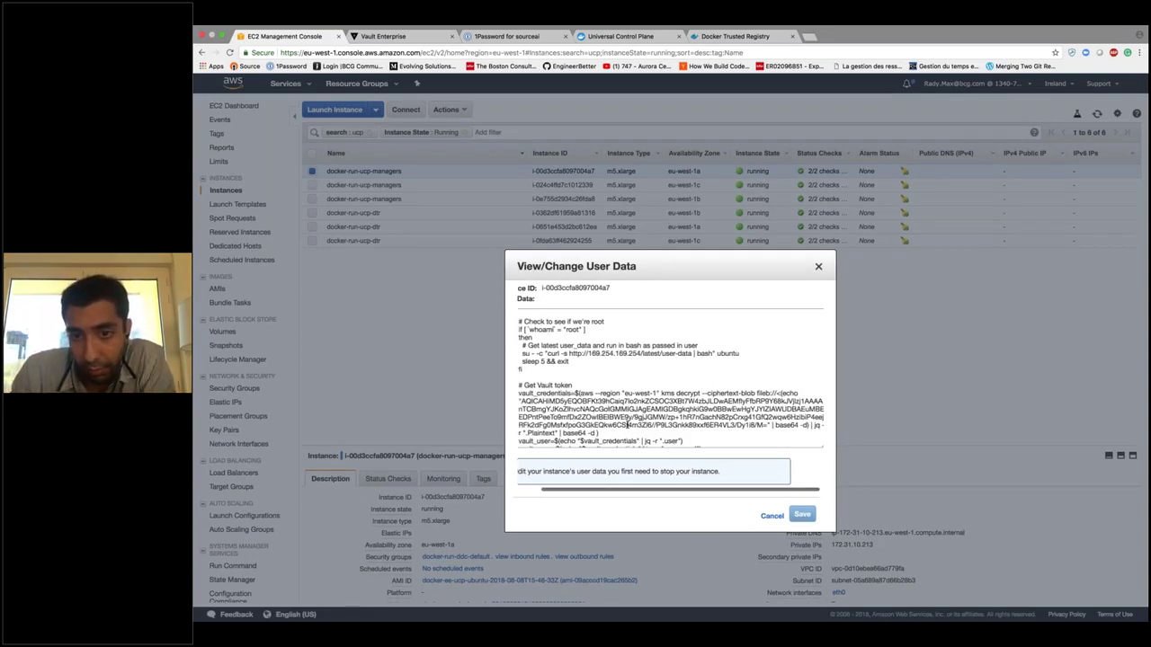
scroll(639, 395, down, 2)
scroll(653, 381, down, 8)
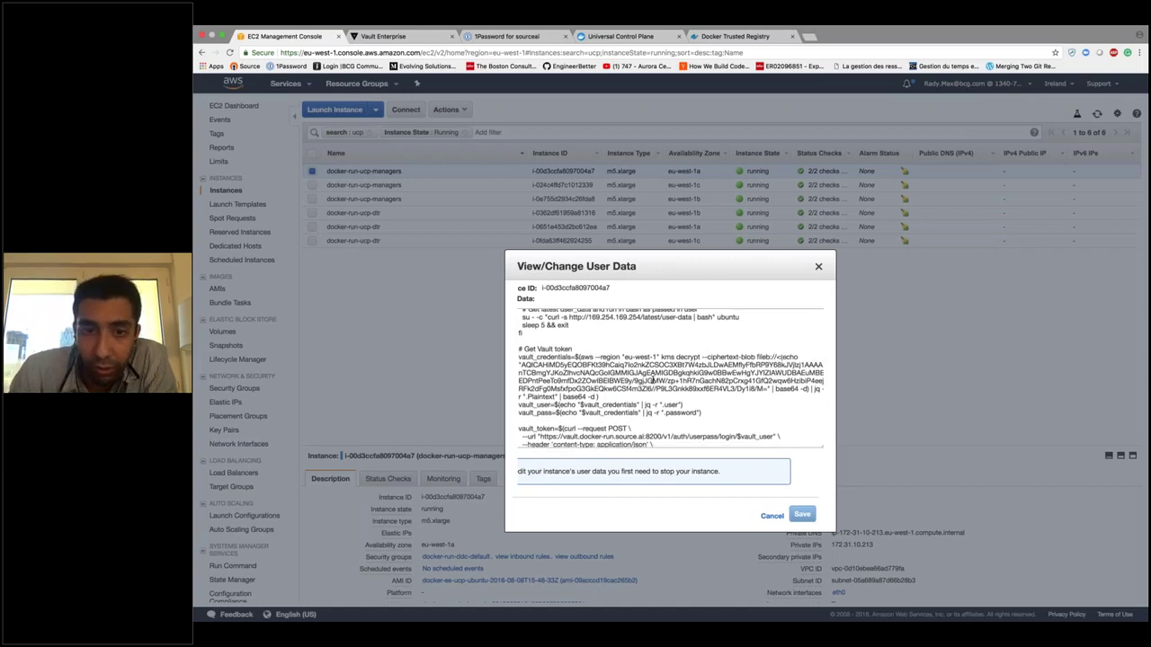
scroll(648, 385, down, 5)
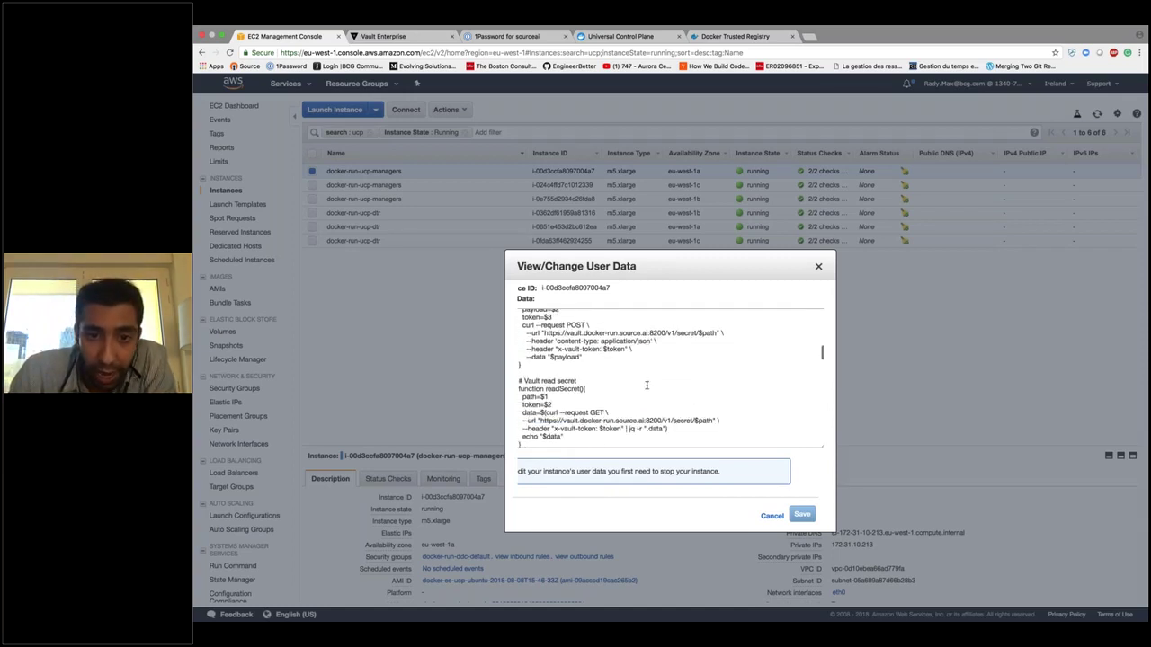
scroll(699, 374, down, 3)
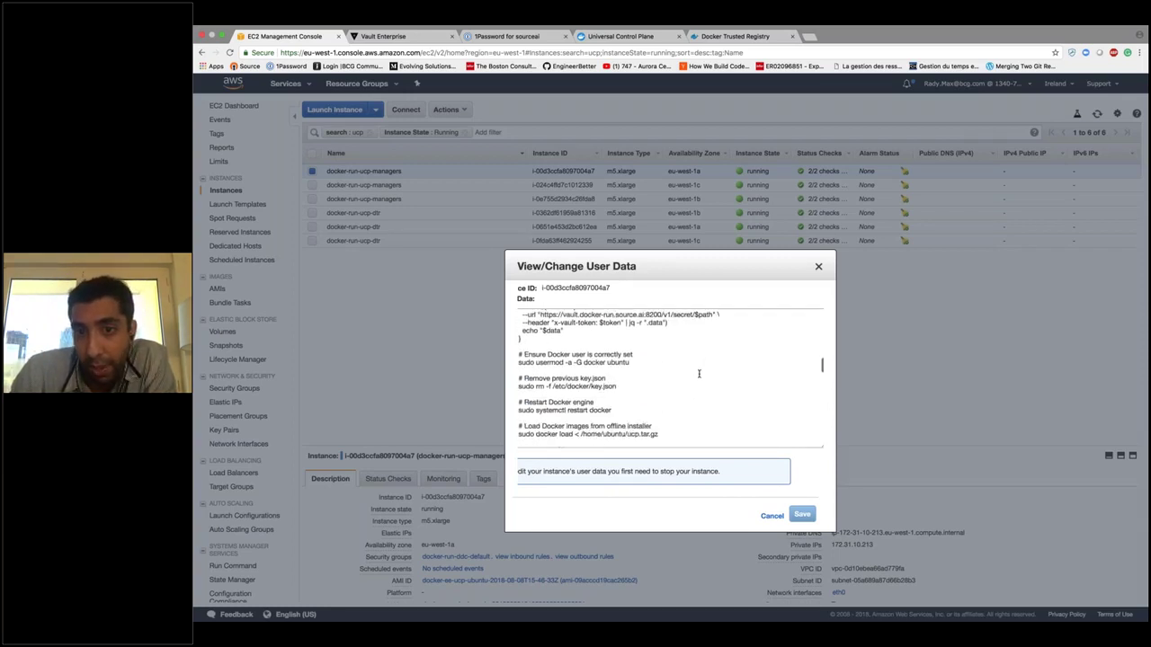
Step: Examine the rest of the user data script, from Docker engine setup to the swarm manager join, and return to a refreshed instance list
scroll(699, 373, up, 2)
scroll(698, 374, down, 5)
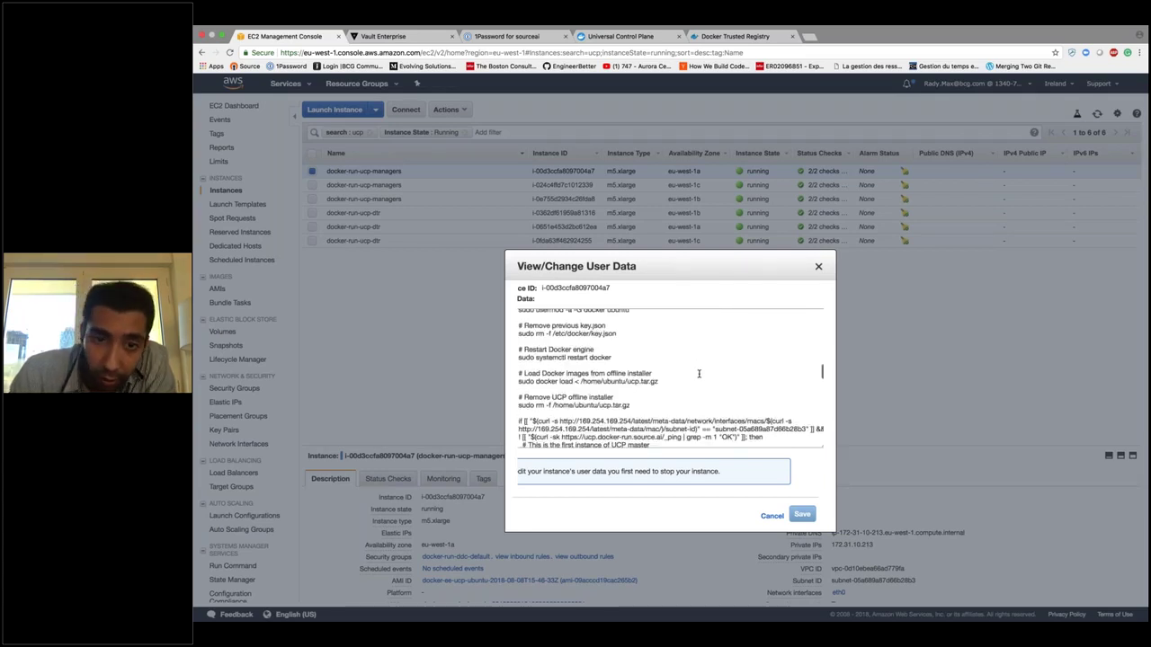
scroll(663, 409, down, 2)
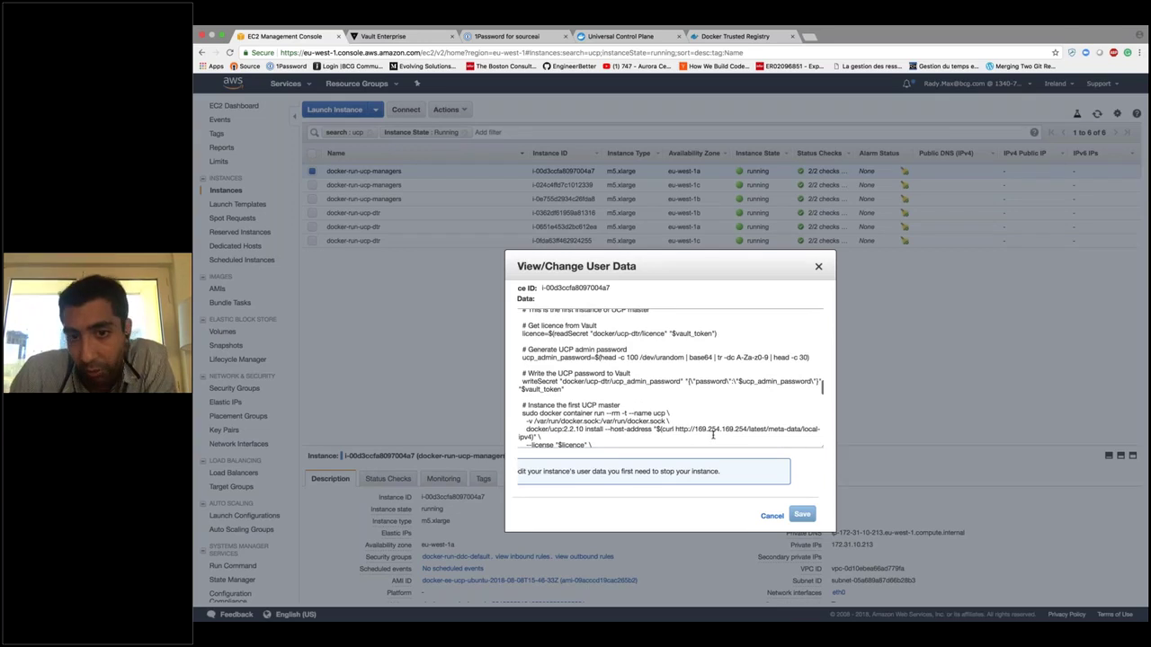
scroll(699, 411, down, 5)
scroll(700, 411, down, 5)
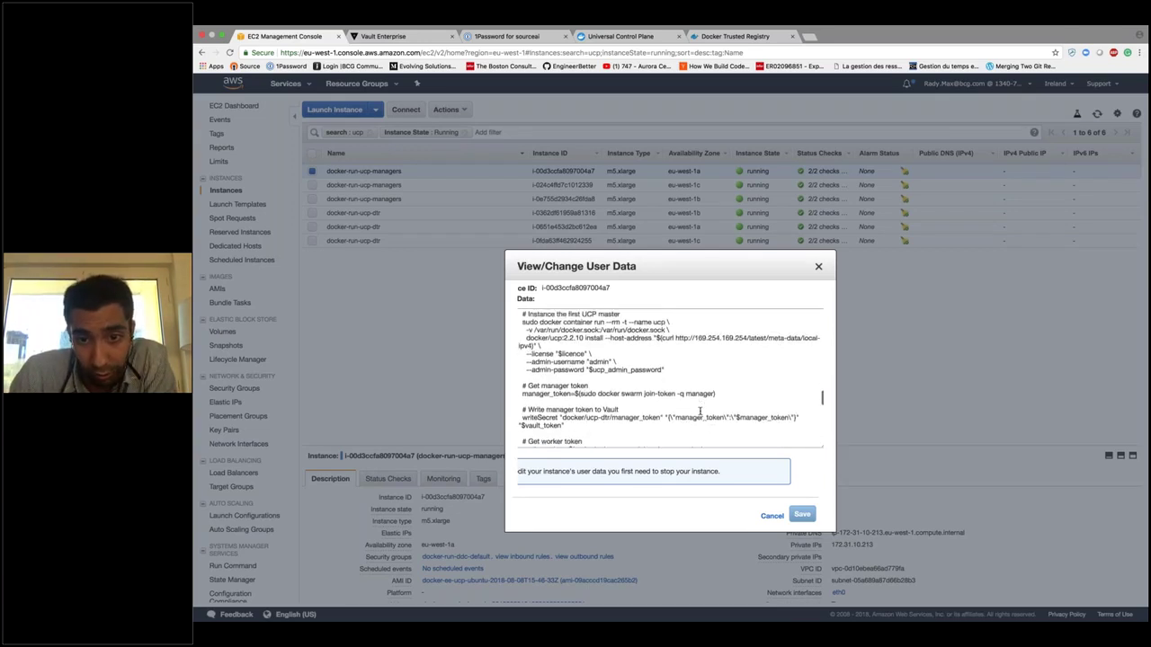
scroll(699, 411, down, 8)
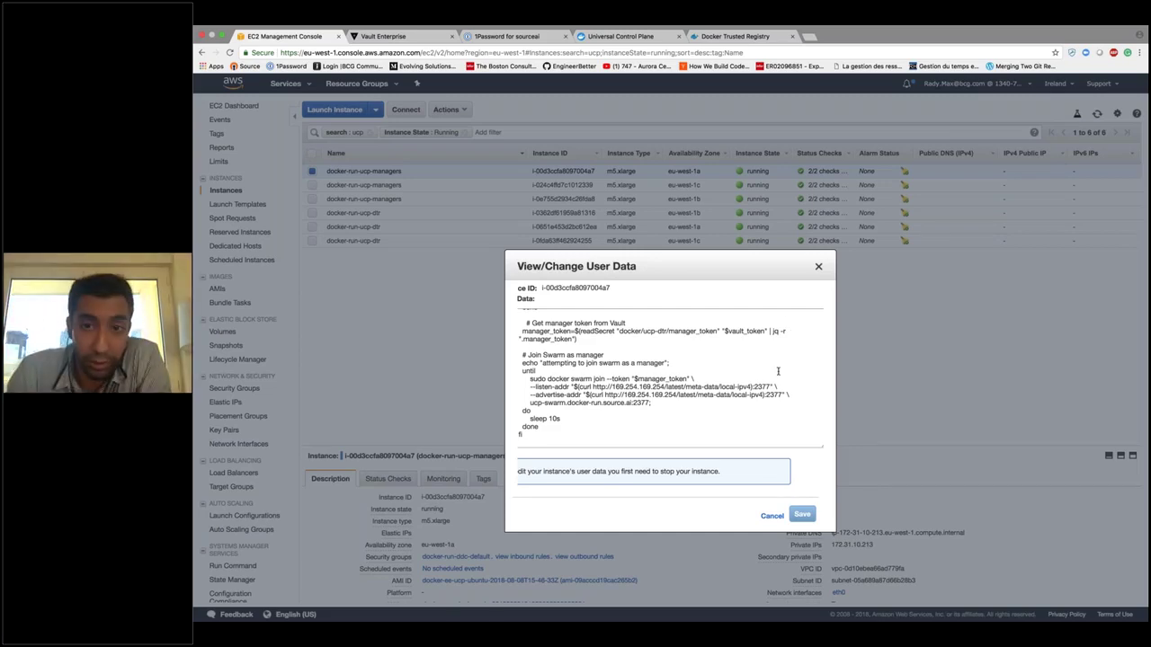
key(Escape)
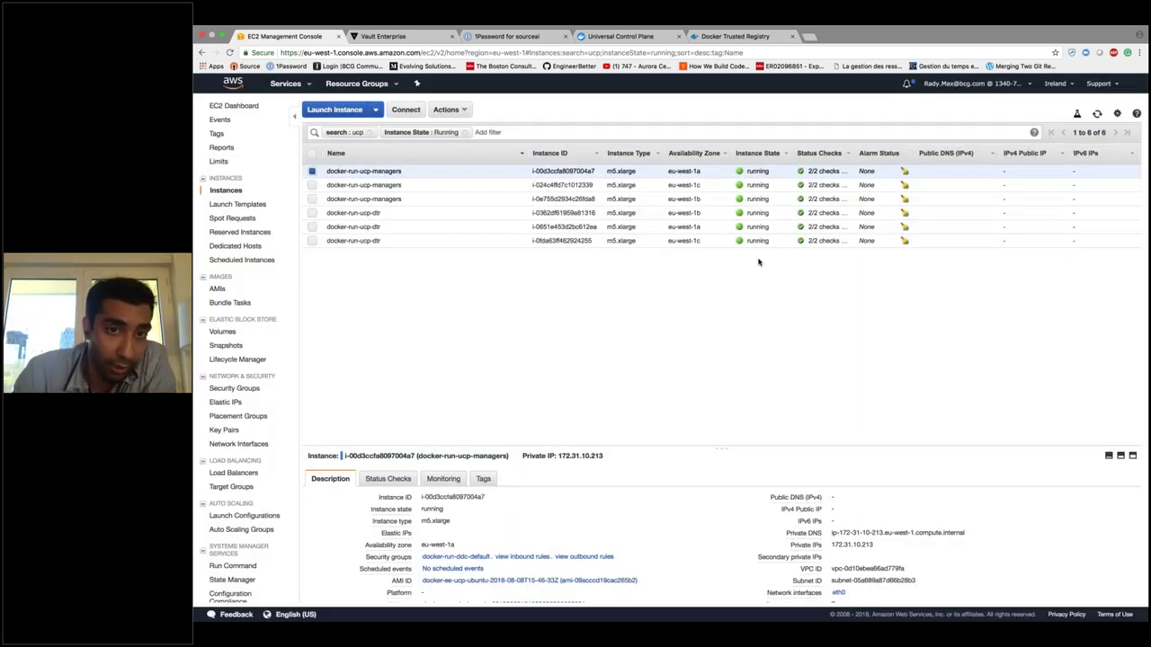
click(1097, 113)
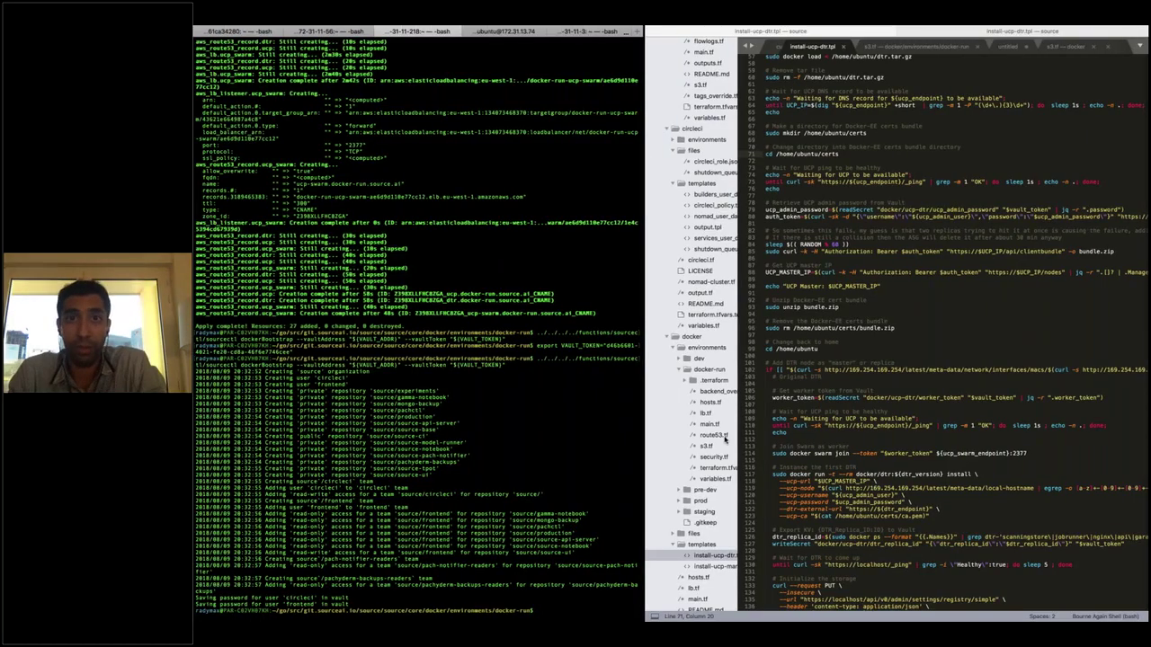
Step: Switch to Docker Trusted Registry in the browser and view its users and the source organization's members
key(ctrl+Right)
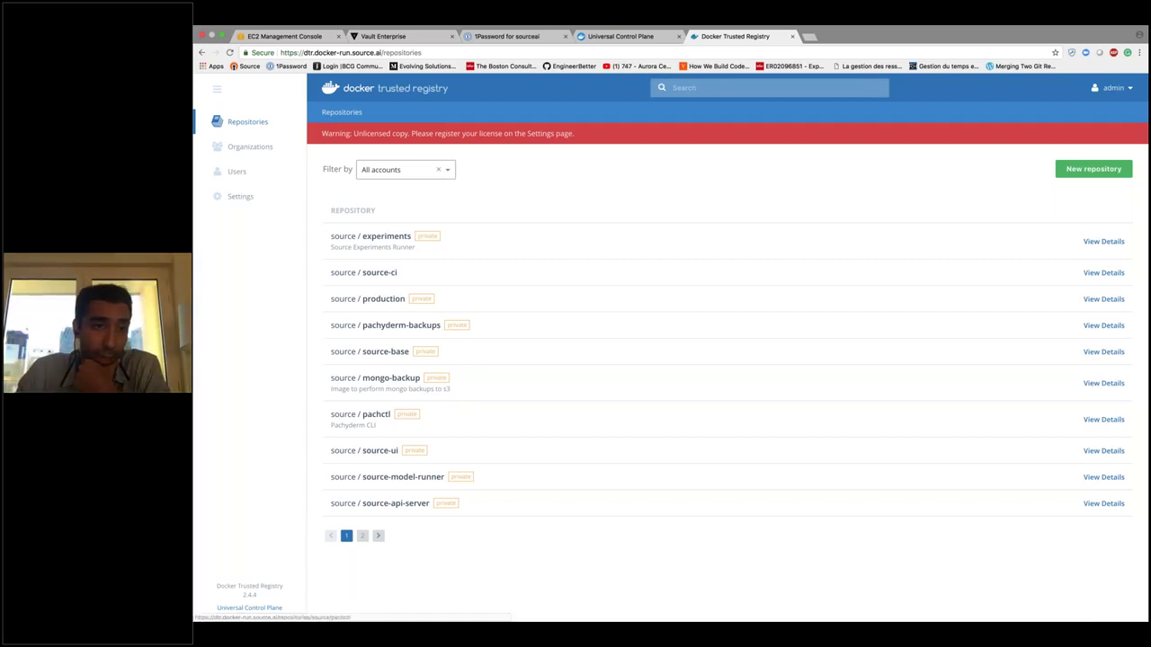
click(243, 176)
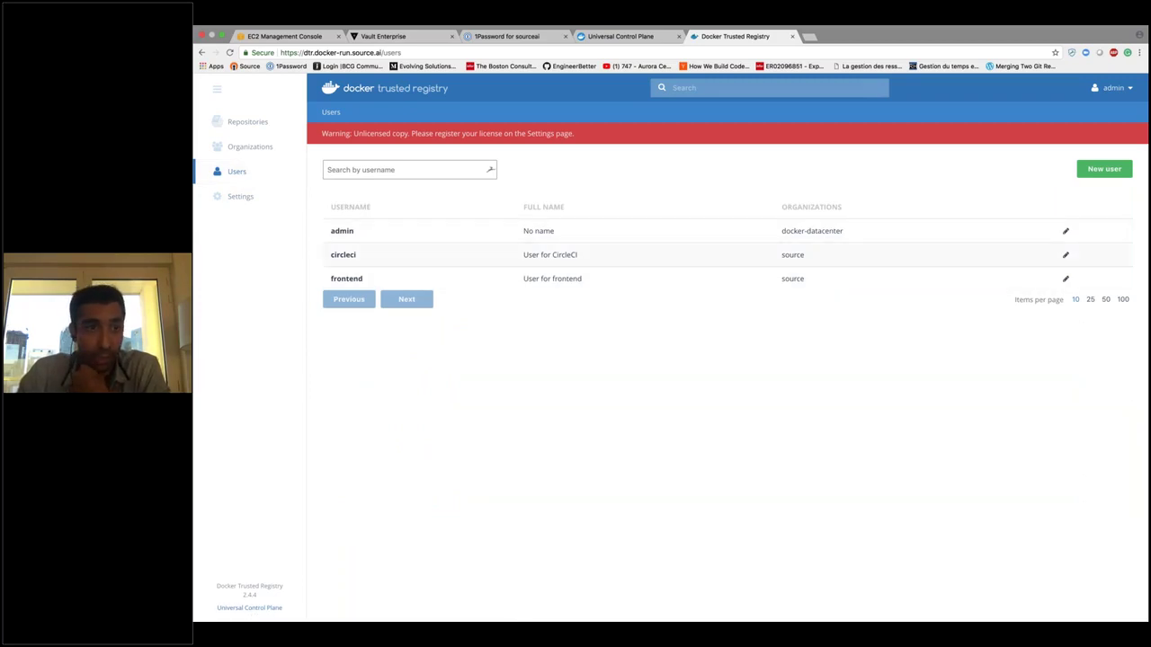
click(258, 149)
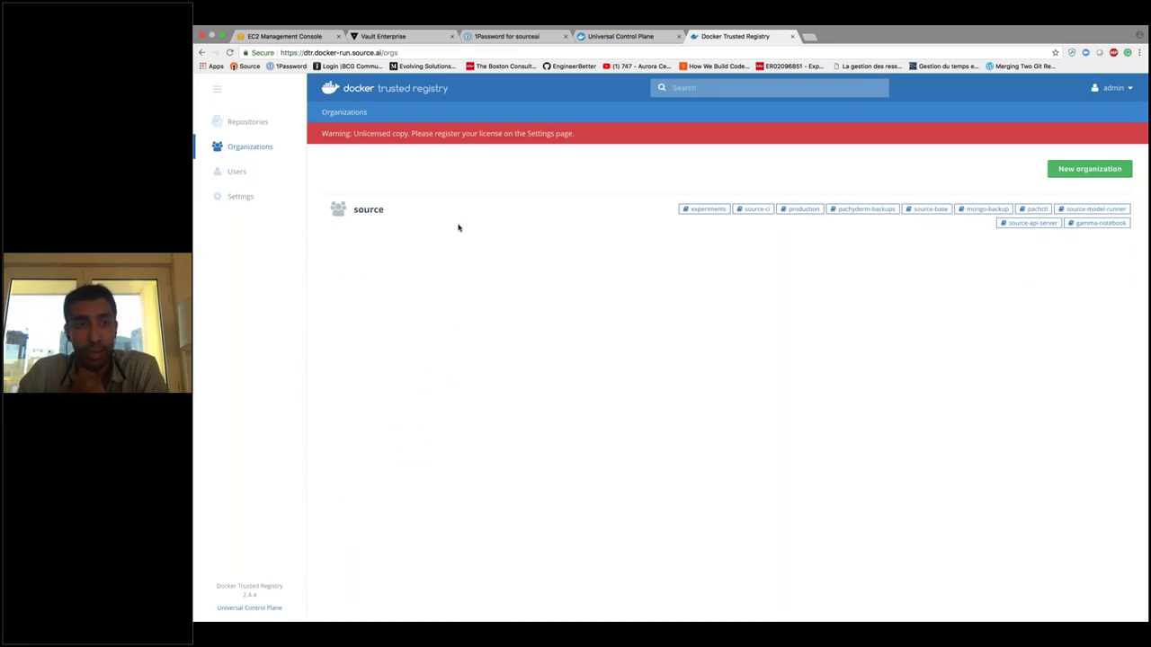
click(369, 209)
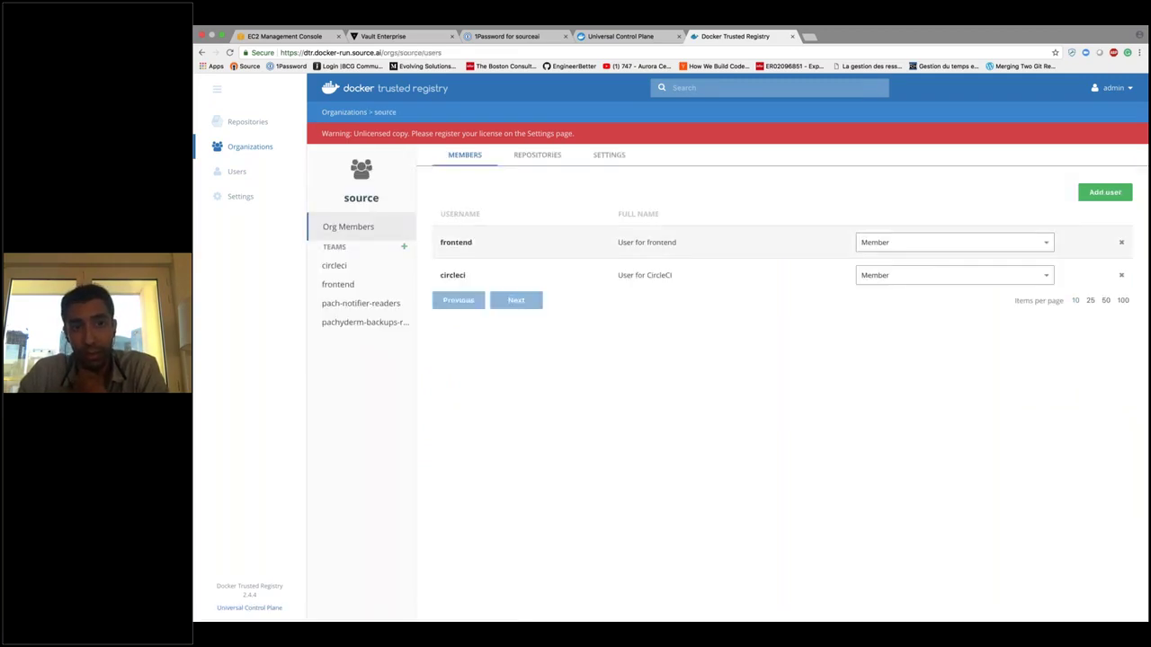
Step: Check the members of the source organization's circleci, frontend, pach-notifier-readers and pachyderm-backups teams
click(337, 266)
click(344, 284)
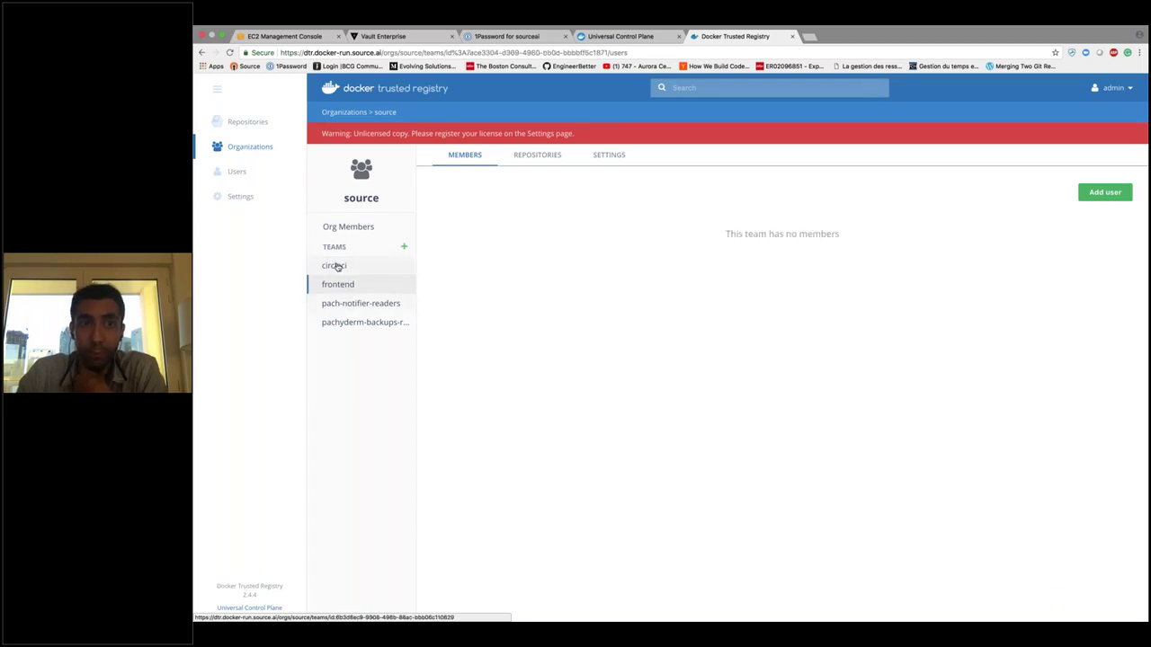
click(334, 265)
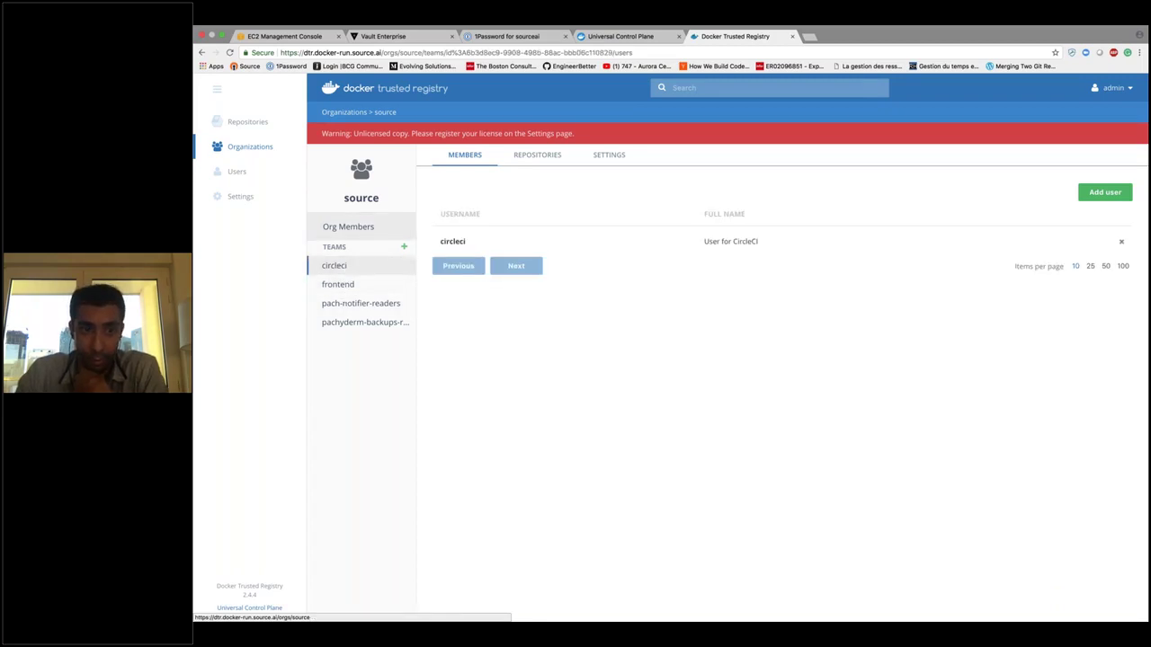
click(361, 303)
click(360, 322)
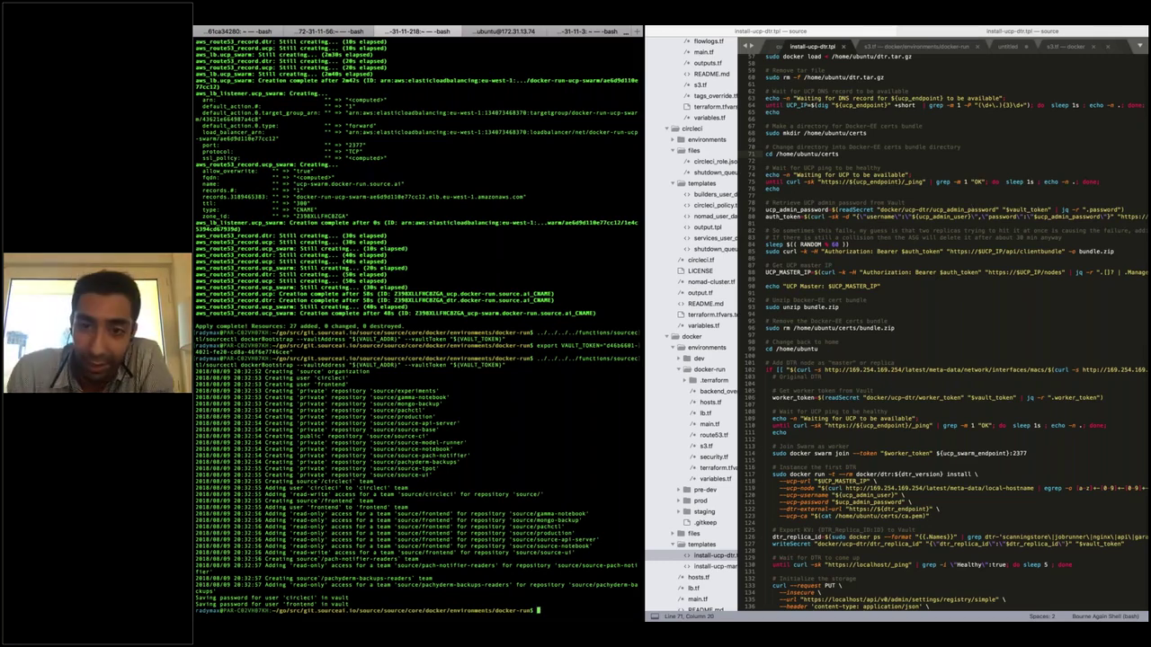
Step: Look through the DTR replica logic in install-ucp-dtr.tpl, and reload the node list in Universal Control Plane in the browser
scroll(920, 326, down, 15)
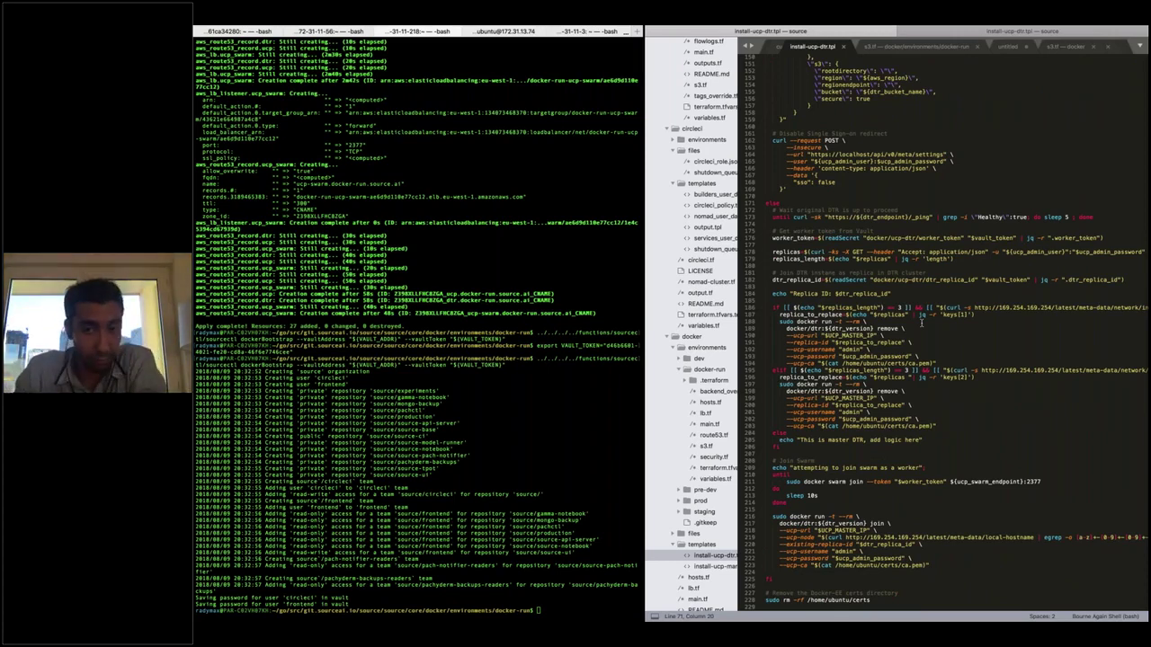
key(ctrl+Right)
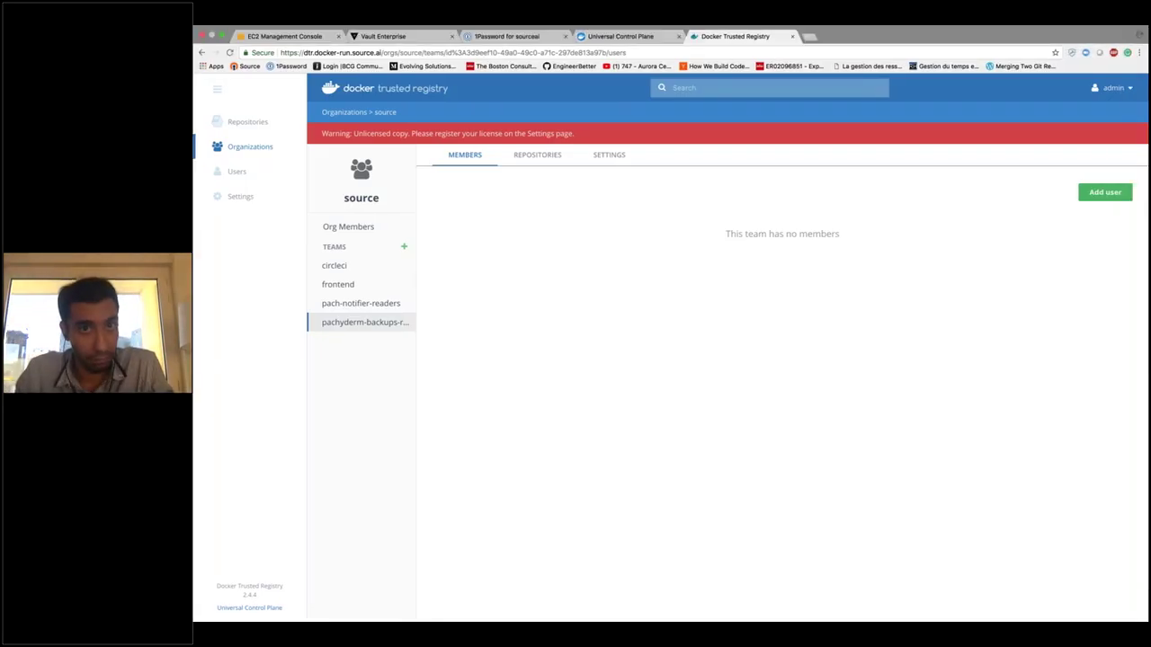
click(609, 40)
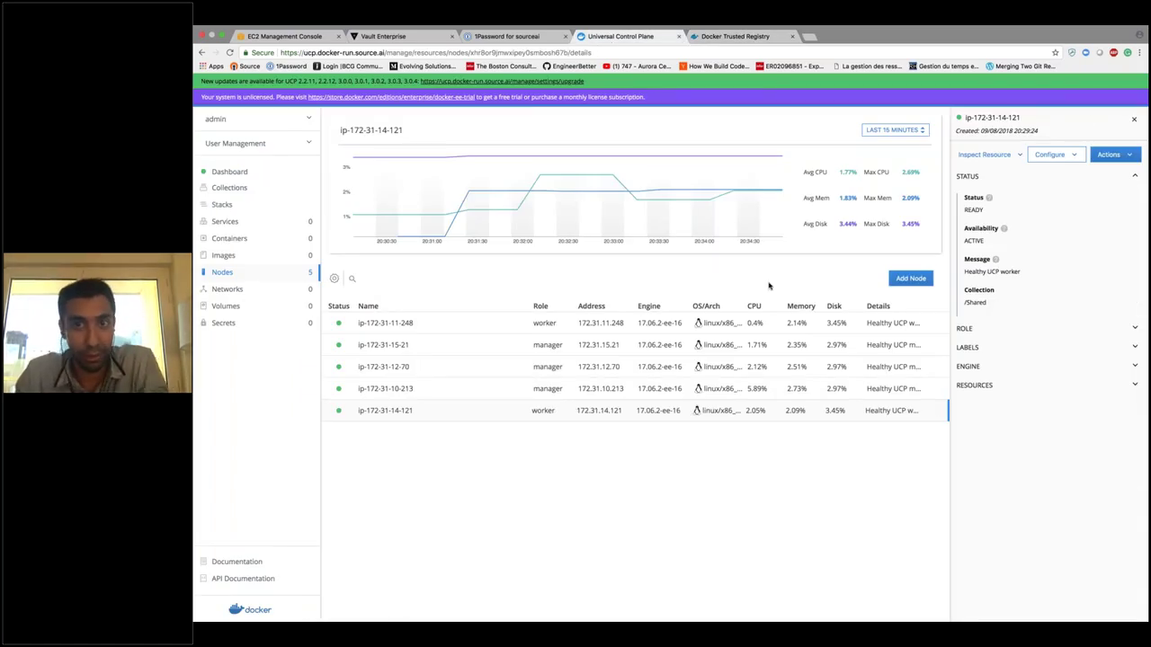
key(super+r)
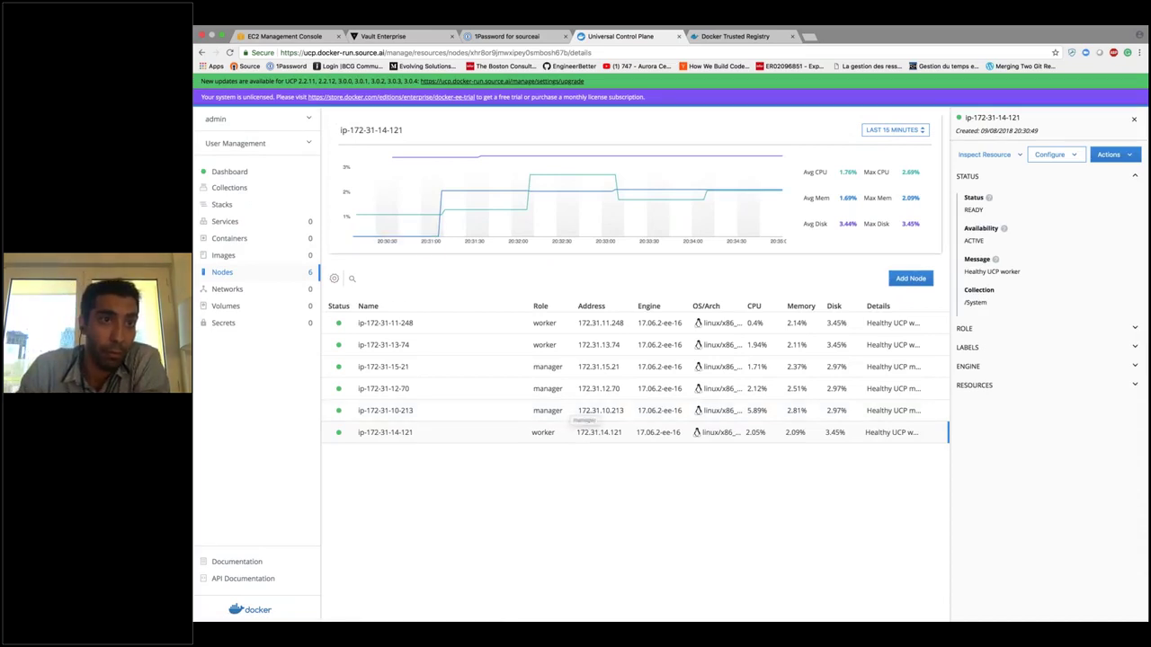
Step: Terminate the docker-run-ucp-dtr instance in eu-west-1b from the EC2 console and refresh the instance list
click(288, 36)
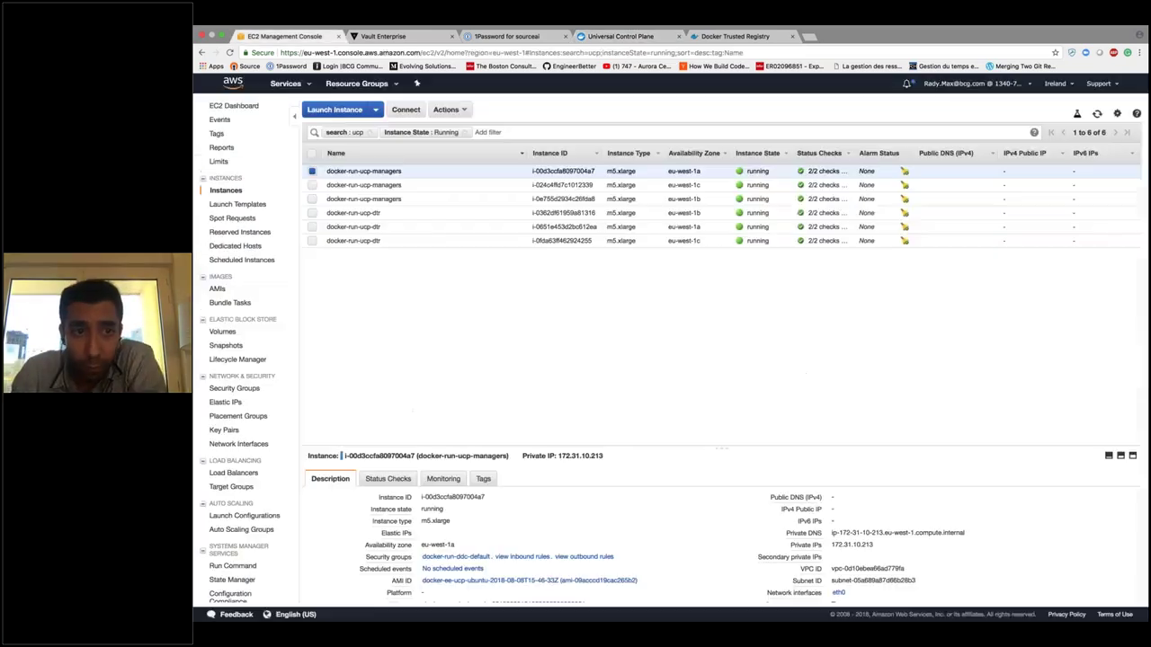
click(441, 213)
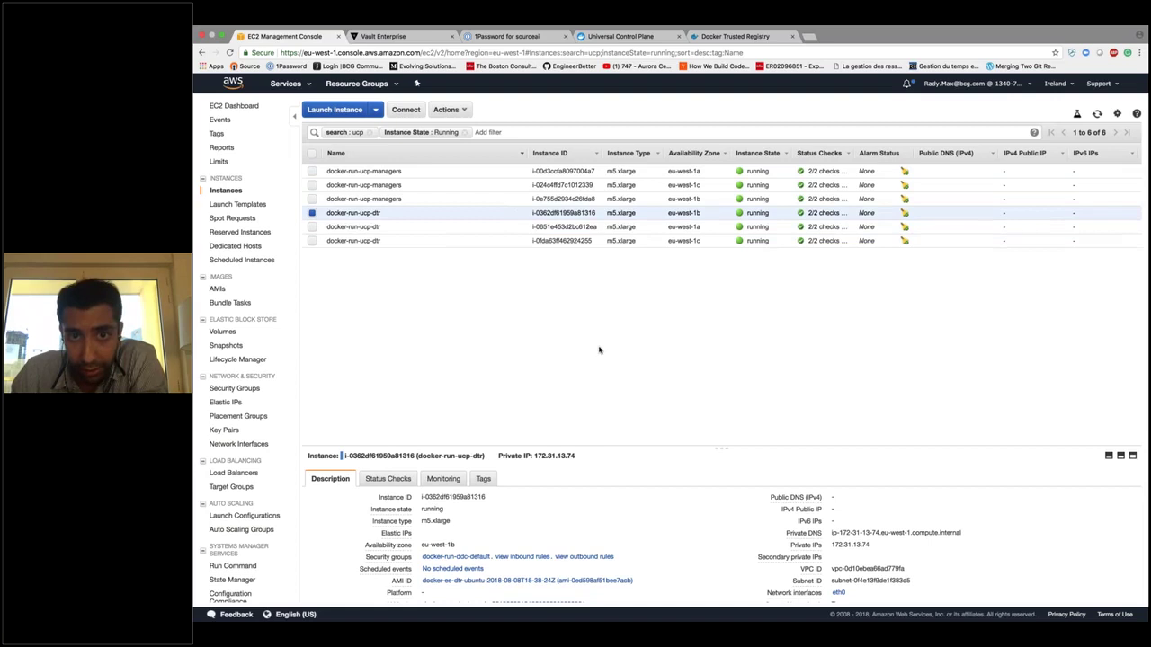
click(449, 109)
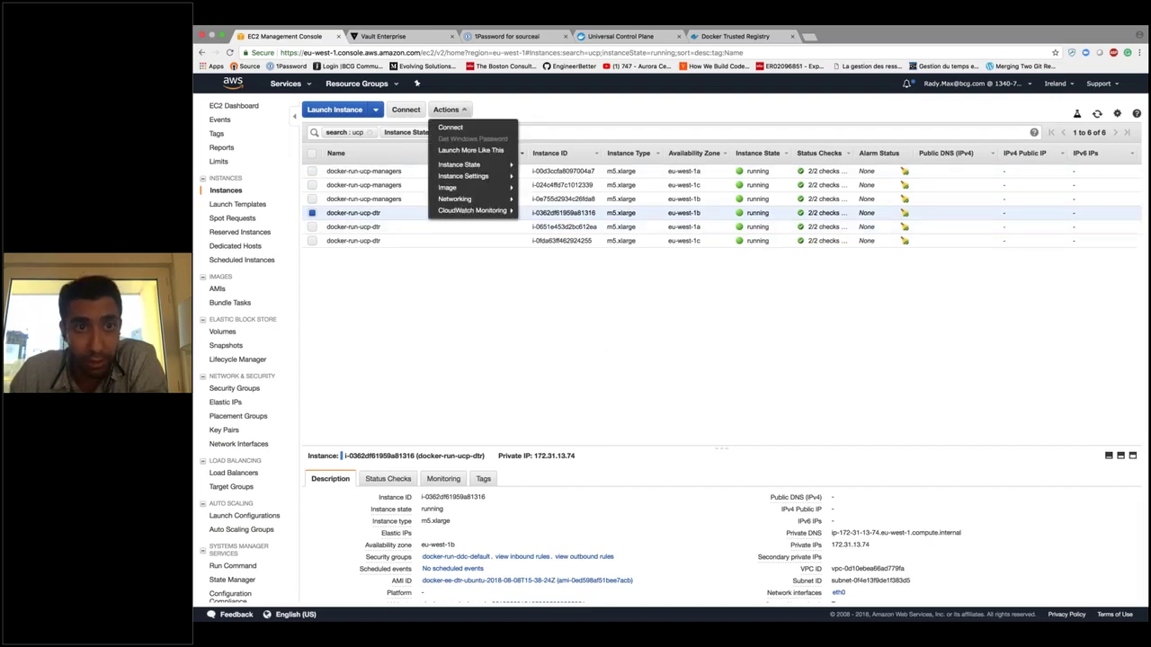
mouse_move(476, 164)
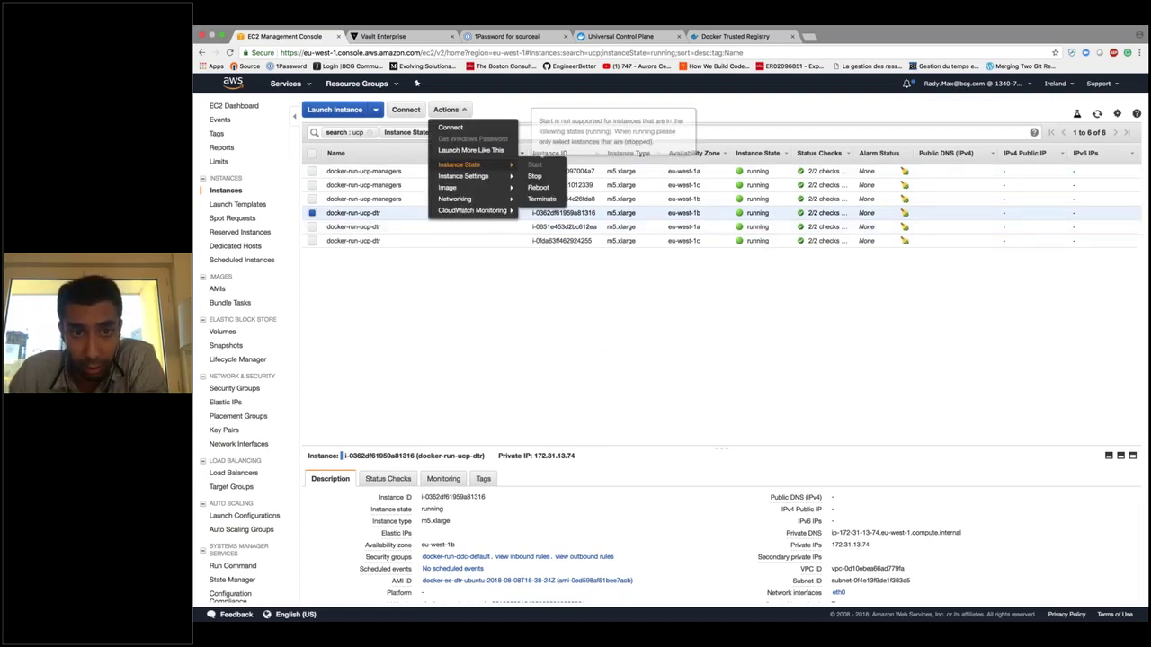
click(541, 199)
click(803, 414)
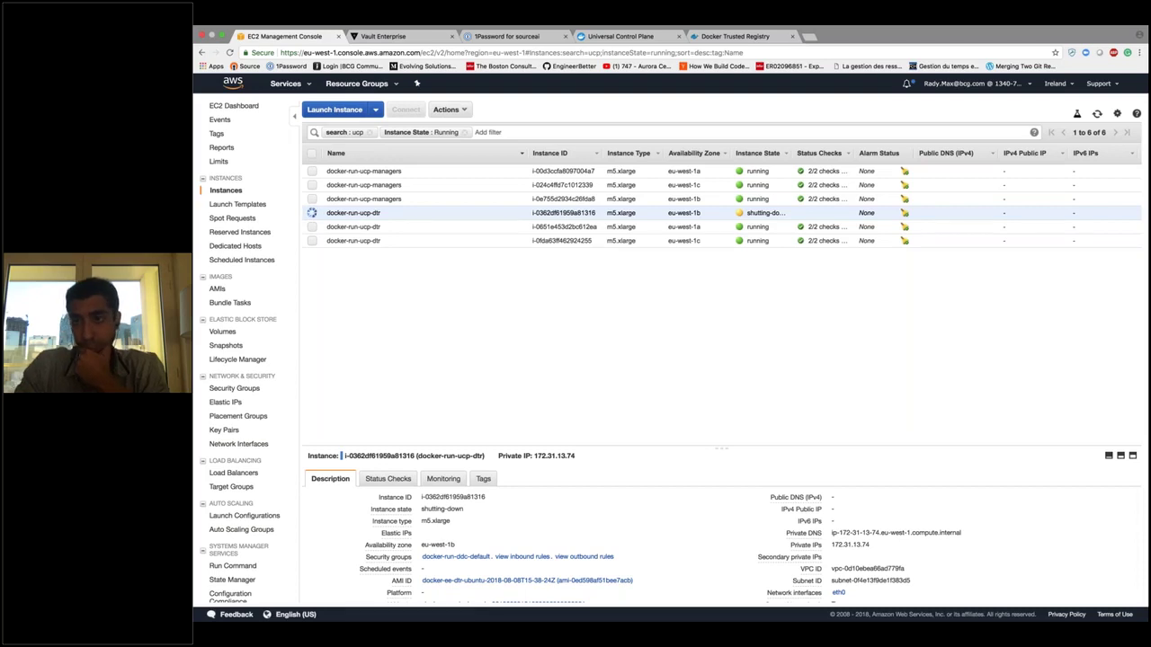
click(1097, 115)
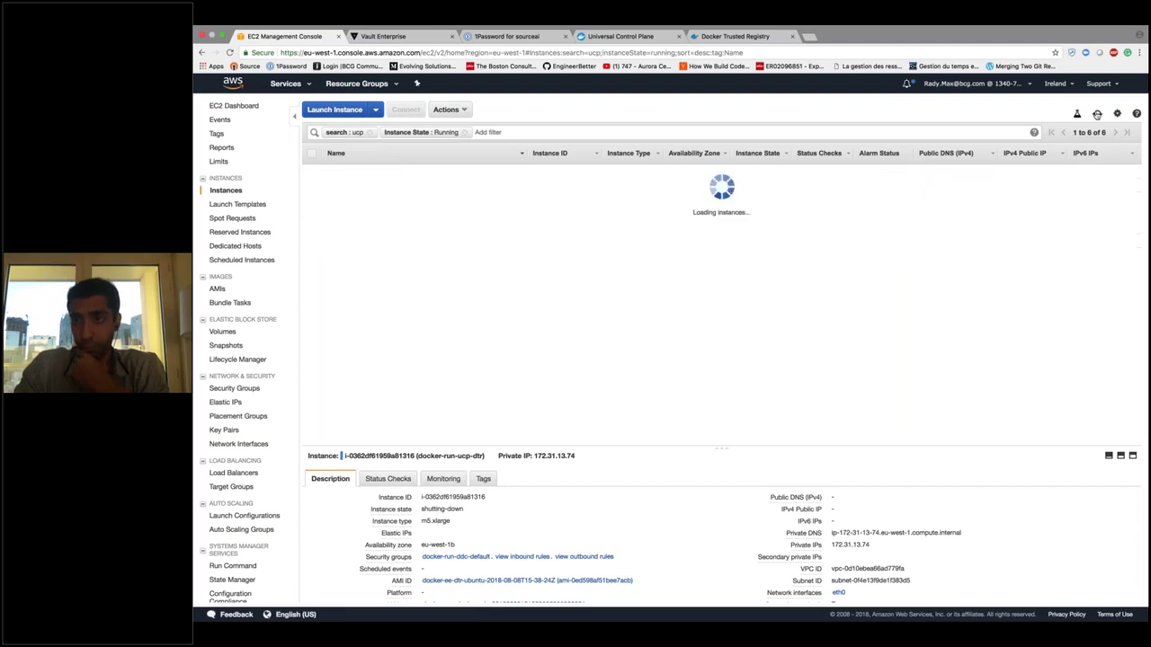
click(1097, 114)
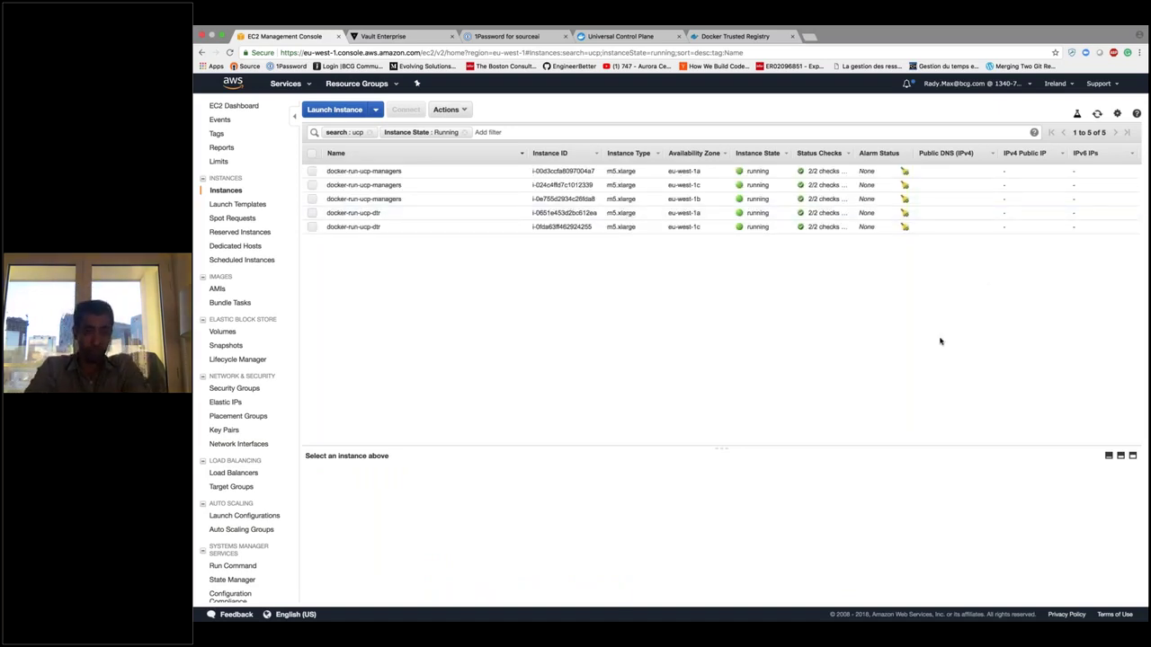
Step: Switch to the Docker Webinar presentation in PowerPoint and start the slide show from the "Areas of Improvement?" slide
key(ctrl+Right)
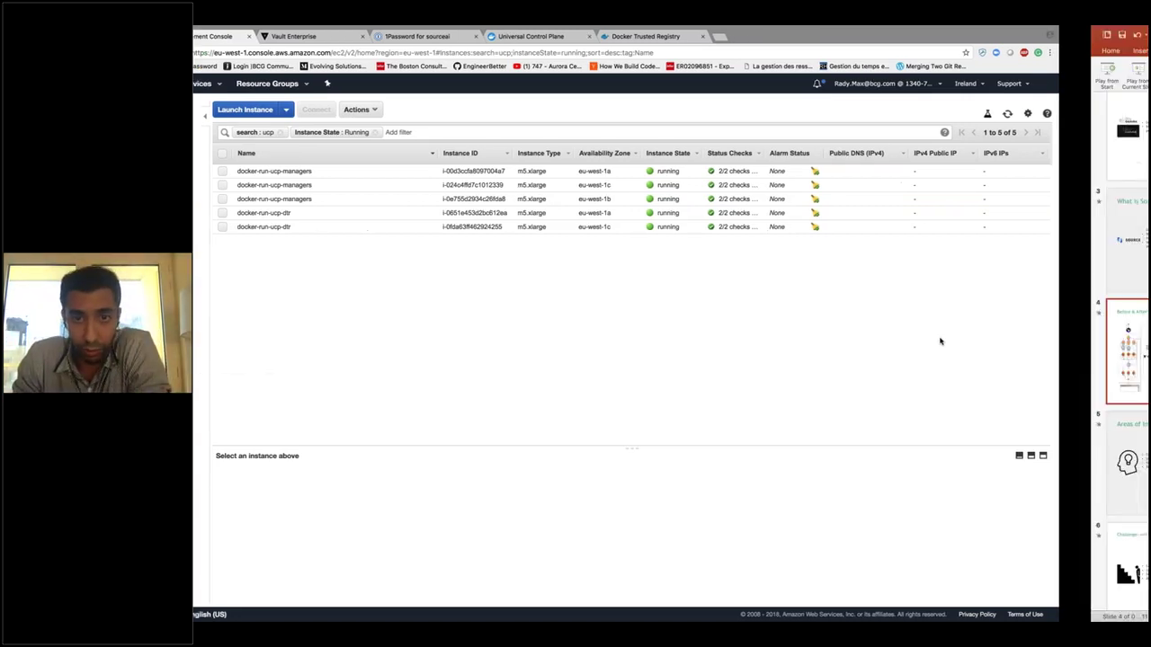
key(Down)
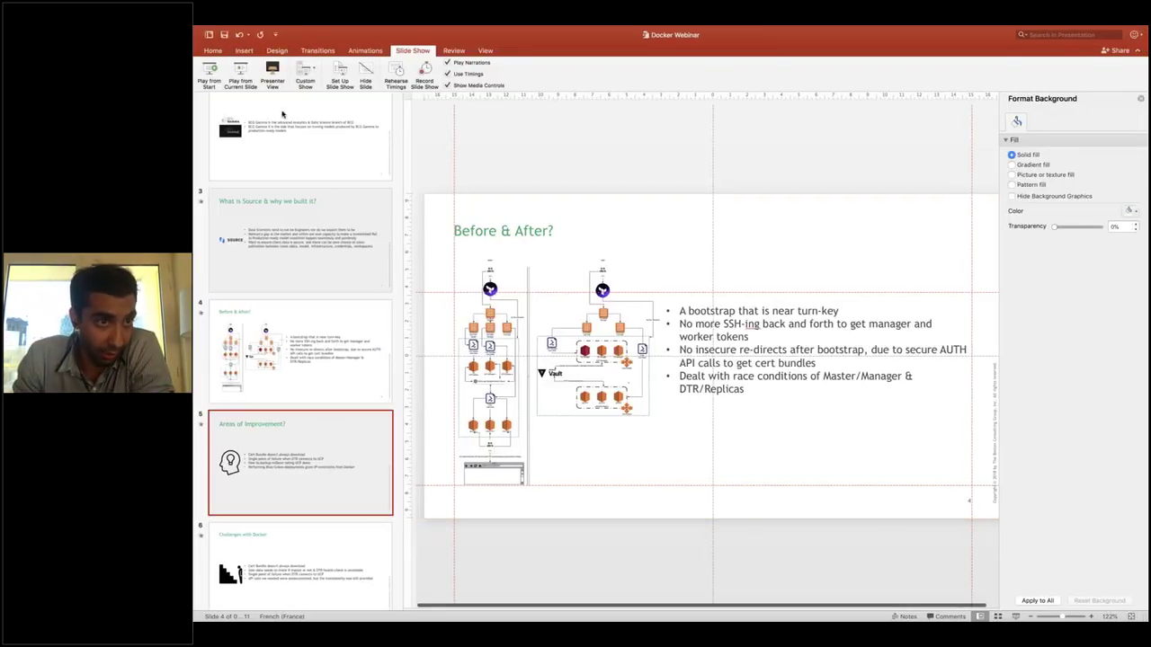
click(240, 72)
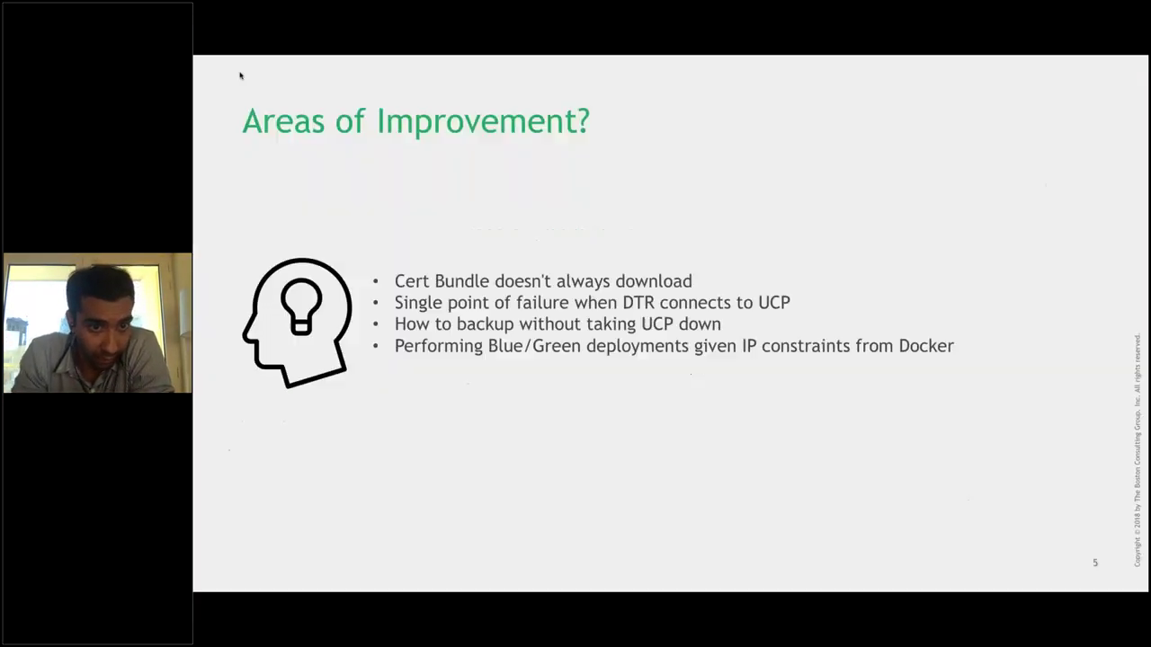